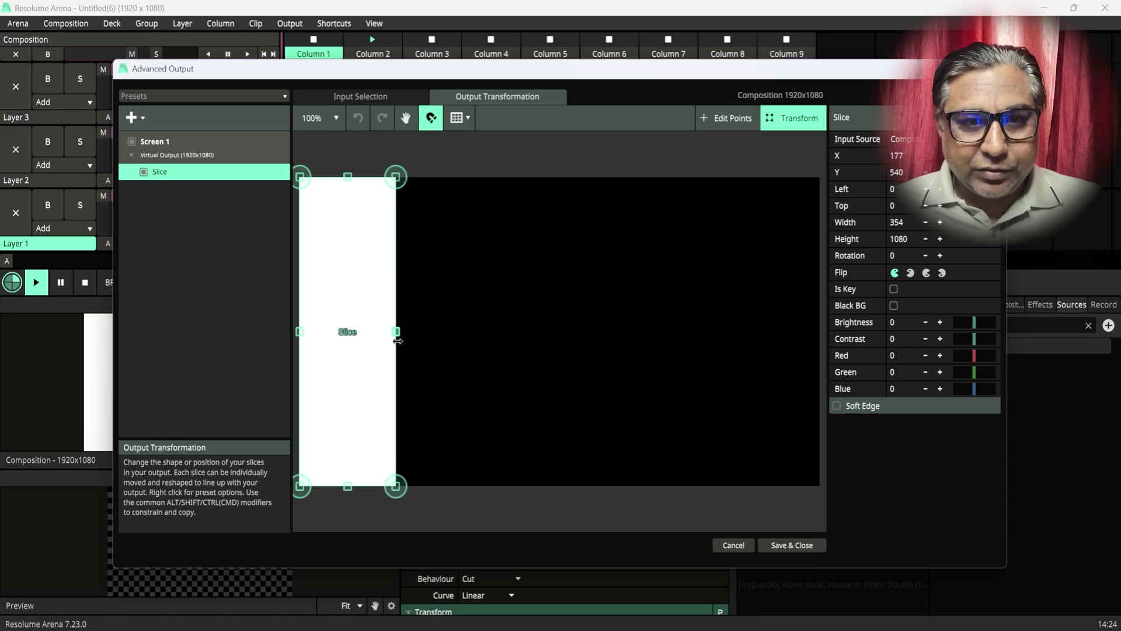
# - Duplicate the tall slice at the output's left edge and move the copy flush against the right edge
pyautogui.rightClick(343, 377)
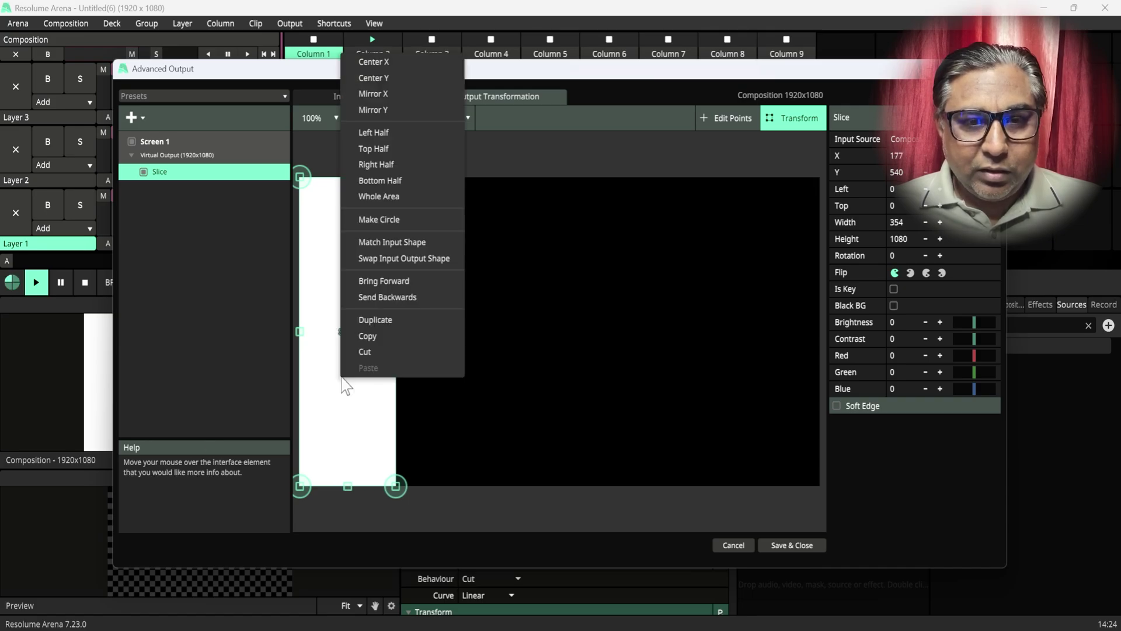
pyautogui.click(373, 320)
pyautogui.moveTo(354, 326); pyautogui.dragTo(772, 340)
# - Duplicate the right-hand slice and shape the copy into a central top panel, about 1084 × 712, with gaps to both side slices
pyautogui.rightClick(772, 340)
pyautogui.click(693, 293)
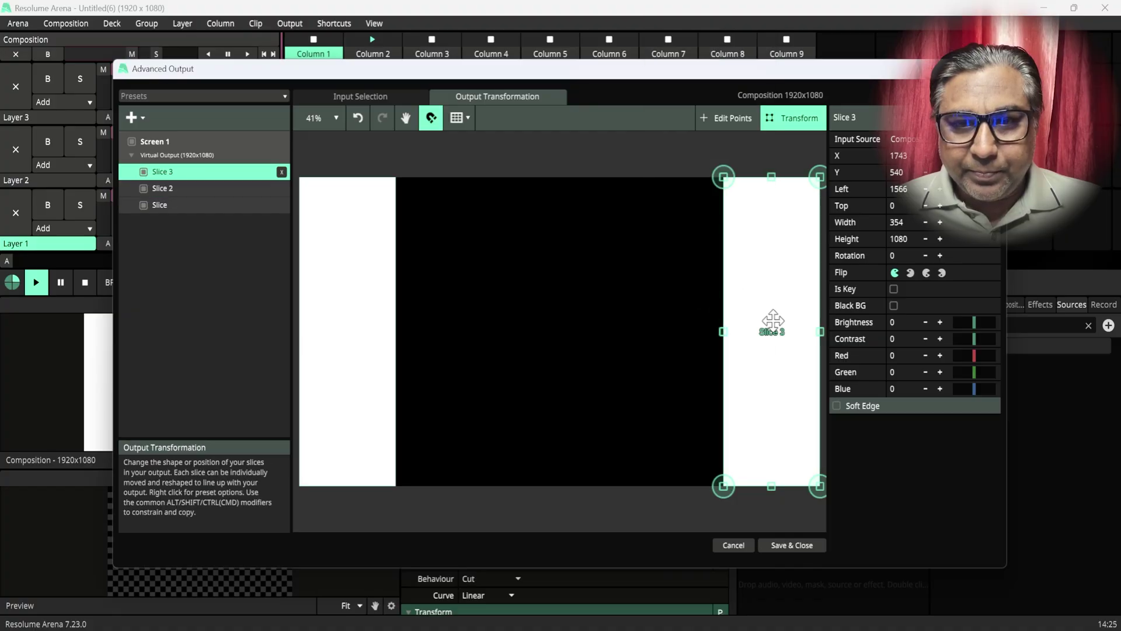
pyautogui.moveTo(778, 240); pyautogui.dragTo(413, 331)
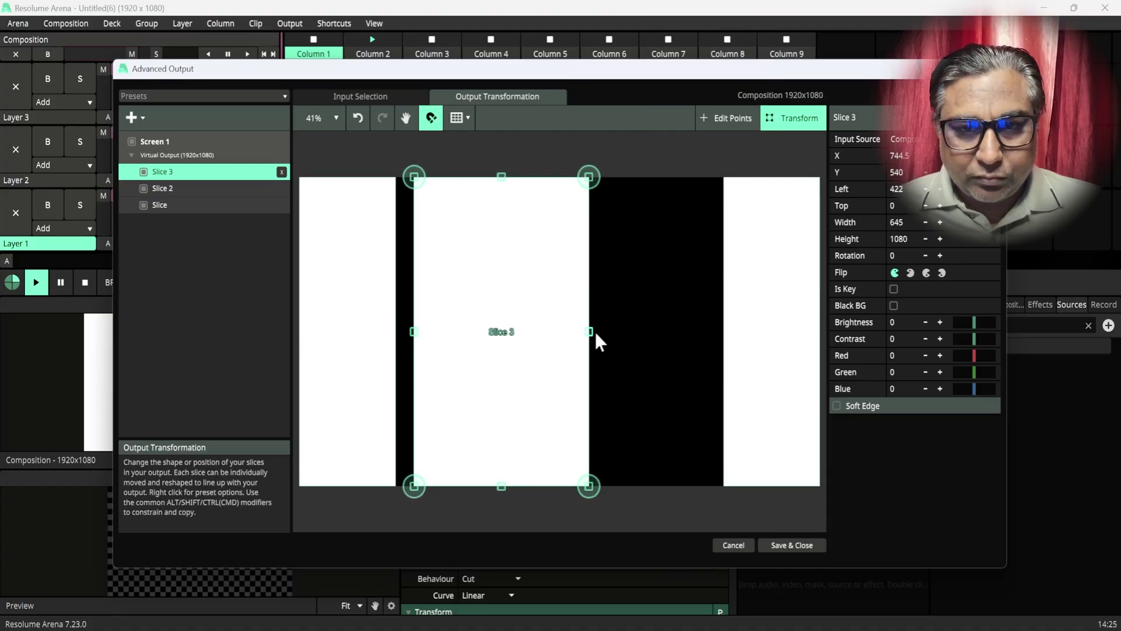
pyautogui.moveTo(589, 331); pyautogui.dragTo(707, 331)
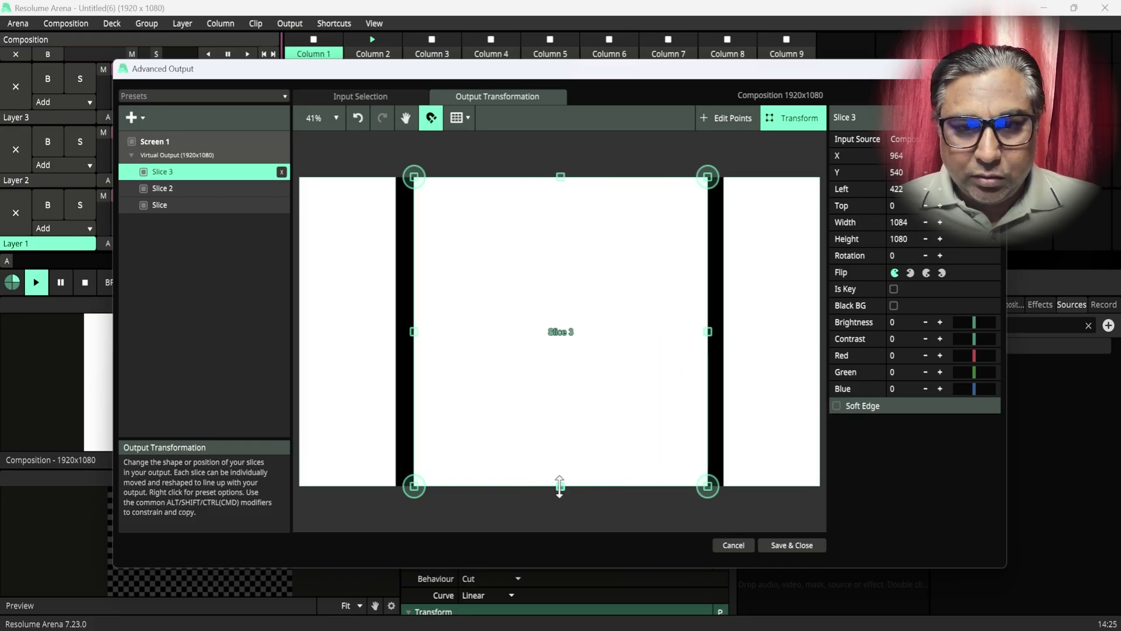
pyautogui.moveTo(560, 486); pyautogui.dragTo(563, 380)
# - Duplicate the central slice and shape the copy into a strip below it, about 1084 × 283, leaving a gap between them
pyautogui.rightClick(557, 280)
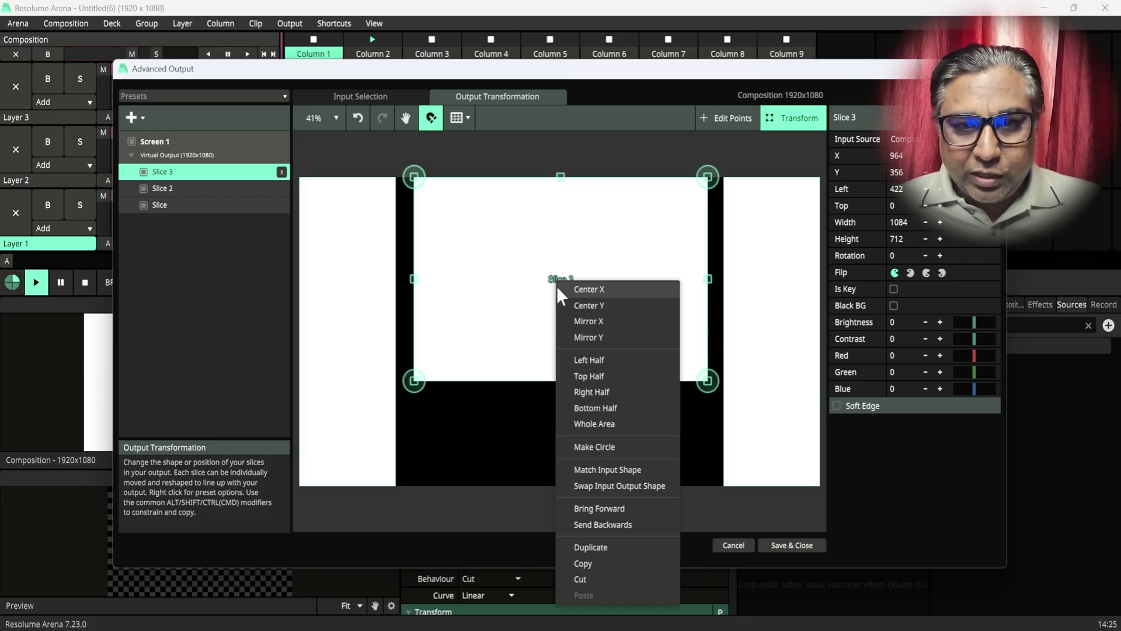
pyautogui.click(603, 547)
pyautogui.moveTo(579, 315); pyautogui.dragTo(578, 409)
pyautogui.moveTo(566, 281); pyautogui.dragTo(558, 296)
pyautogui.hotkey('ctrl', 'z')
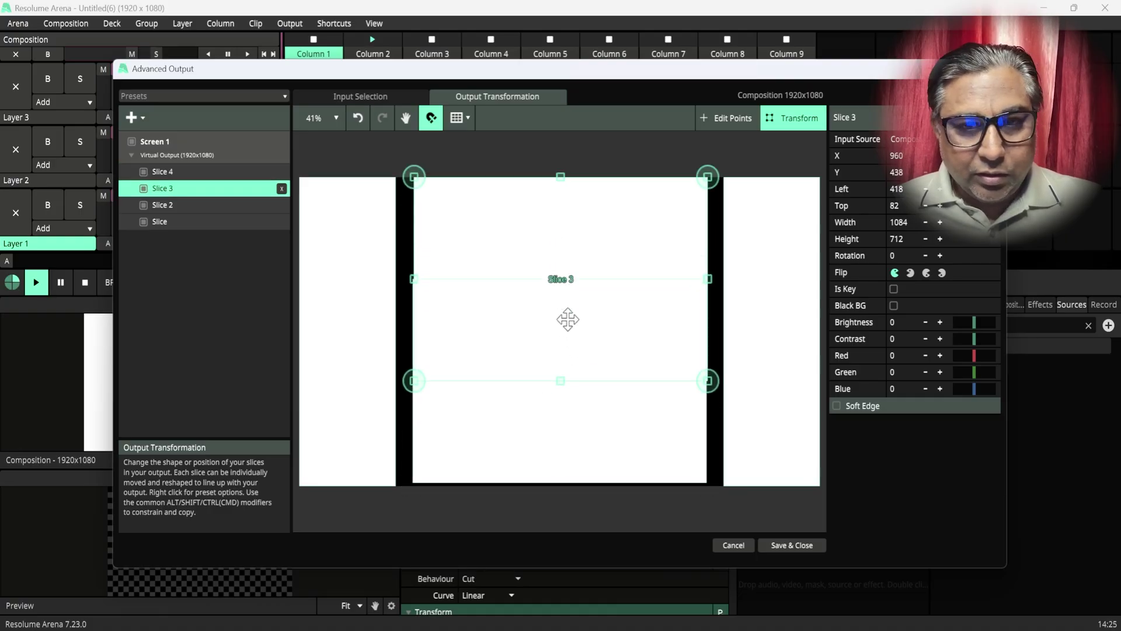
pyautogui.click(553, 403)
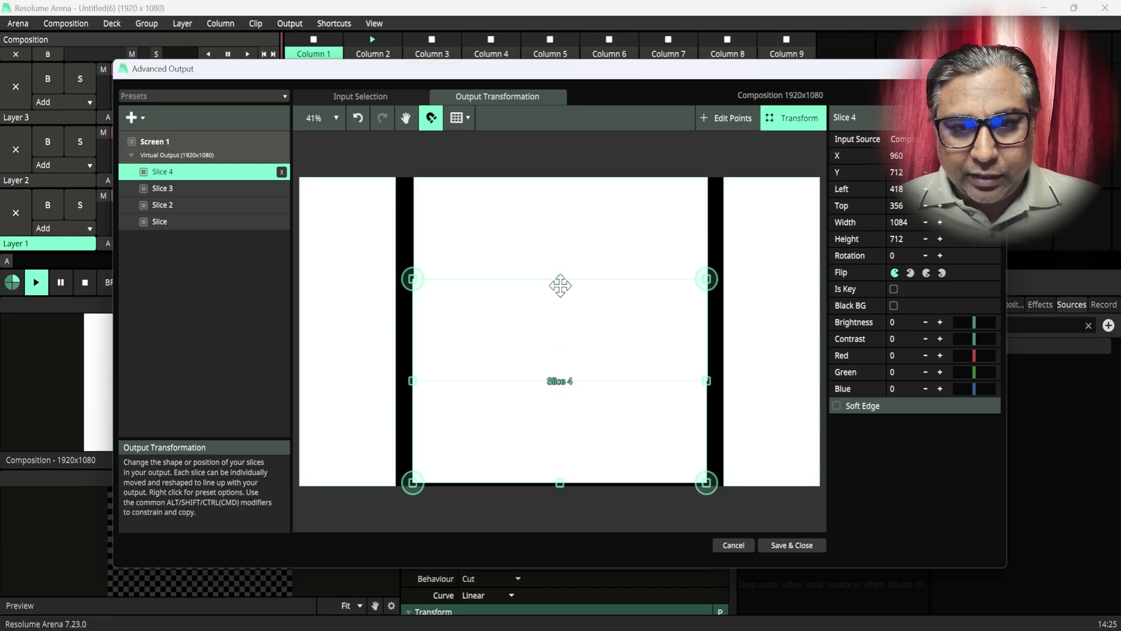
pyautogui.moveTo(558, 285); pyautogui.dragTo(557, 401)
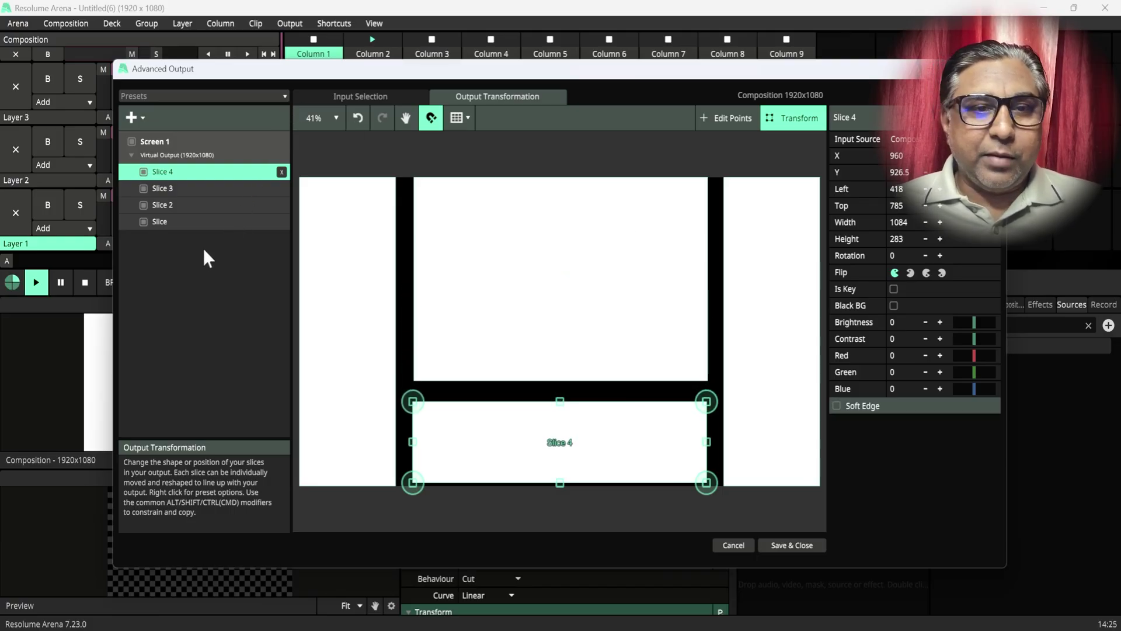
# - Match the input shapes of all four slices to their output shapes and save the advanced output setup
pyautogui.click(200, 222)
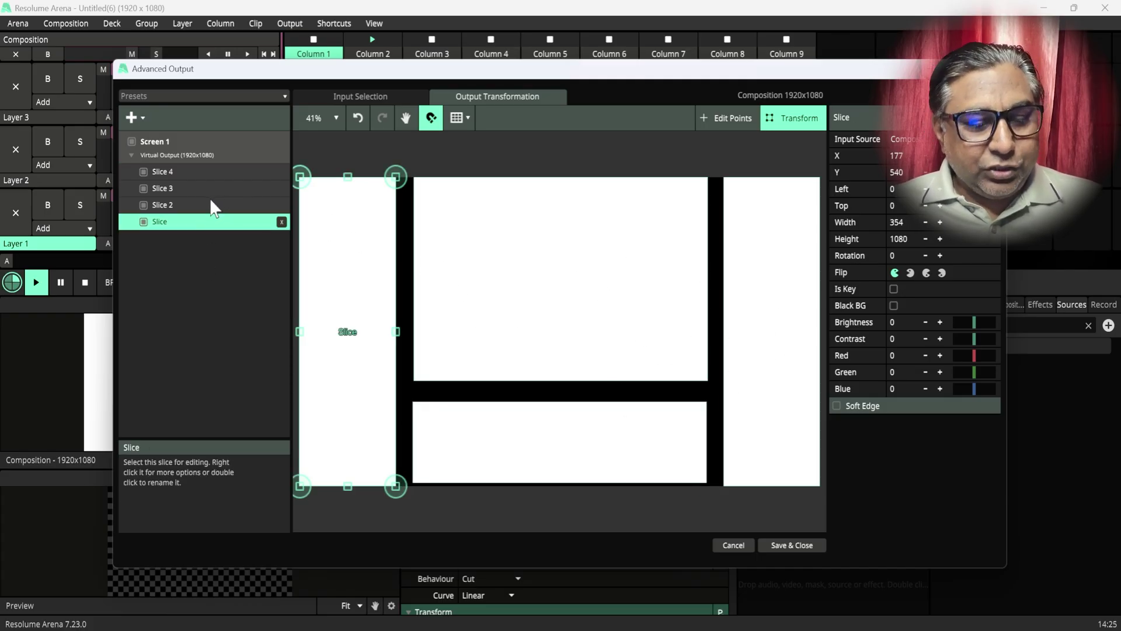
pyautogui.keyDown('shift'); pyautogui.click(188, 173); pyautogui.keyUp('shift')
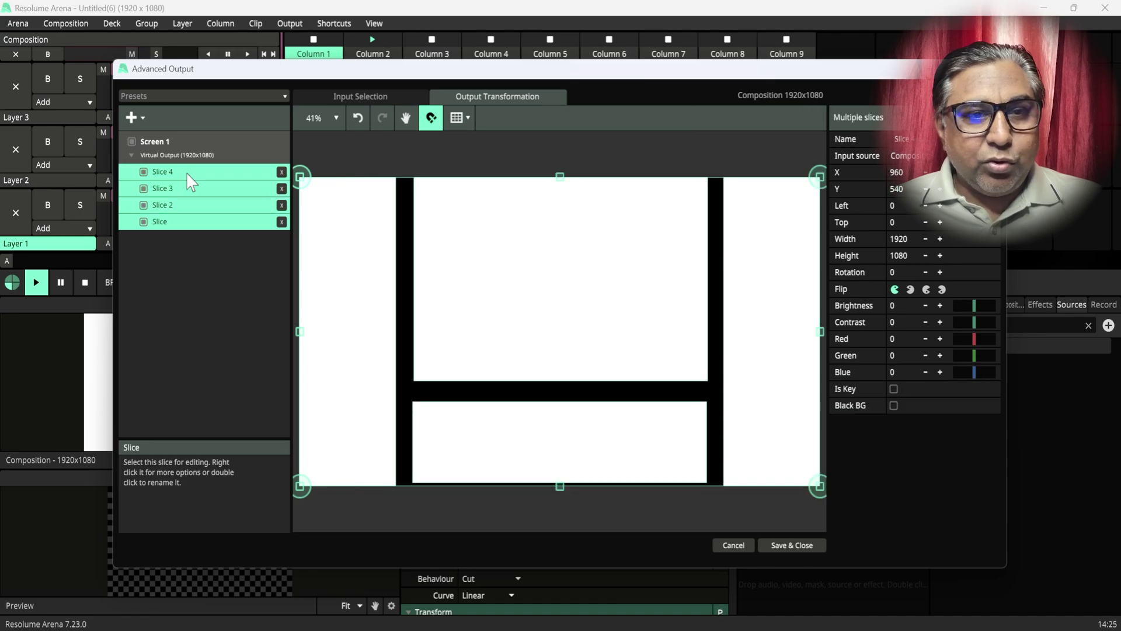
pyautogui.click(362, 96)
pyautogui.rightClick(558, 301)
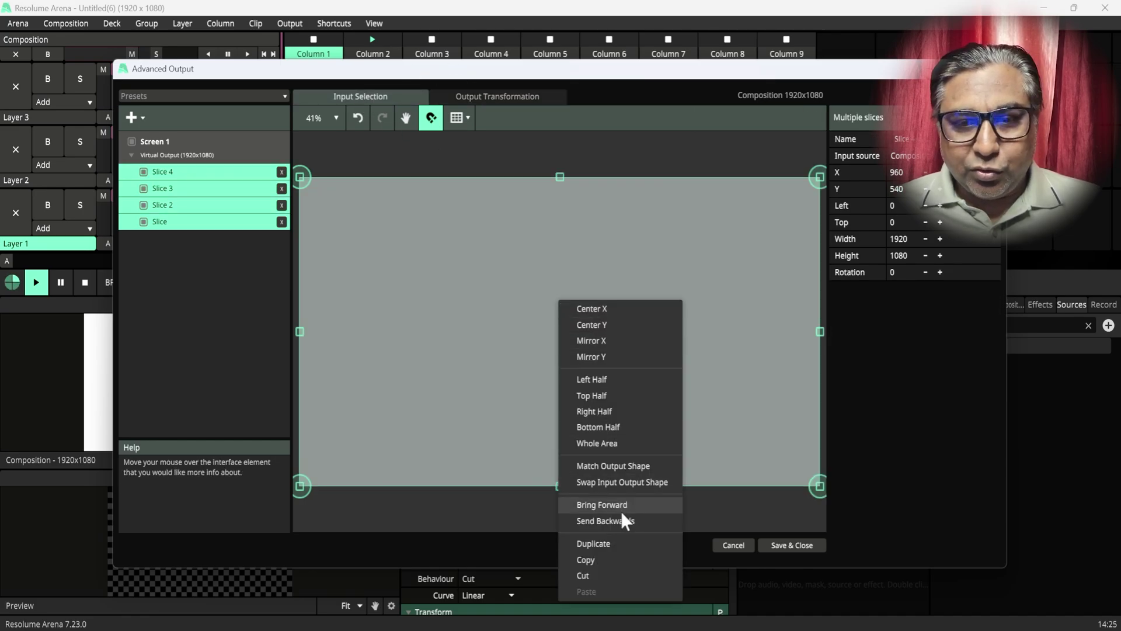
pyautogui.click(607, 465)
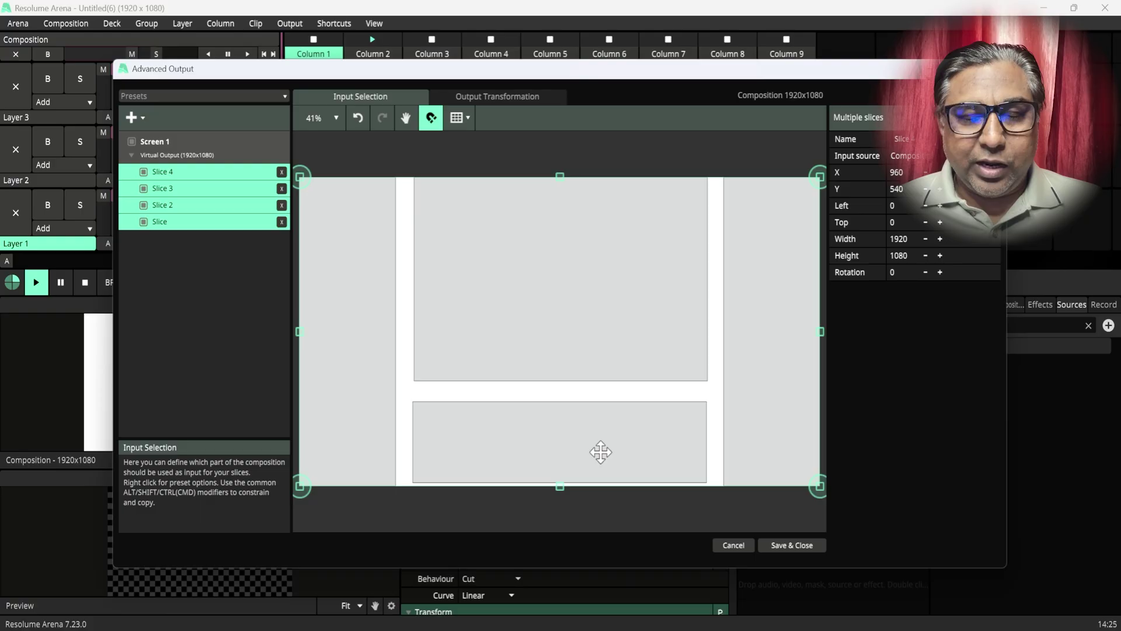
pyautogui.click(795, 543)
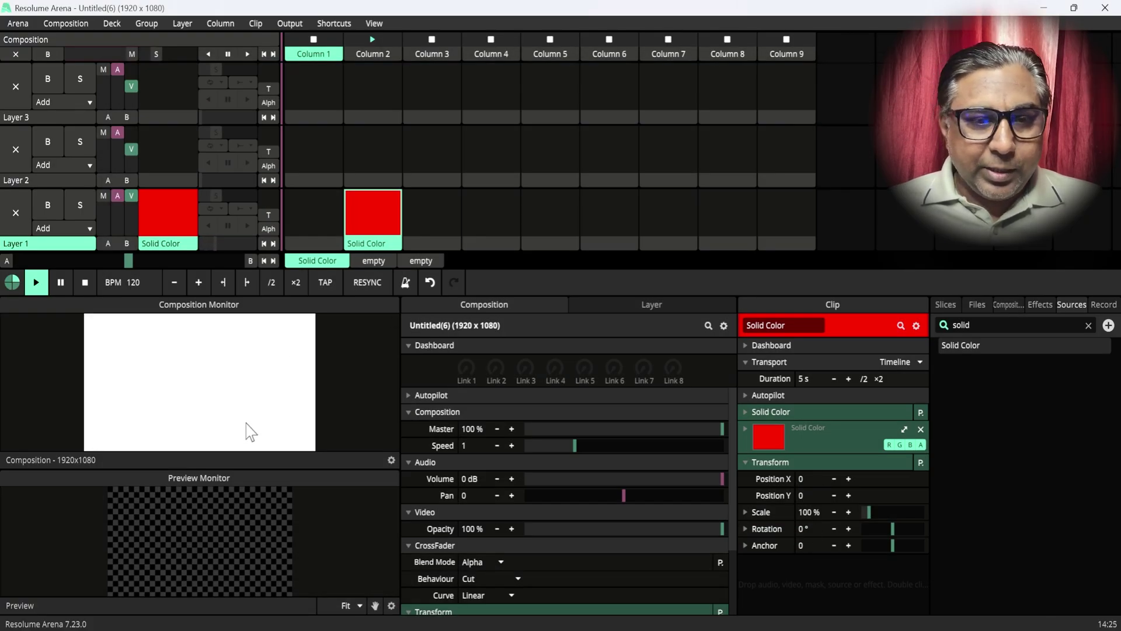
# - Collapse the composition's Dashboard, Composition, Audio, Video, CrossFader and Transform sections
pyautogui.click(410, 415)
pyautogui.click(410, 428)
pyautogui.click(408, 345)
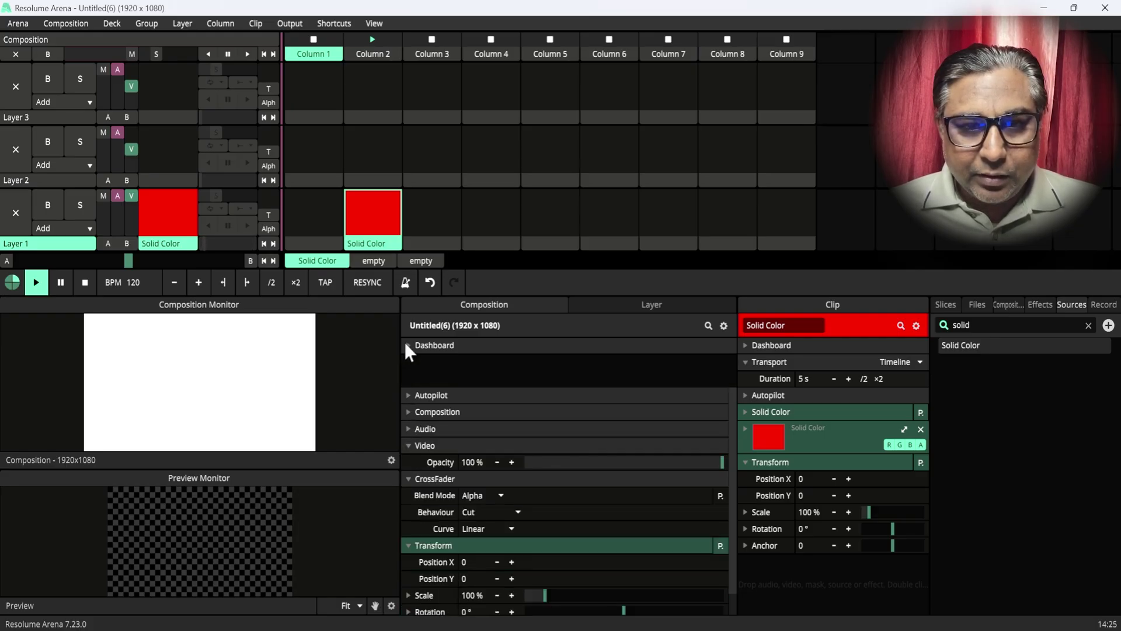
pyautogui.click(409, 412)
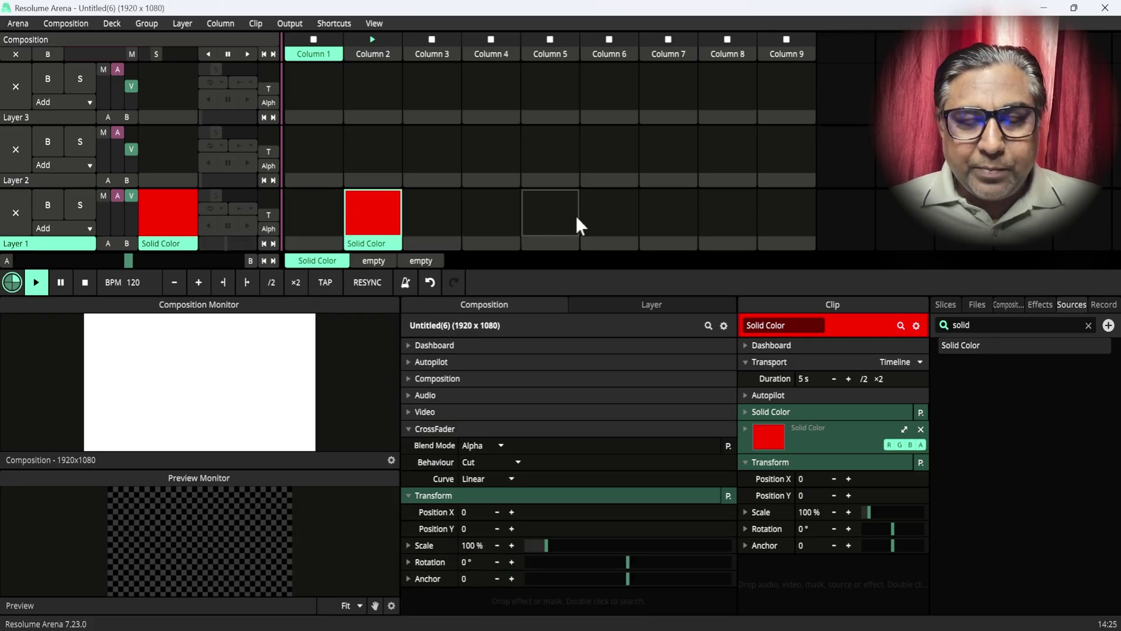
pyautogui.click(412, 429)
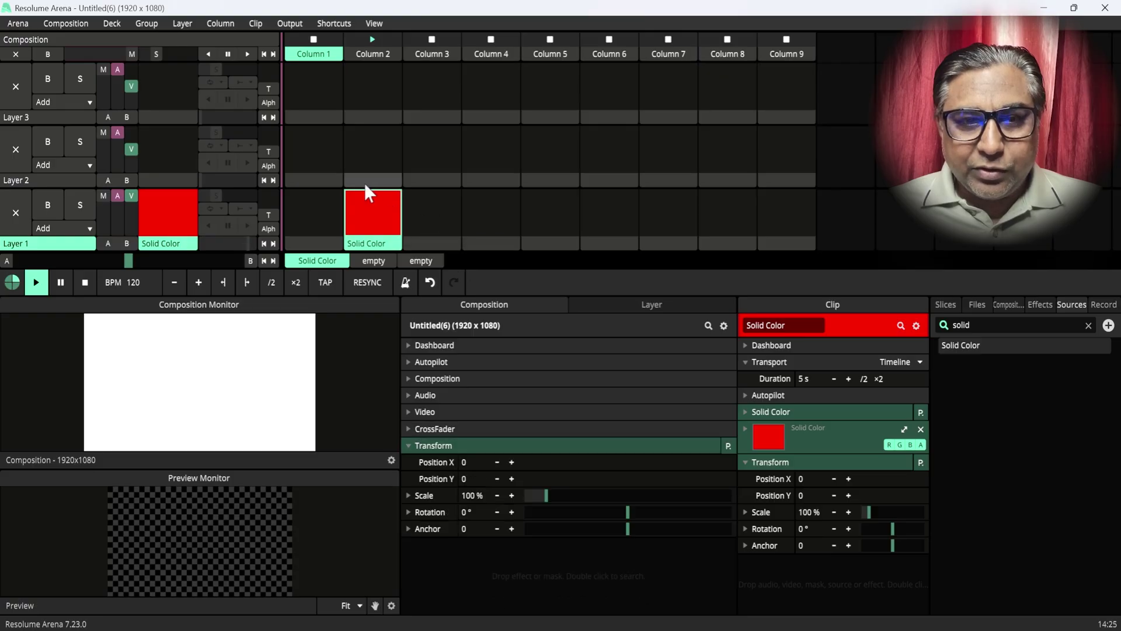
pyautogui.click(407, 445)
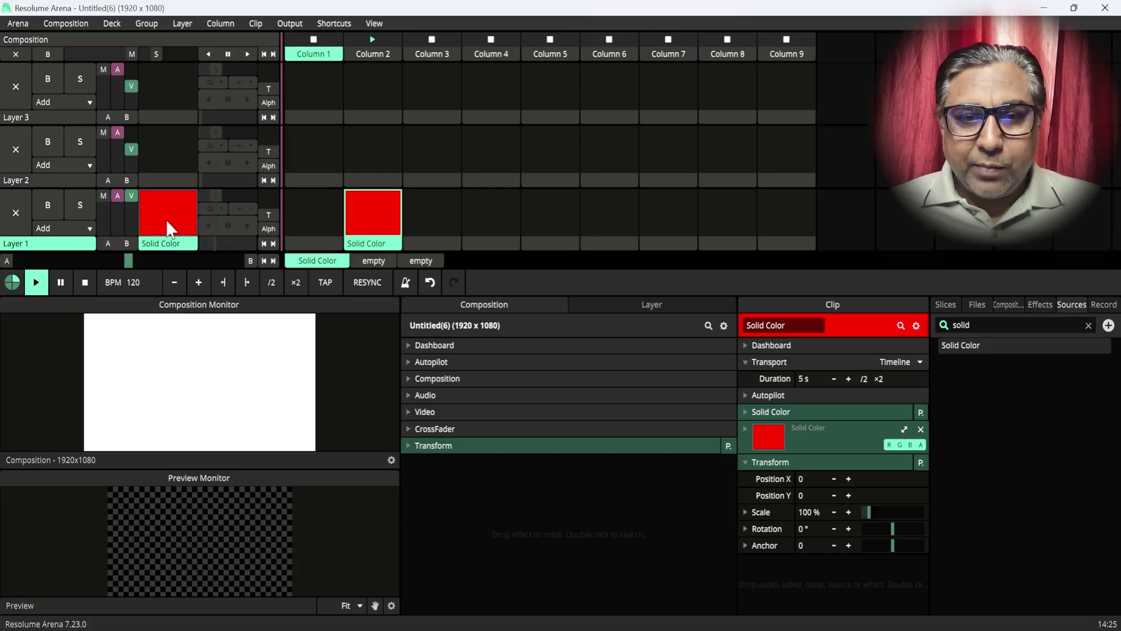
# - Show Layer 1's properties and collapse its Video, Transition and Transform sections
pyautogui.click(653, 305)
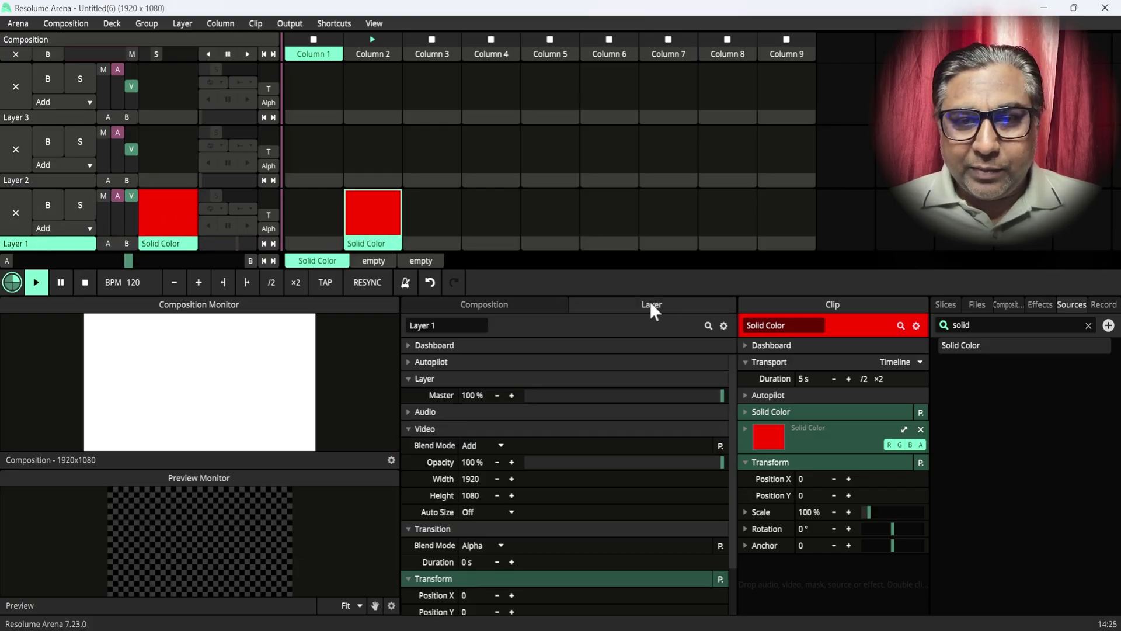
pyautogui.click(416, 430)
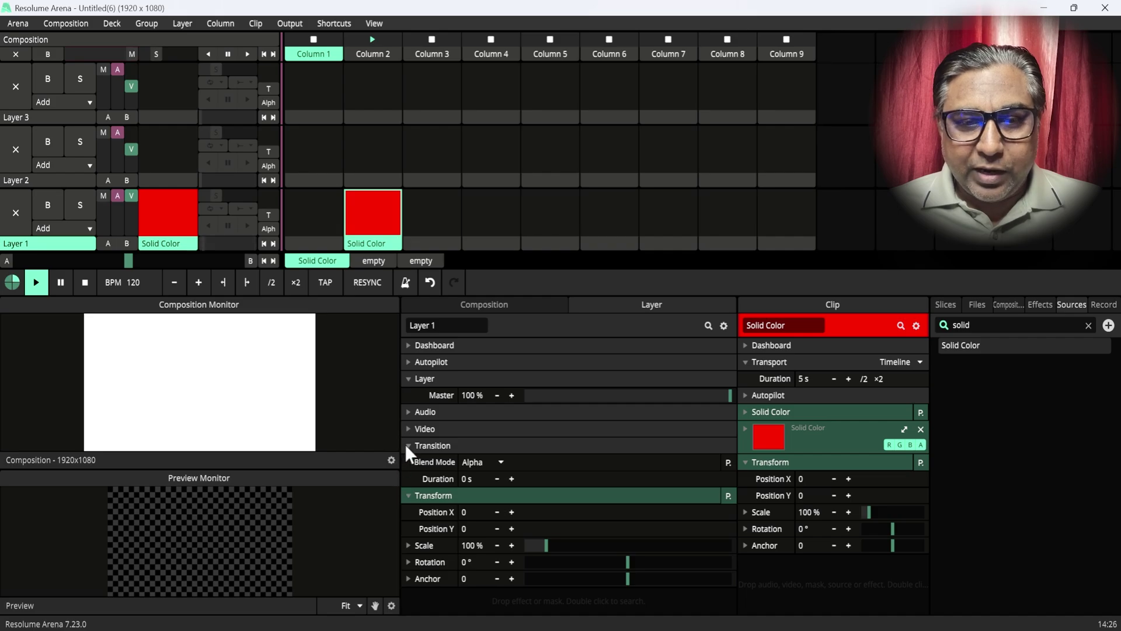
pyautogui.click(405, 444)
pyautogui.click(409, 461)
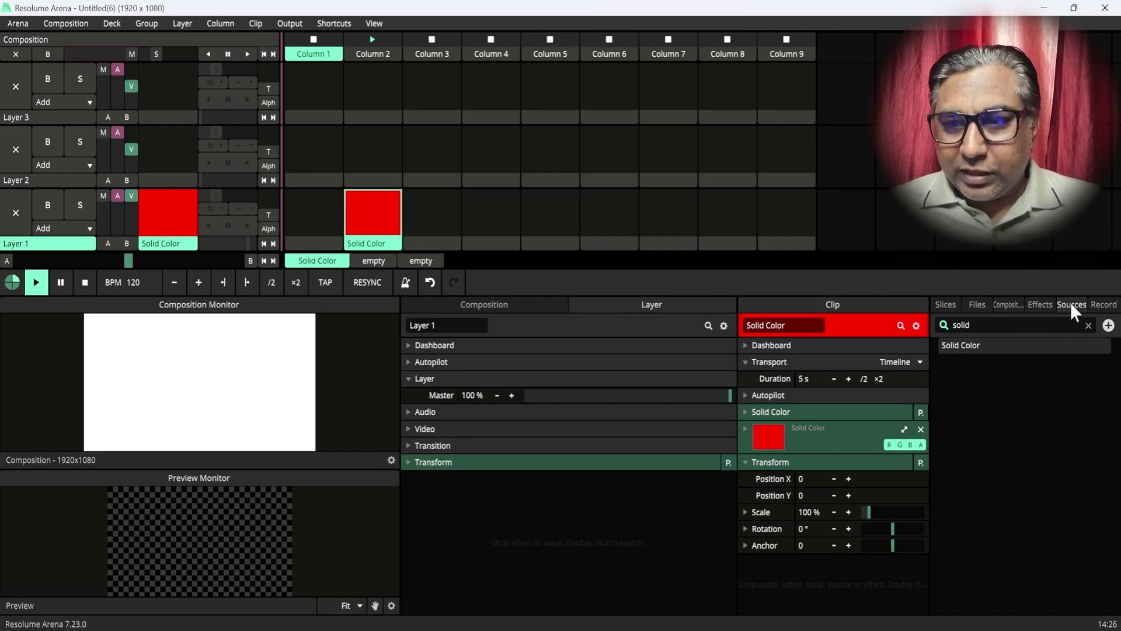
# - Add the Slice Transform effect to Layer 1 and assign all of Screen 1's slices to it
pyautogui.click(1044, 303)
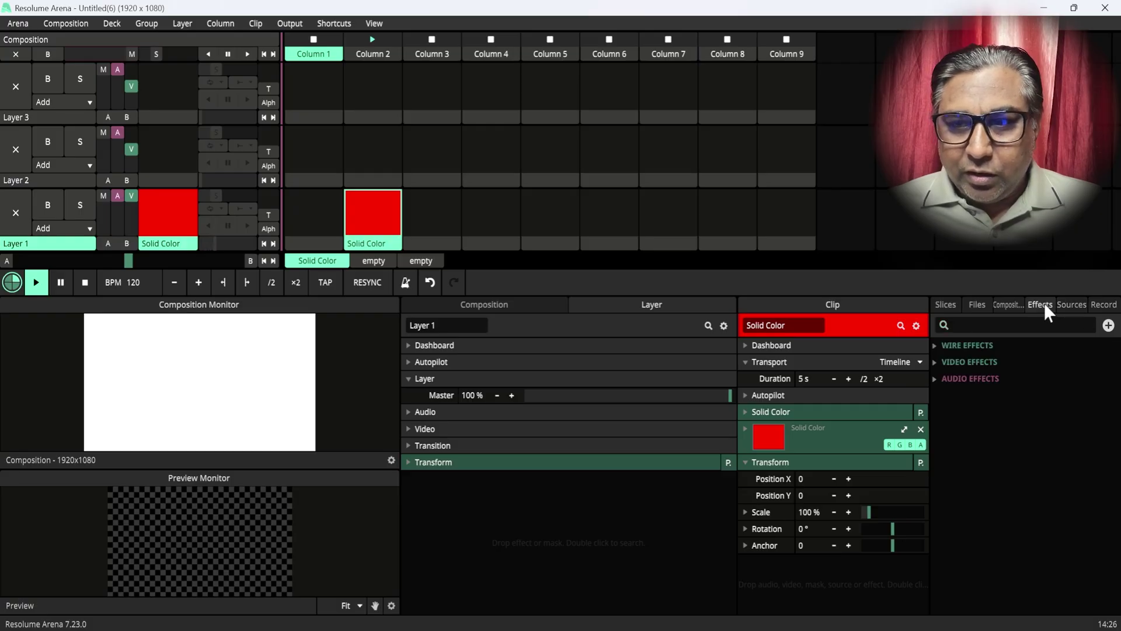
pyautogui.click(974, 323)
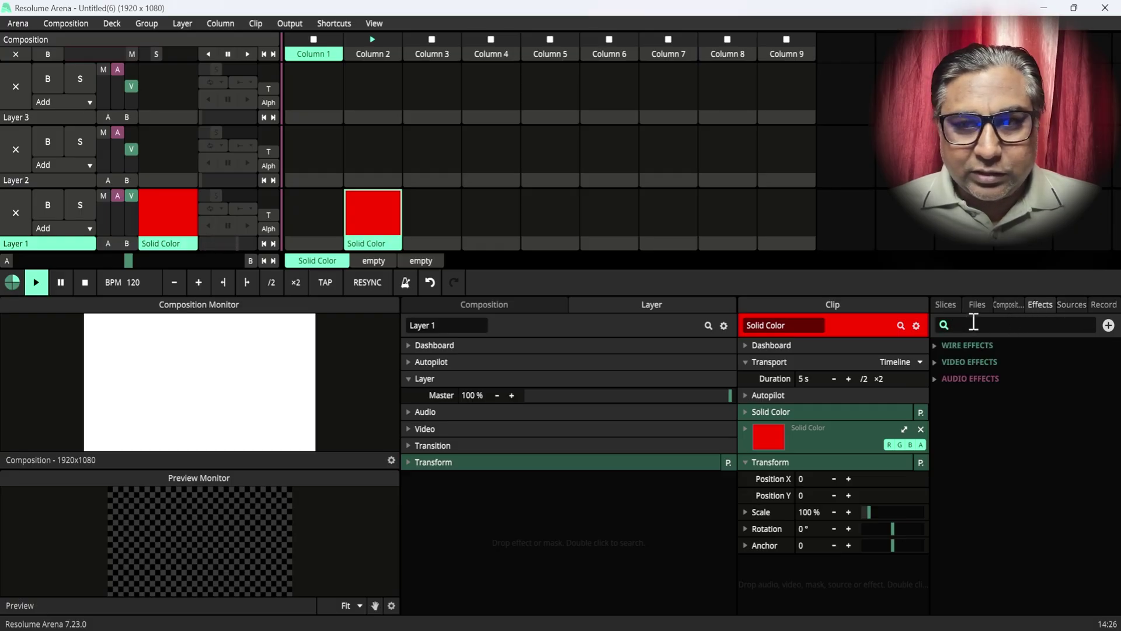
pyautogui.write('sl')
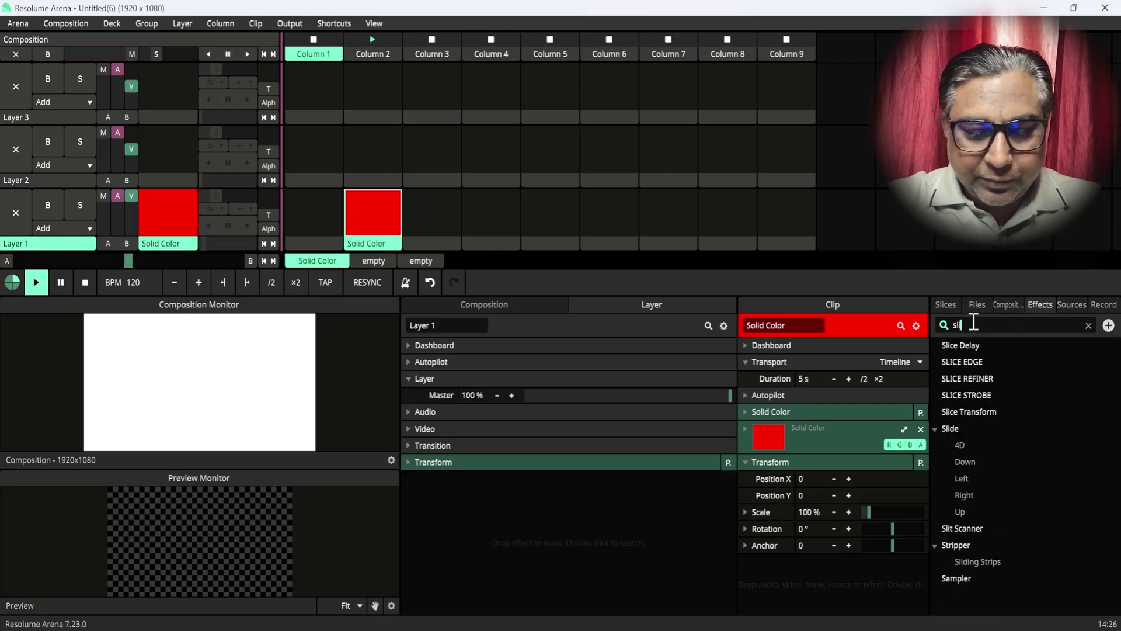
pyautogui.write('ice')
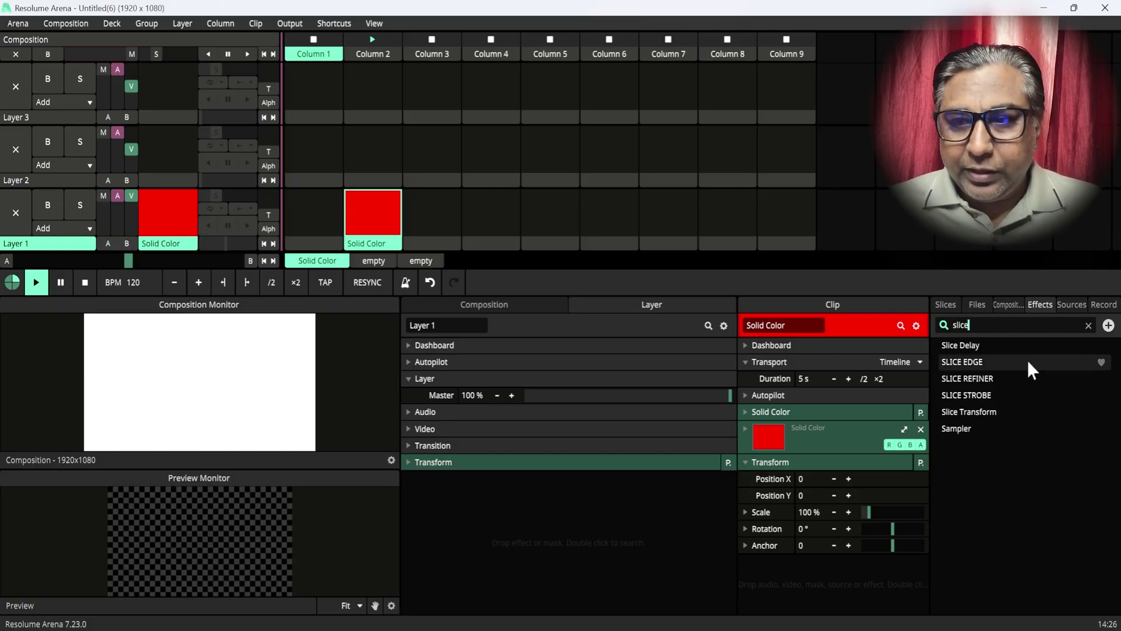
pyautogui.moveTo(983, 414); pyautogui.dragTo(499, 474)
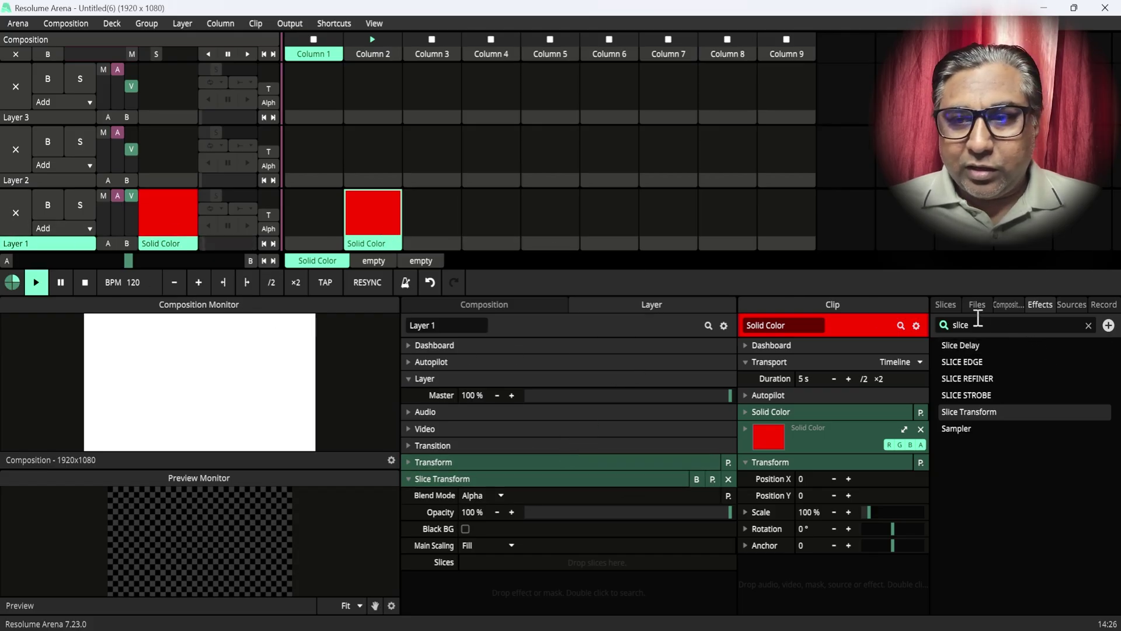
pyautogui.click(952, 305)
pyautogui.moveTo(959, 349); pyautogui.dragTo(531, 563)
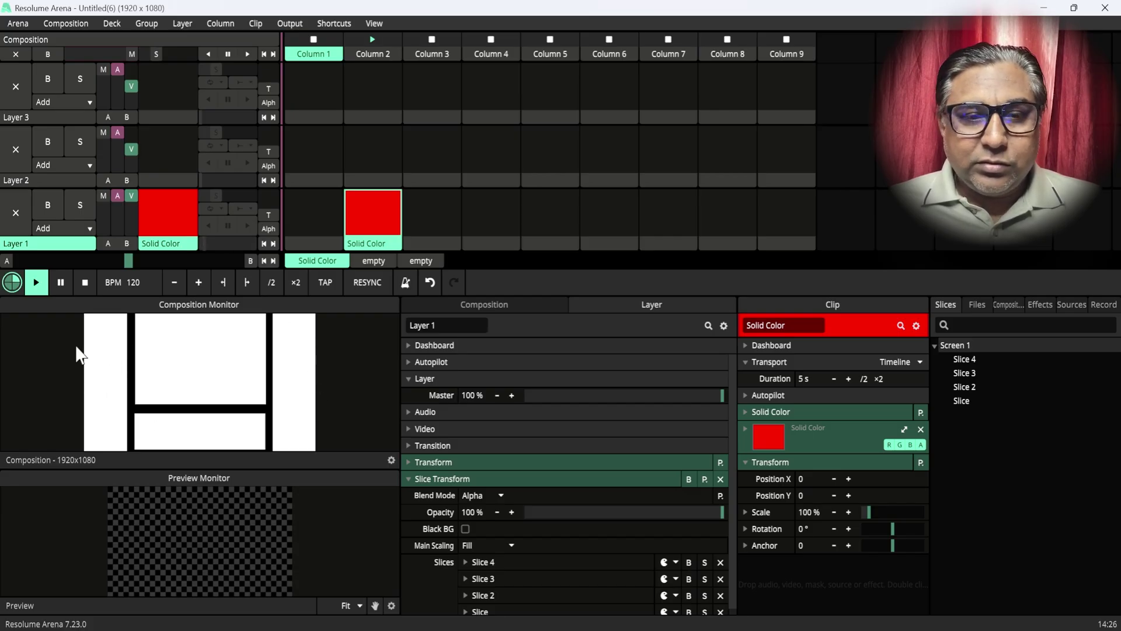
# - Enlarge the composition monitor by shrinking the preview monitor and the layer and clip area
pyautogui.moveTo(230, 469); pyautogui.dragTo(222, 539)
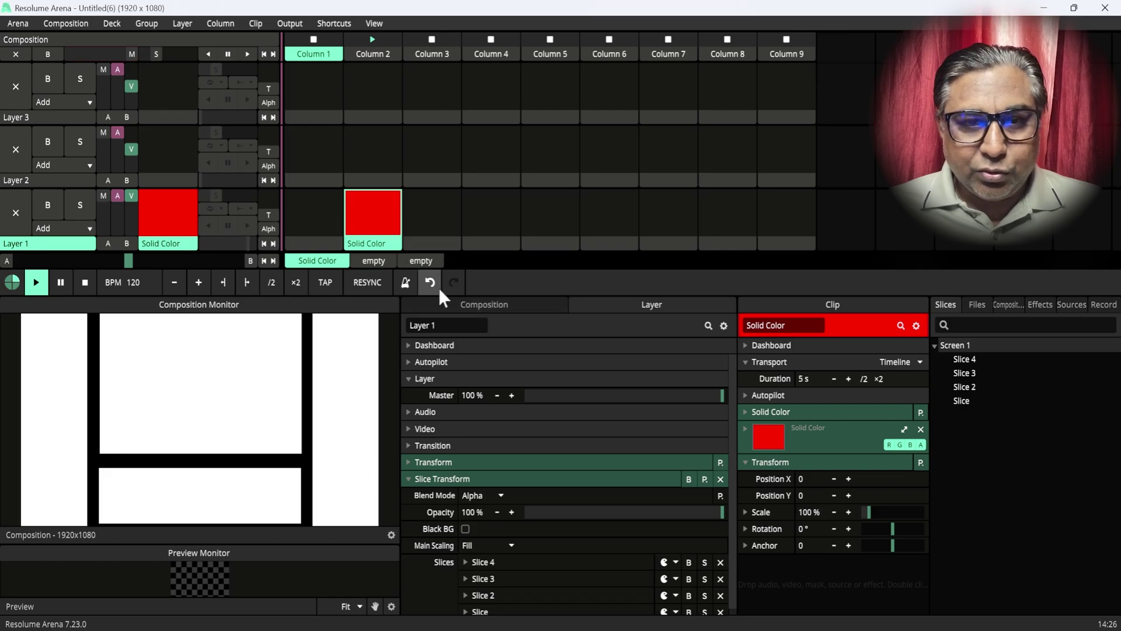
pyautogui.moveTo(439, 295); pyautogui.dragTo(443, 163)
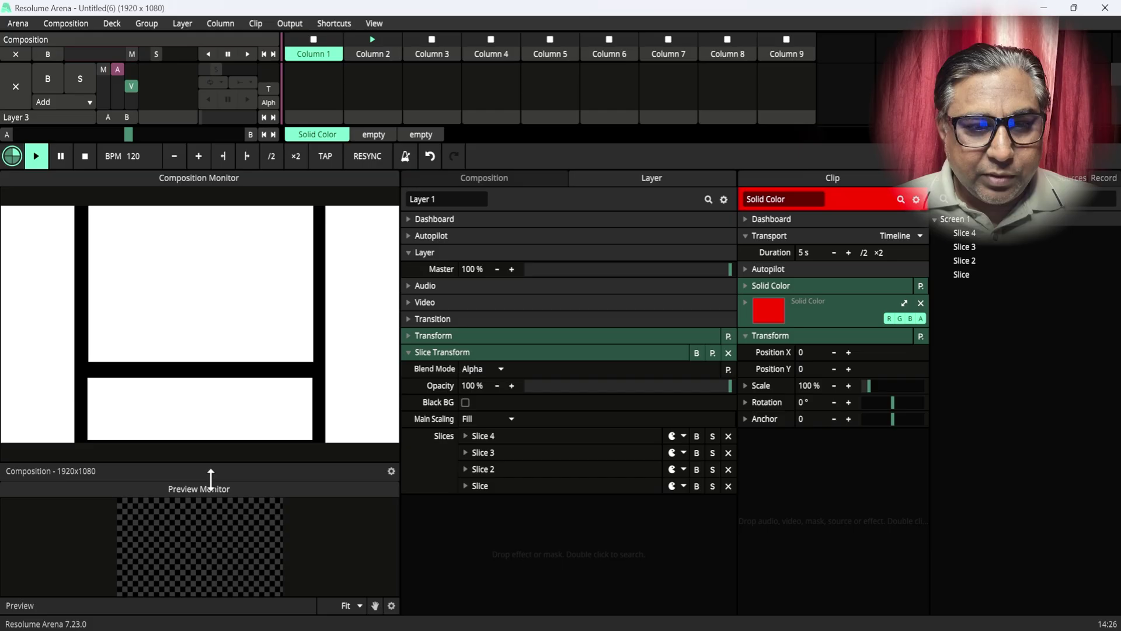
pyautogui.moveTo(210, 480); pyautogui.dragTo(199, 544)
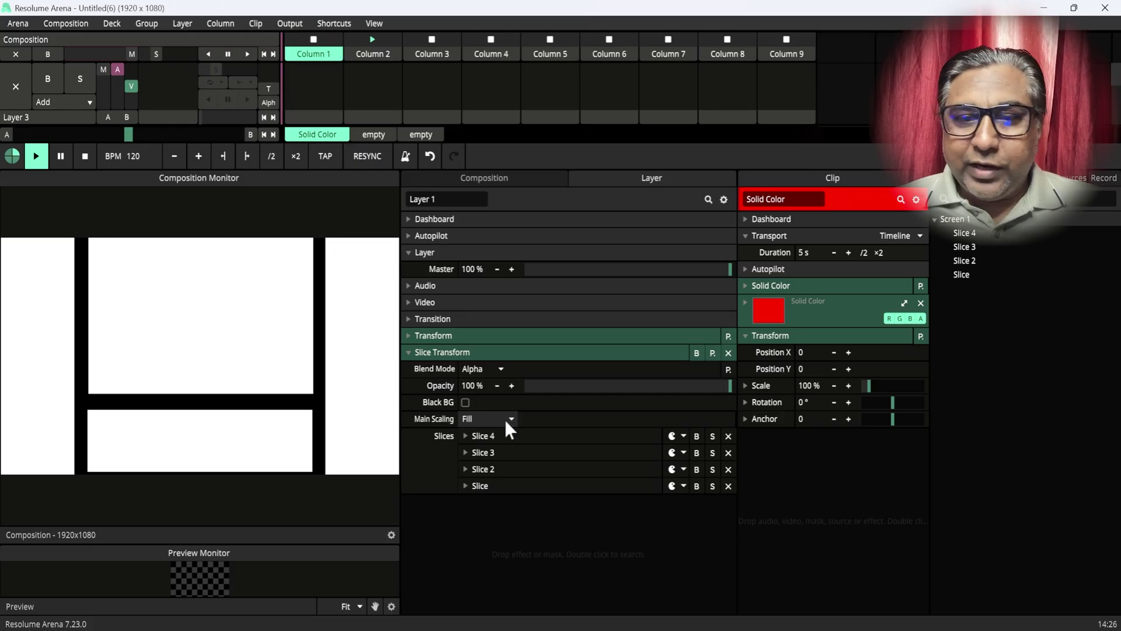
# - Collapse Slice Transform and add the Crop effect below it on Layer 1
pyautogui.click(407, 352)
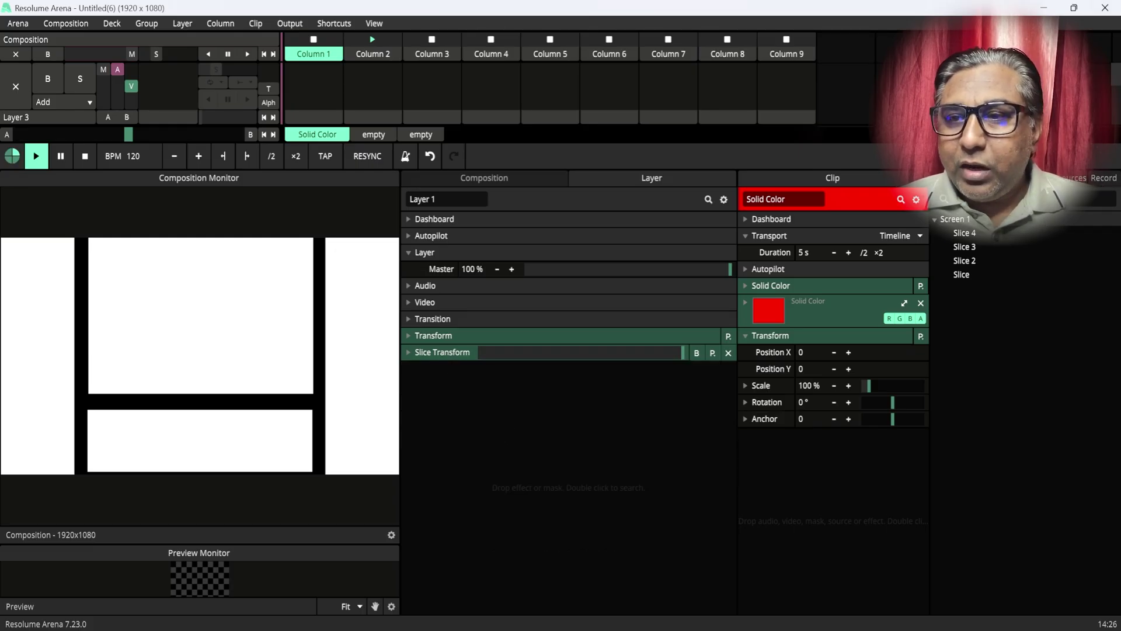
pyautogui.click(1019, 177)
pyautogui.click(1088, 200)
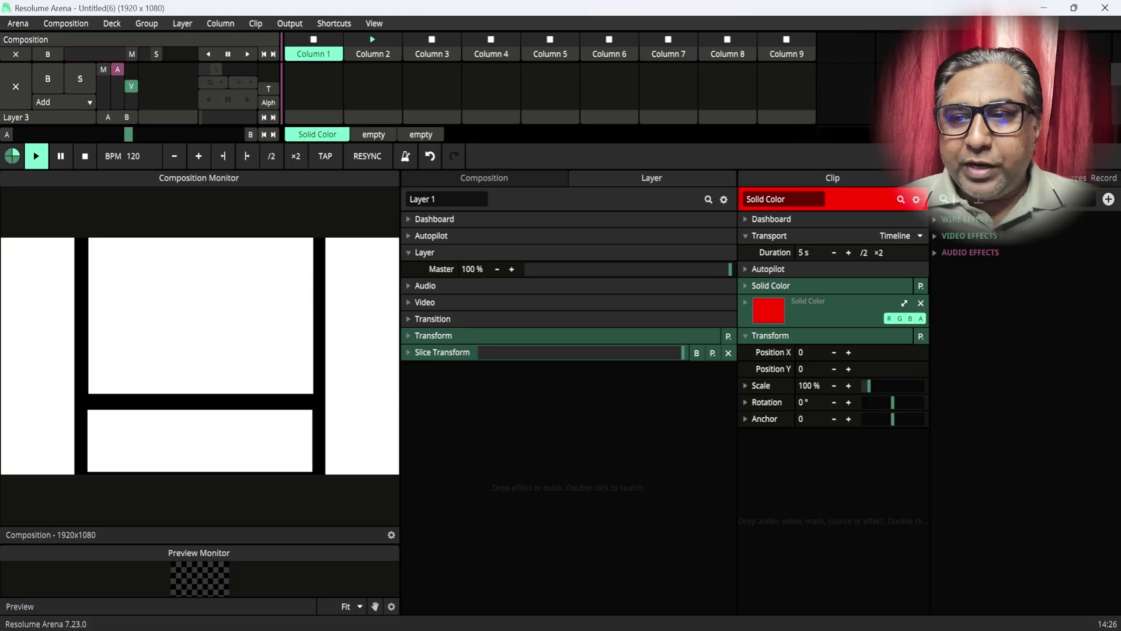
pyautogui.write('crop')
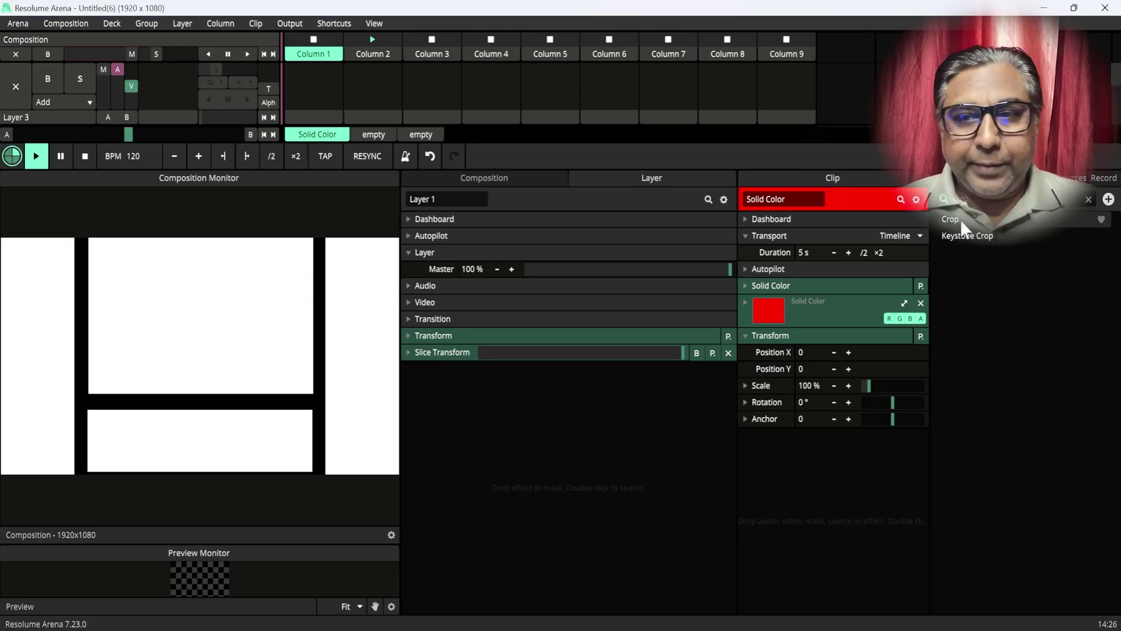
pyautogui.moveTo(960, 219); pyautogui.dragTo(461, 387)
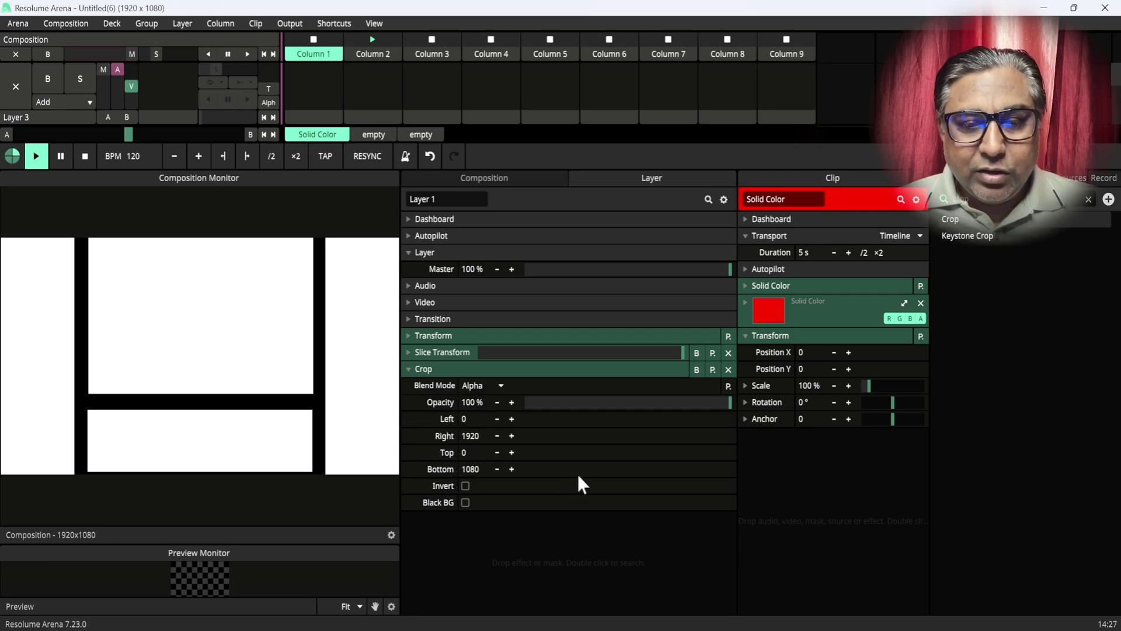
# - Try the Crop effect's Invert option and switch it off again
pyautogui.click(465, 486)
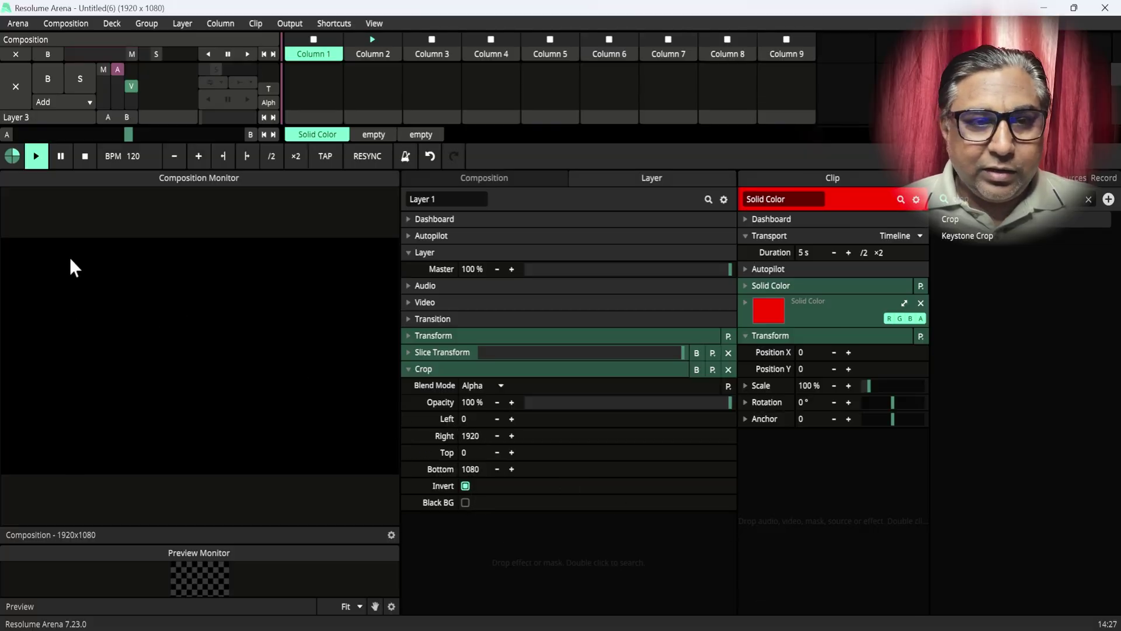
pyautogui.click(465, 486)
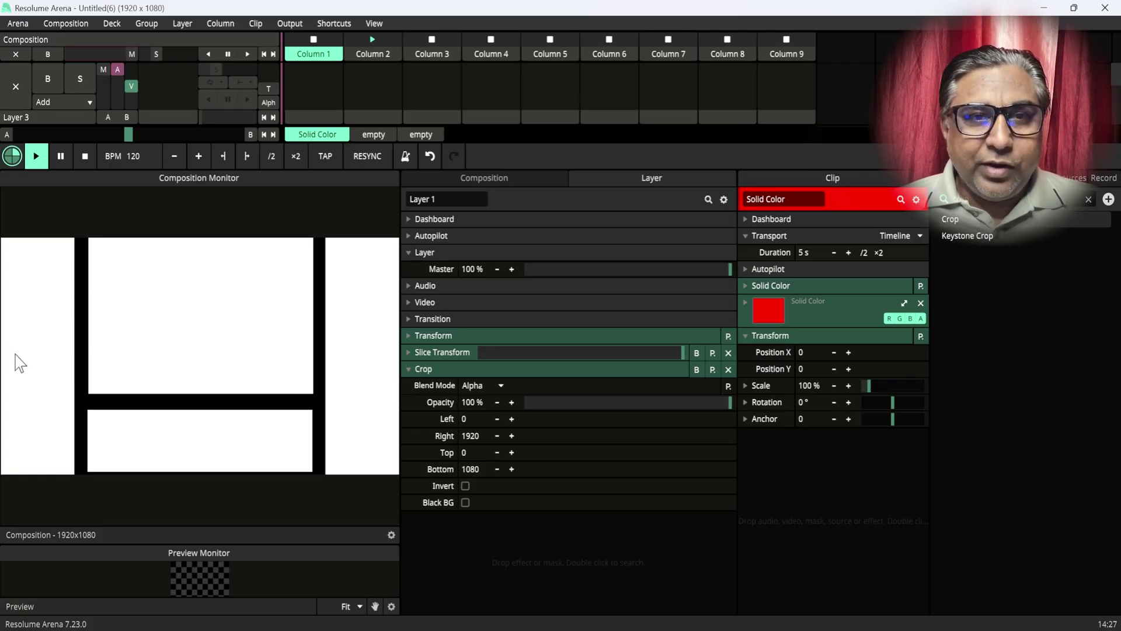
# - Turn on Invert for Layer 1's Crop effect and set its Left value to 20
pyautogui.click(465, 486)
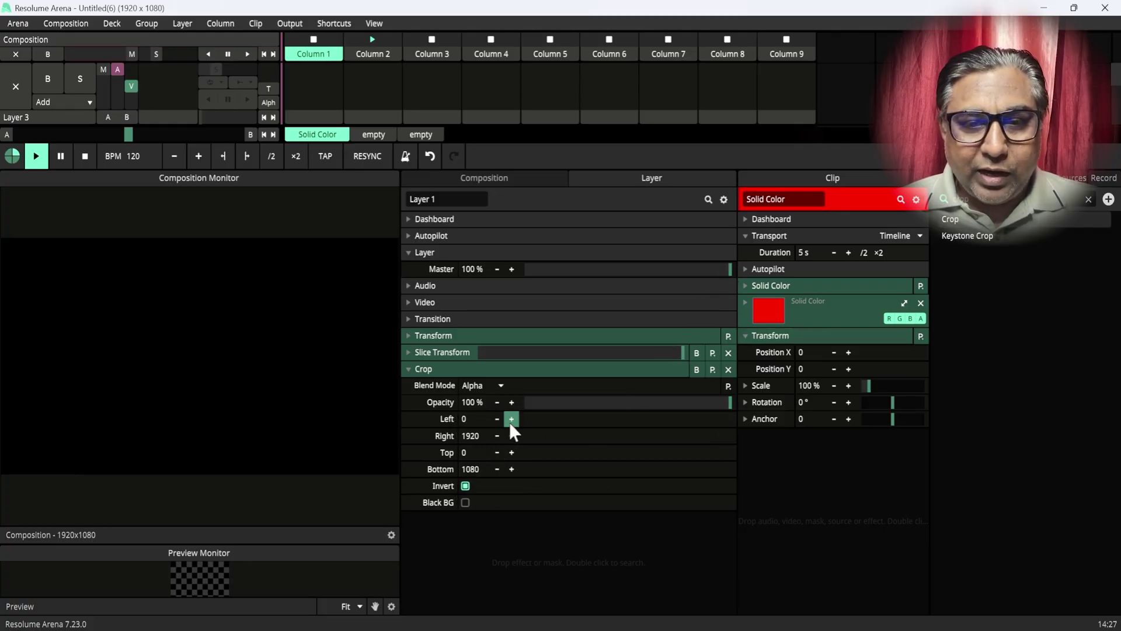
pyautogui.moveTo(510, 421); pyautogui.dragTo(545, 416)
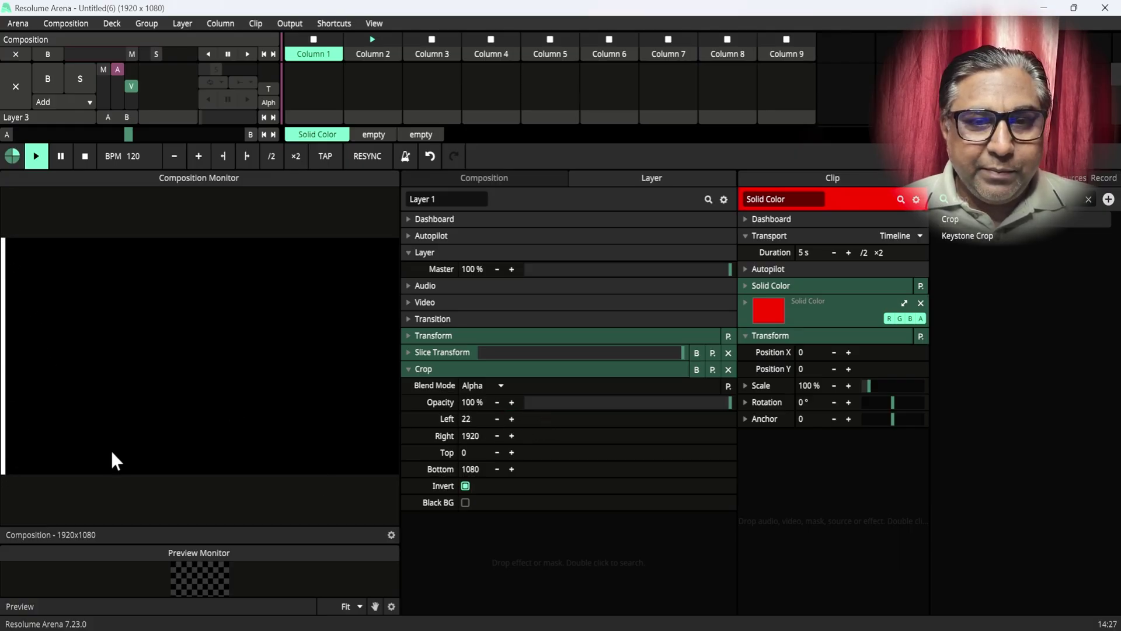
pyautogui.click(518, 418)
pyautogui.moveTo(526, 419); pyautogui.dragTo(520, 419)
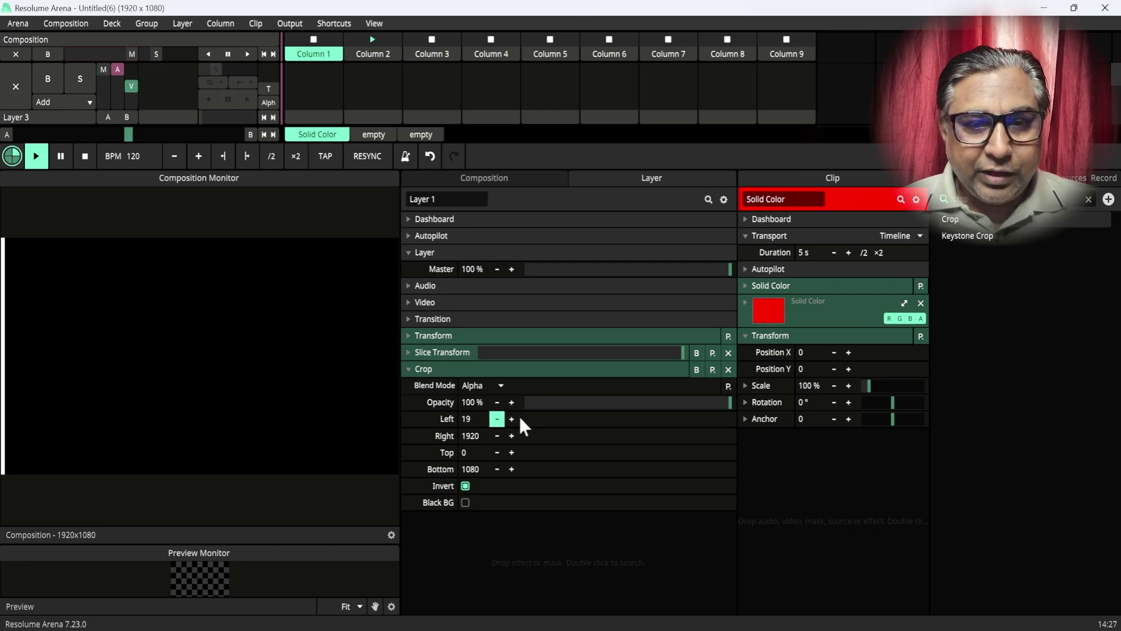
pyautogui.click(518, 419)
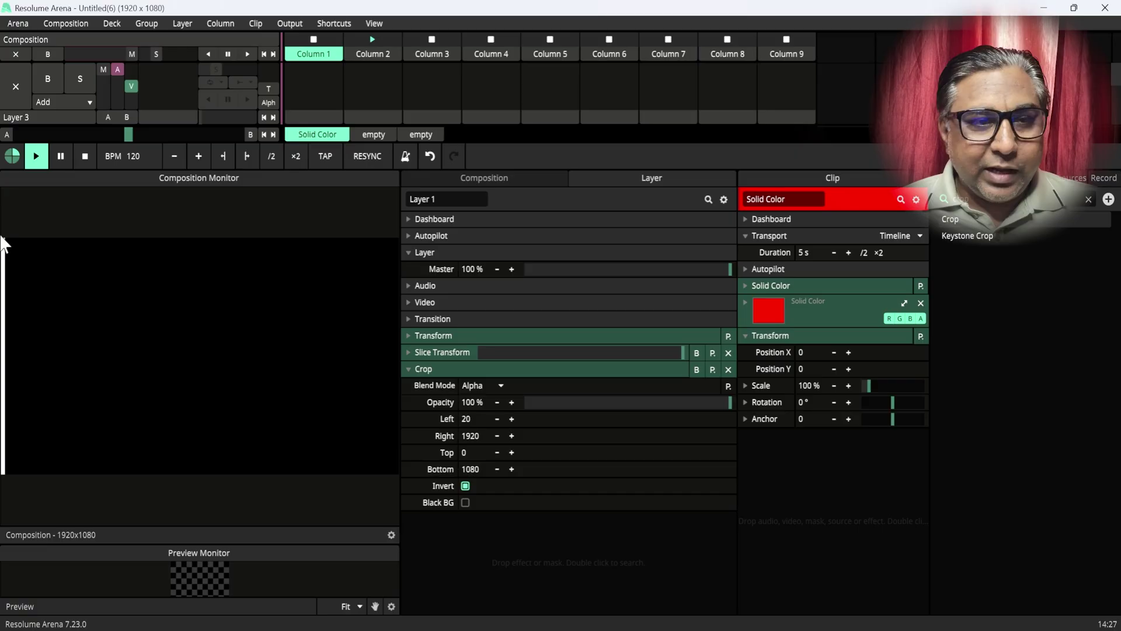
# - Raise the Crop effect's Top value to 21 to form the upper border
pyautogui.click(512, 453)
pyautogui.click(512, 453)
pyautogui.click(513, 454)
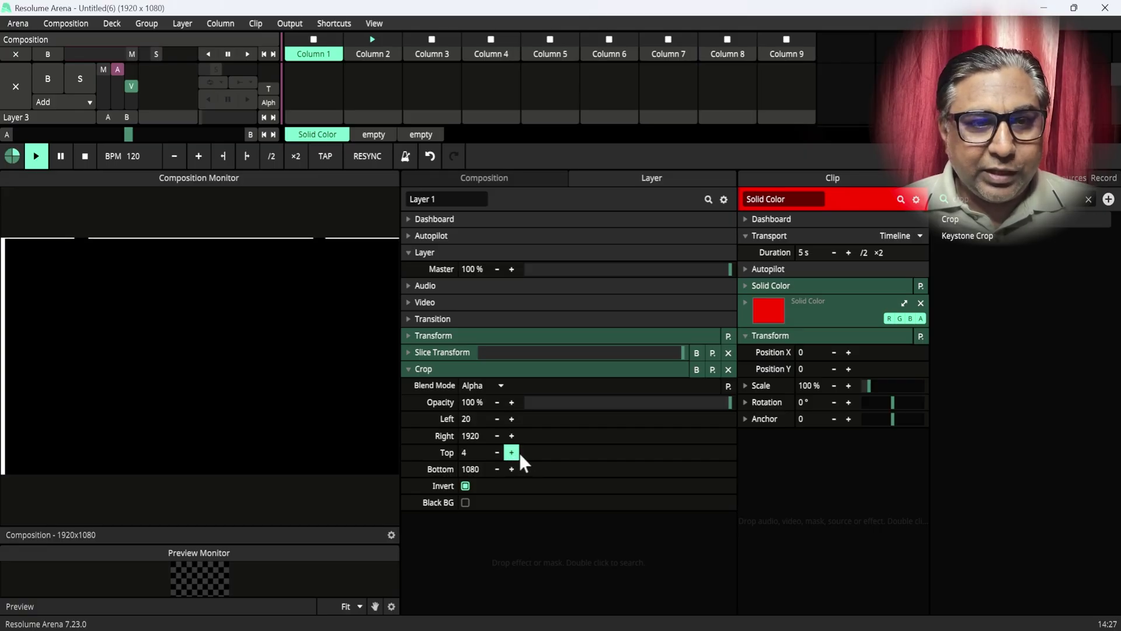
pyautogui.click(517, 452)
pyautogui.click(518, 452)
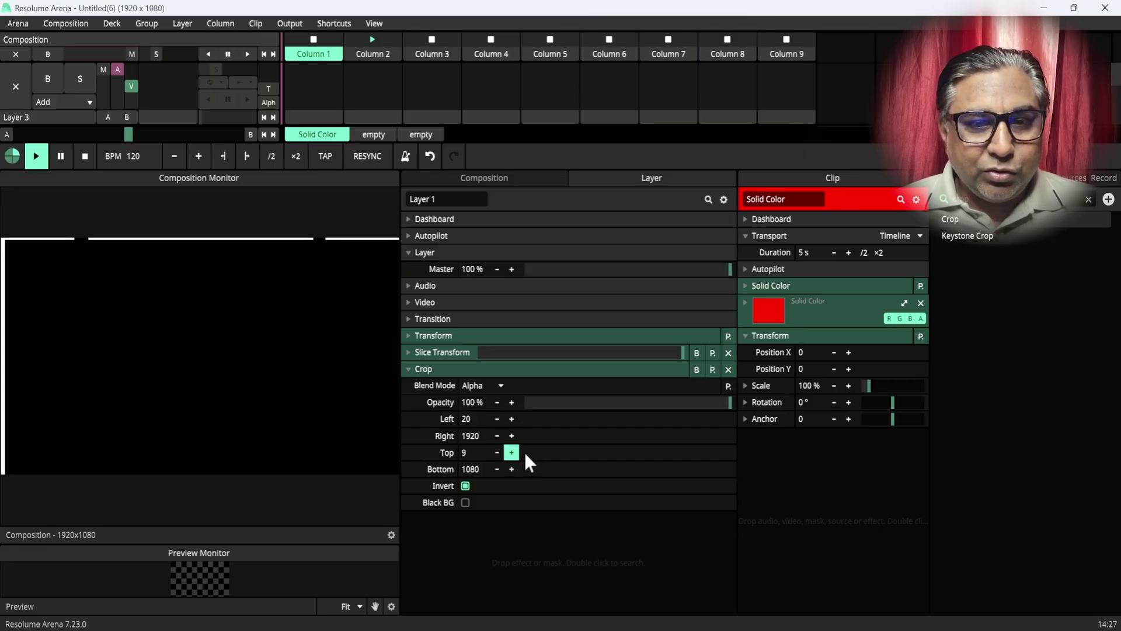
pyautogui.click(524, 451)
pyautogui.click(528, 451)
pyautogui.click(530, 450)
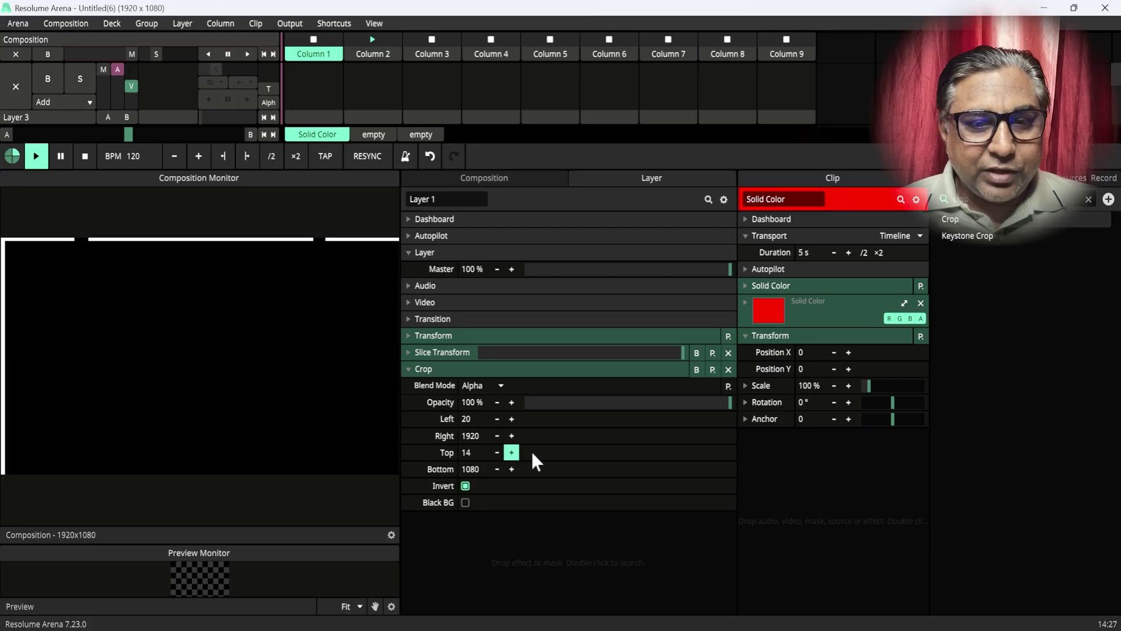
pyautogui.click(531, 450)
pyautogui.click(533, 447)
pyautogui.click(535, 451)
pyautogui.click(536, 450)
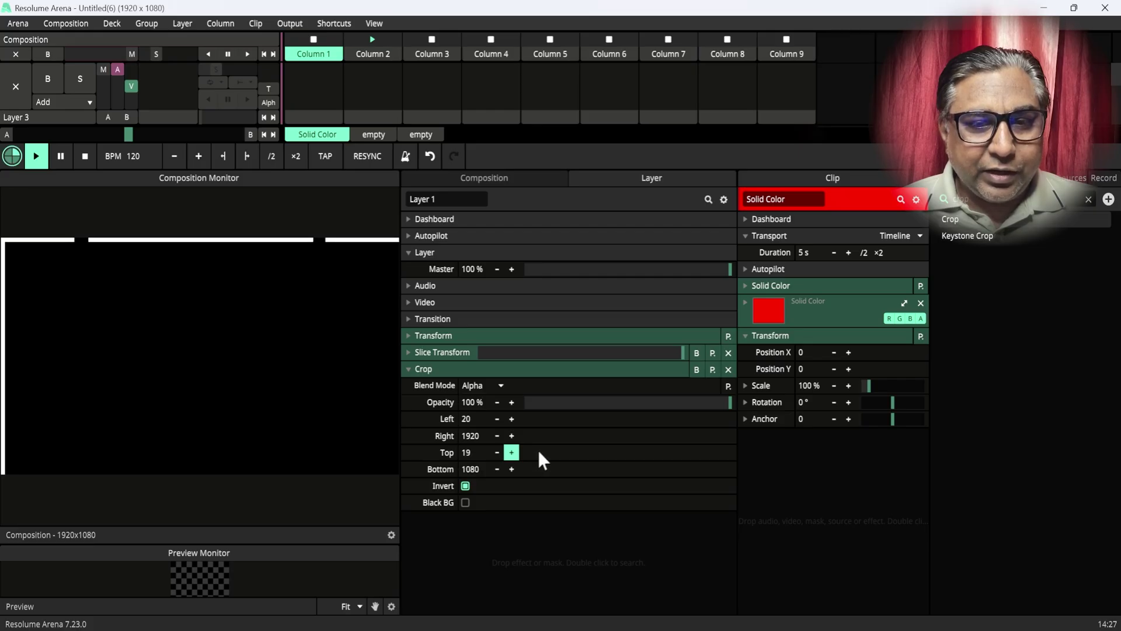
pyautogui.click(539, 453)
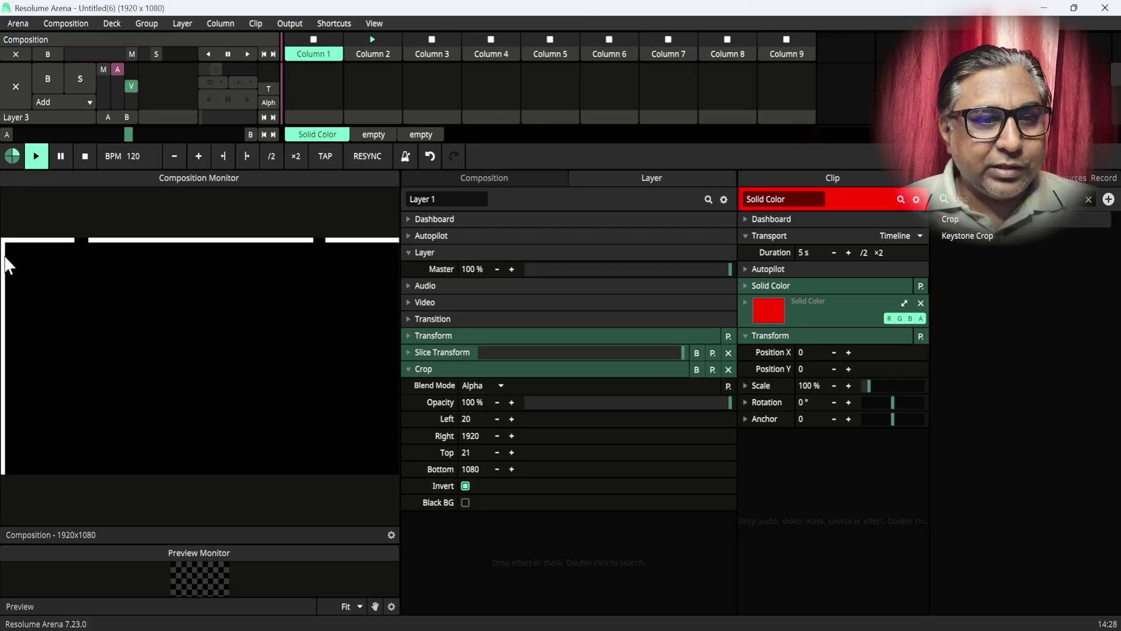
# - Set the Crop effect's Bottom value to 1060, keeping Invert on
pyautogui.click(497, 469)
pyautogui.moveTo(489, 468); pyautogui.dragTo(466, 470)
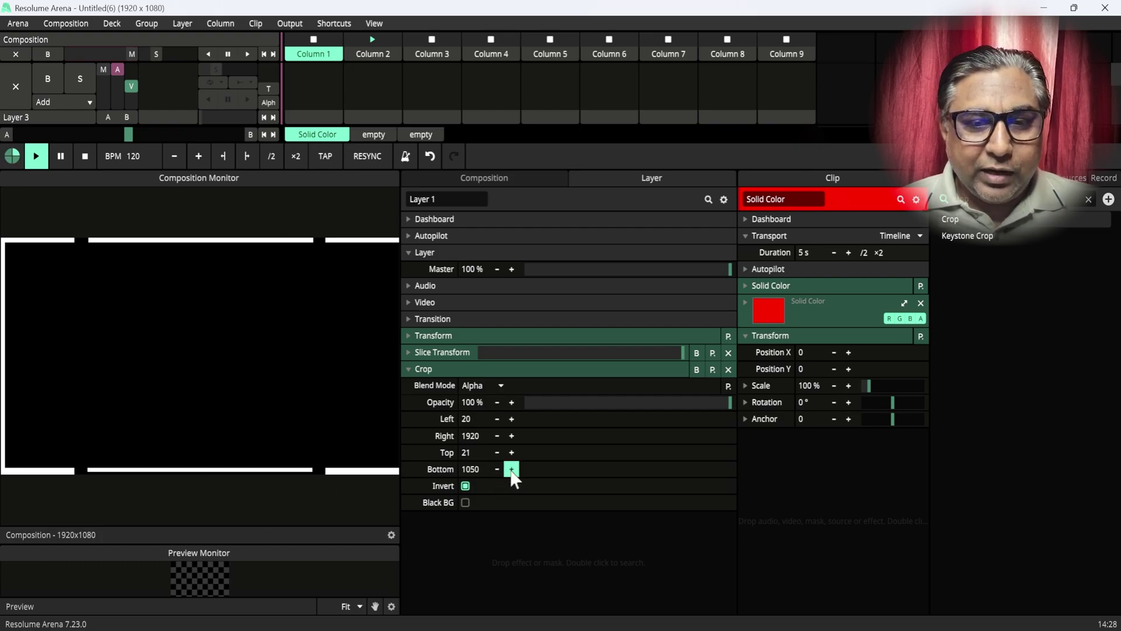
pyautogui.moveTo(517, 476); pyautogui.dragTo(534, 478)
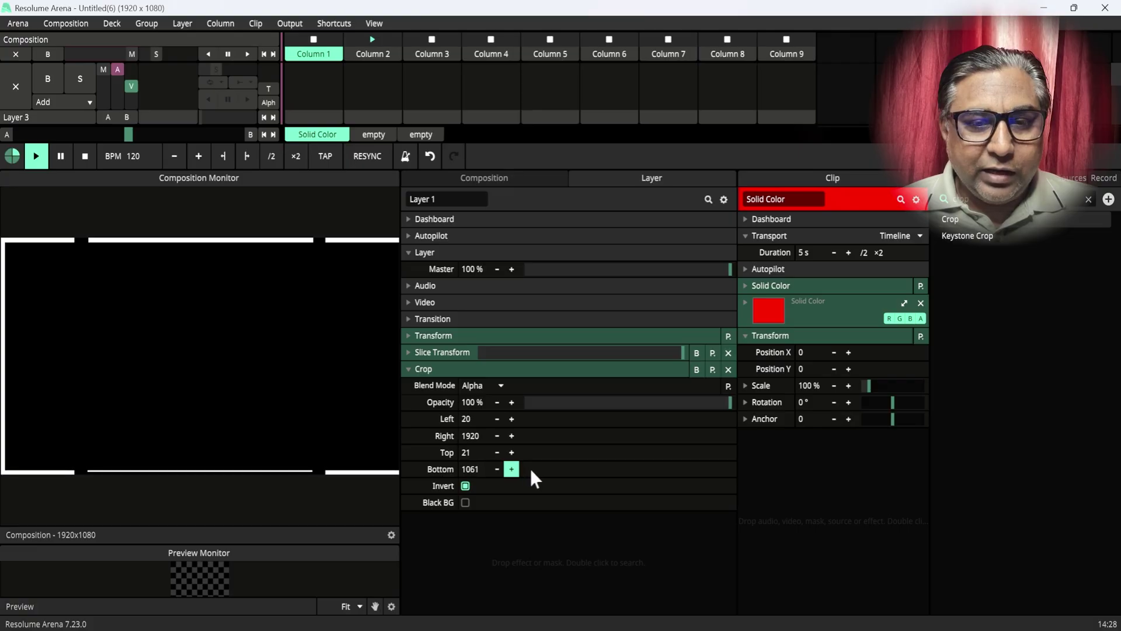
pyautogui.doubleClick(475, 466)
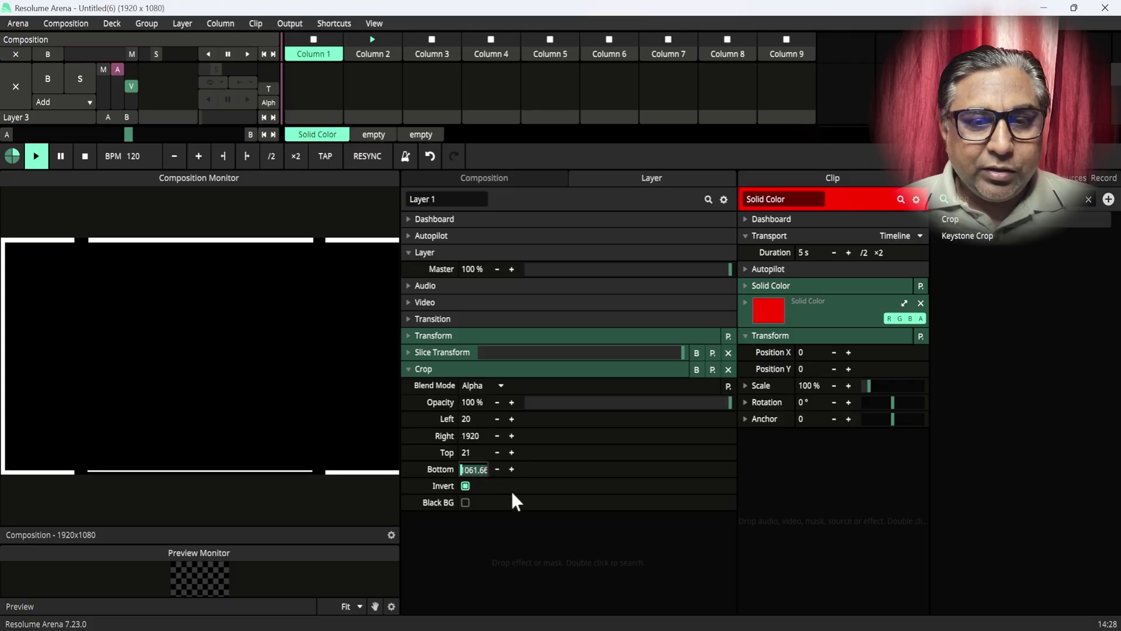
pyautogui.write('10')
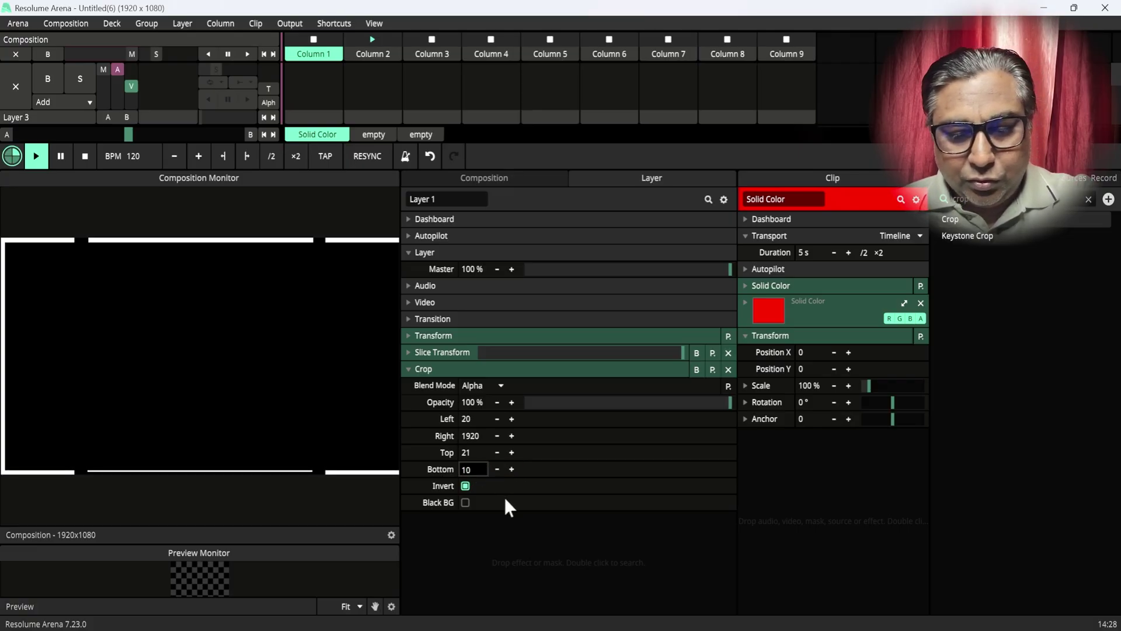
pyautogui.write('60')
pyautogui.click(503, 486)
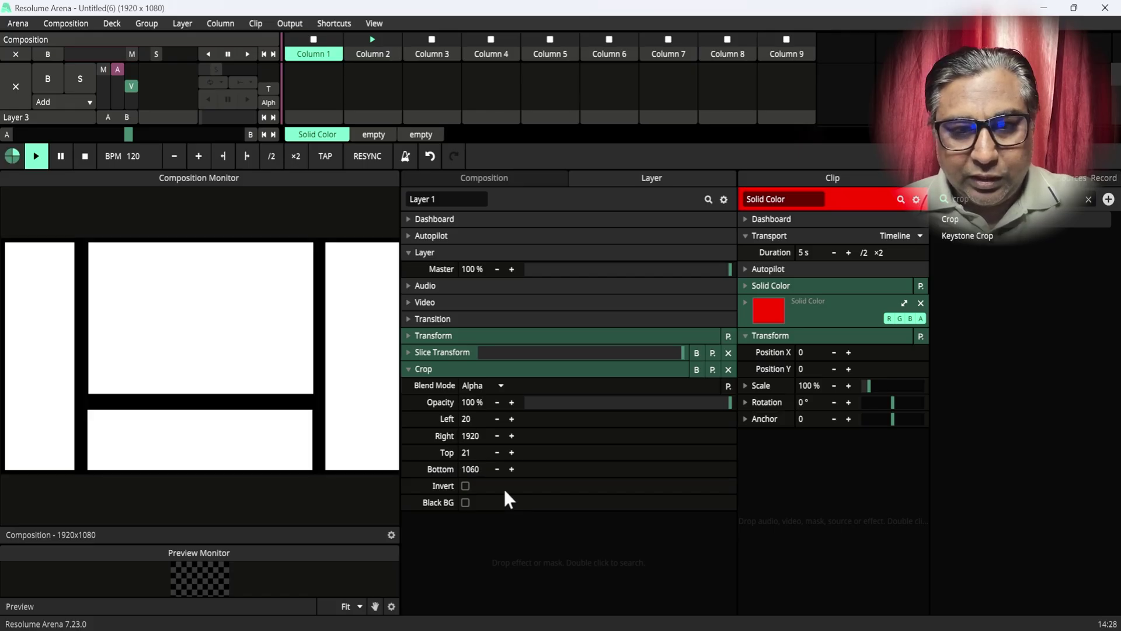
pyautogui.click(465, 486)
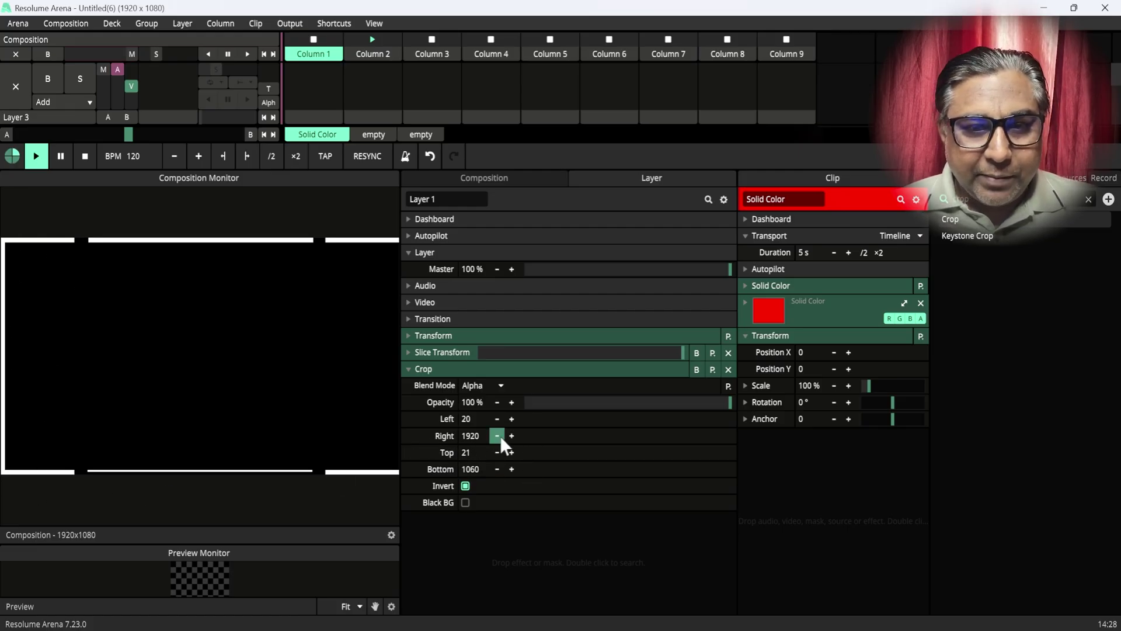
# - Reduce the Crop effect's Right value to 326 so the border frames only the leftmost slice
pyautogui.moveTo(498, 438); pyautogui.dragTo(153, 461)
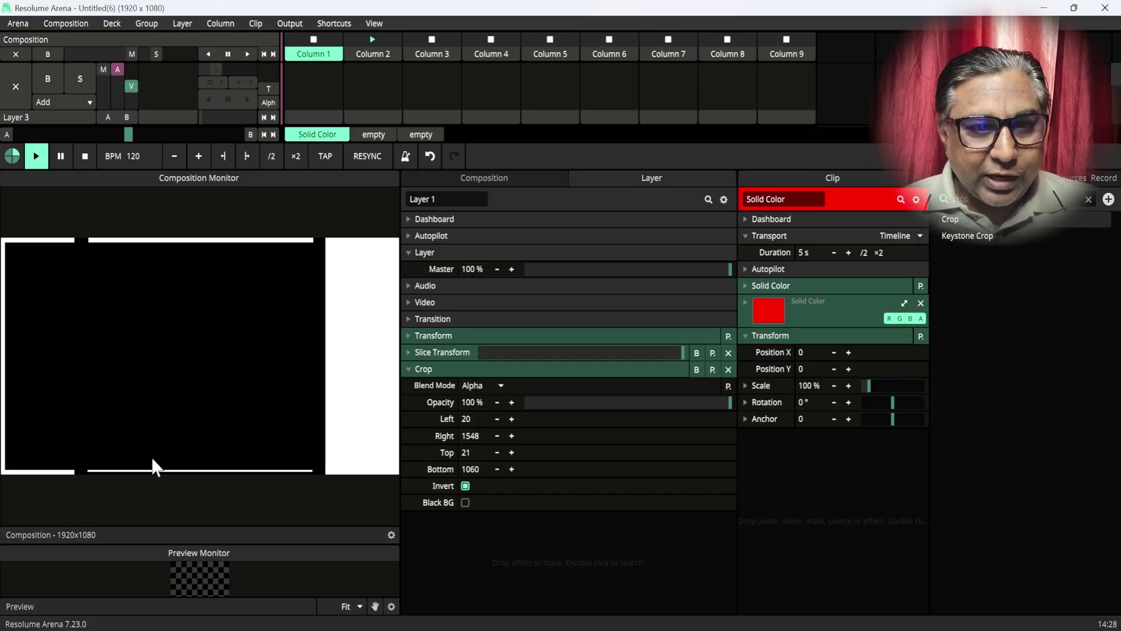
pyautogui.moveTo(497, 436); pyautogui.dragTo(3, 412)
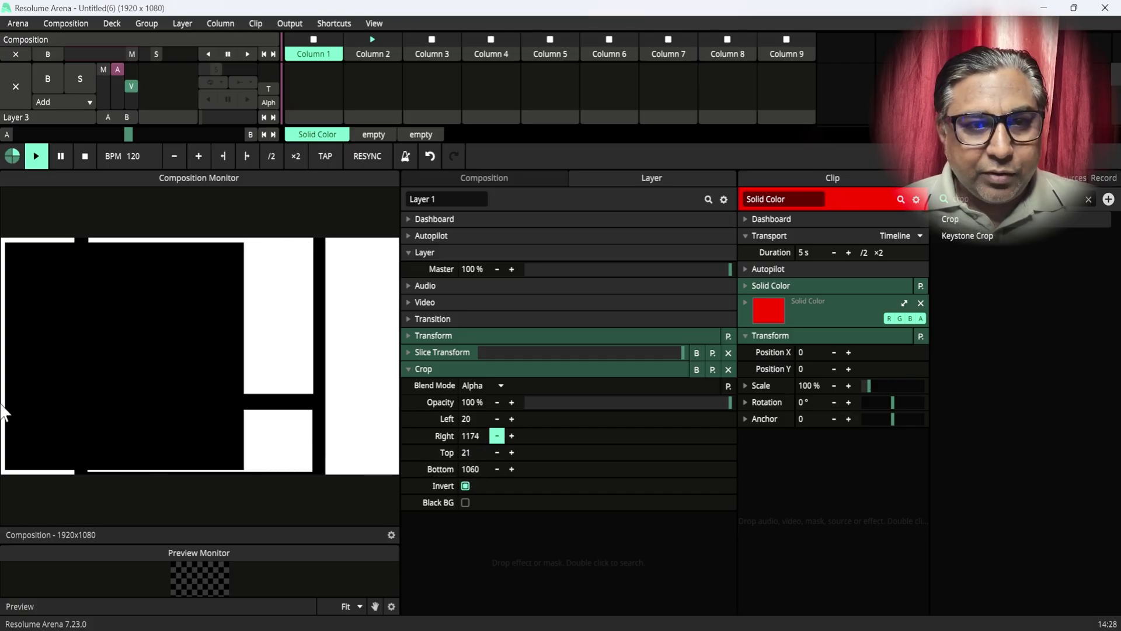
pyautogui.moveTo(498, 435); pyautogui.dragTo(257, 492)
pyautogui.moveTo(496, 436); pyautogui.dragTo(193, 424)
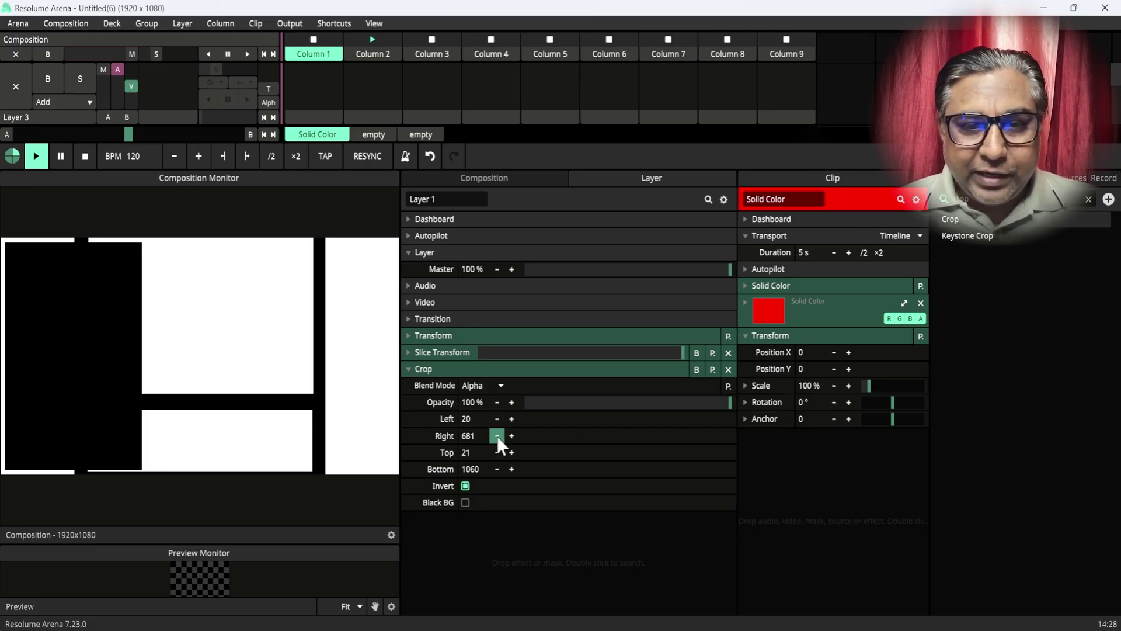
pyautogui.moveTo(497, 436); pyautogui.dragTo(187, 433)
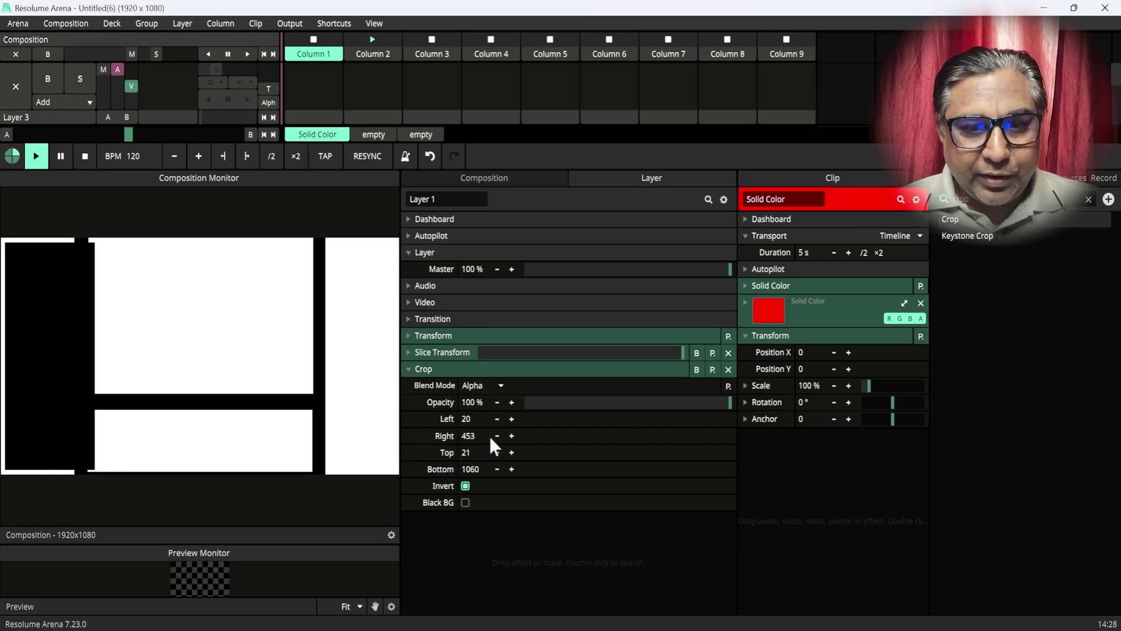
pyautogui.moveTo(497, 437); pyautogui.dragTo(326, 440)
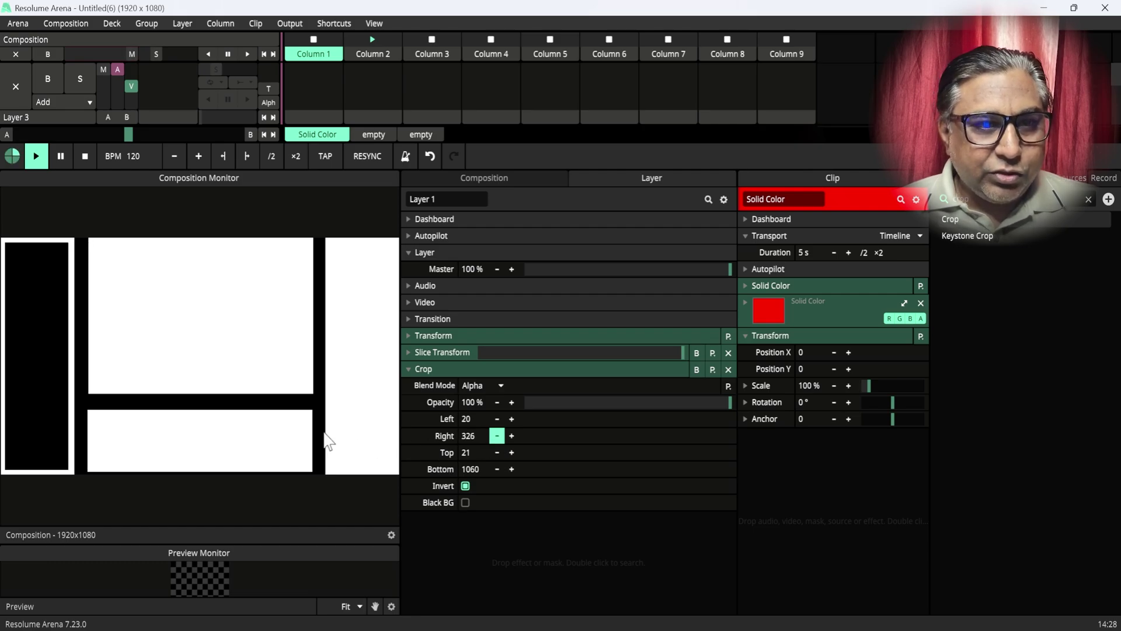
pyautogui.moveTo(324, 433); pyautogui.dragTo(328, 438)
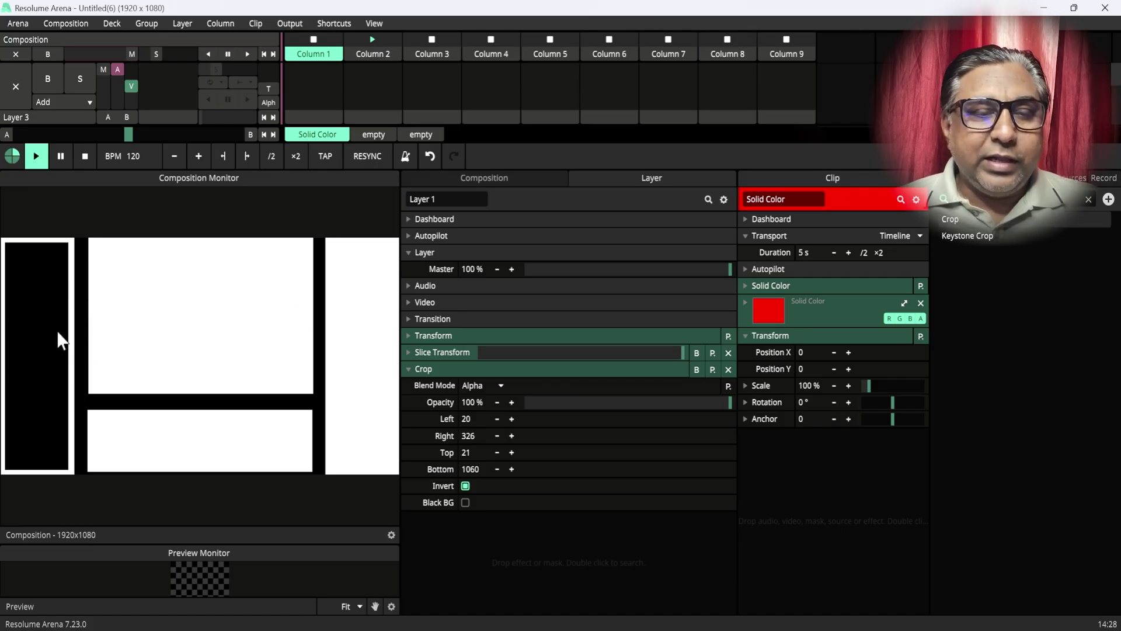
# - Add a second Crop effect below the first one on Layer 1 and turn on its Invert option
pyautogui.click(408, 369)
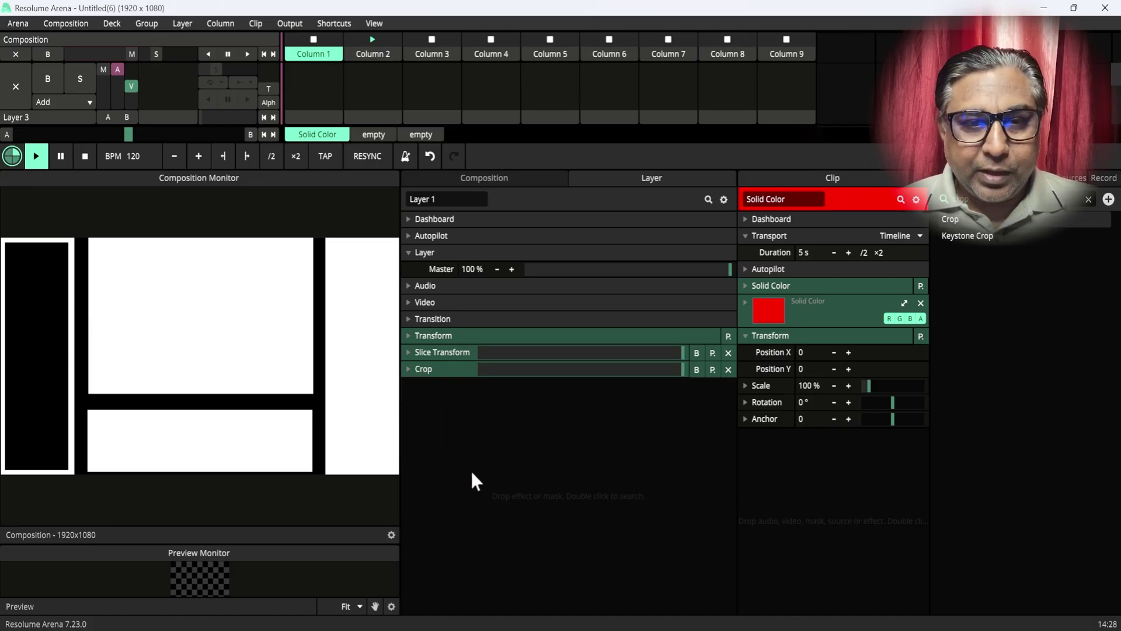
pyautogui.moveTo(950, 219); pyautogui.dragTo(445, 383)
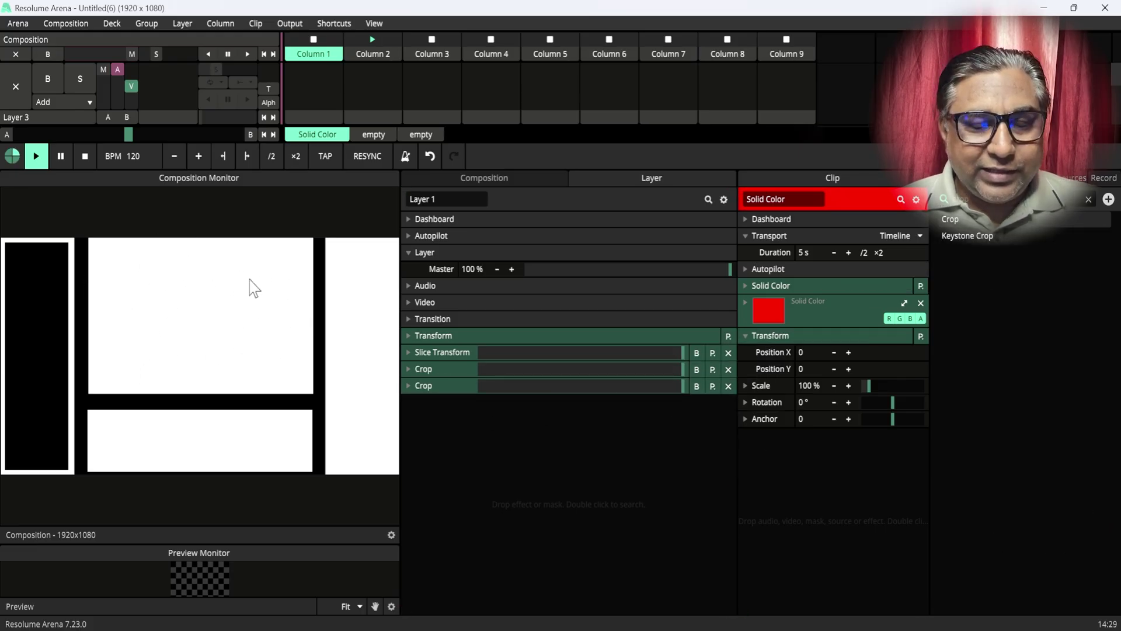
pyautogui.click(408, 387)
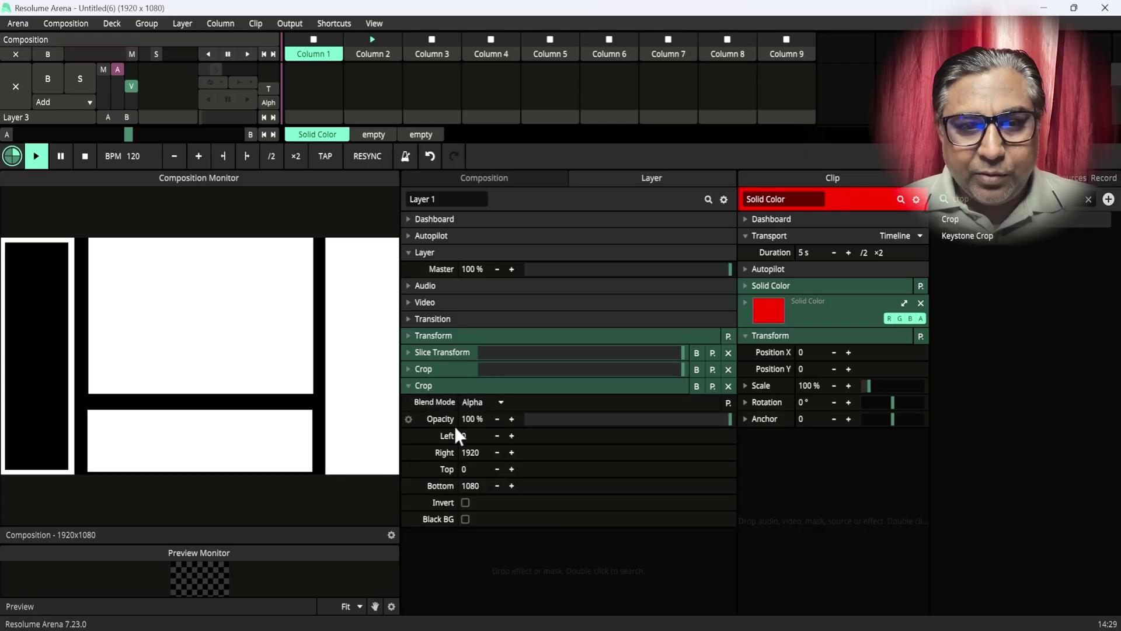
pyautogui.click(466, 503)
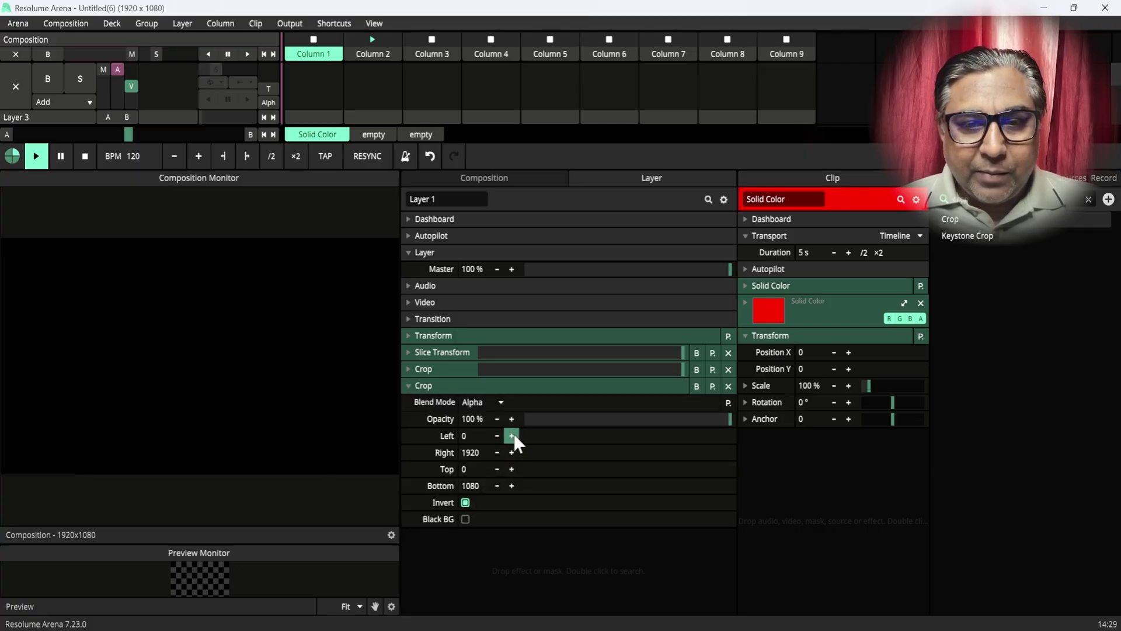
# - Raise the second Crop effect's Left value to 460 to form the upper middle slice's left border
pyautogui.moveTo(513, 436); pyautogui.dragTo(715, 459)
pyautogui.moveTo(868, 475); pyautogui.dragTo(952, 489)
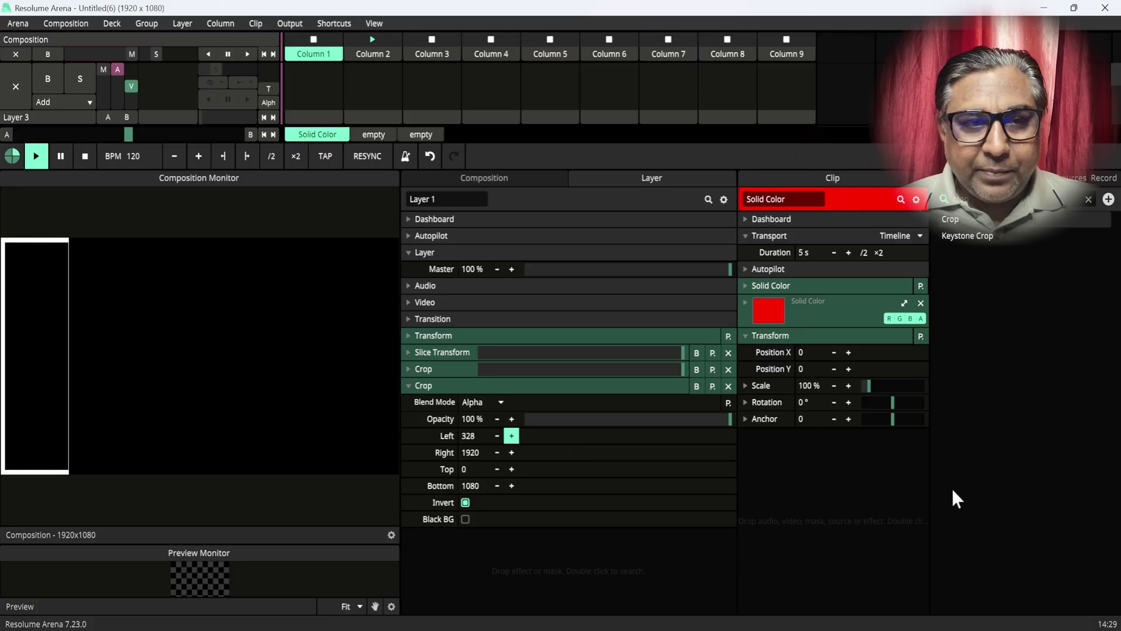
pyautogui.moveTo(516, 434); pyautogui.dragTo(691, 467)
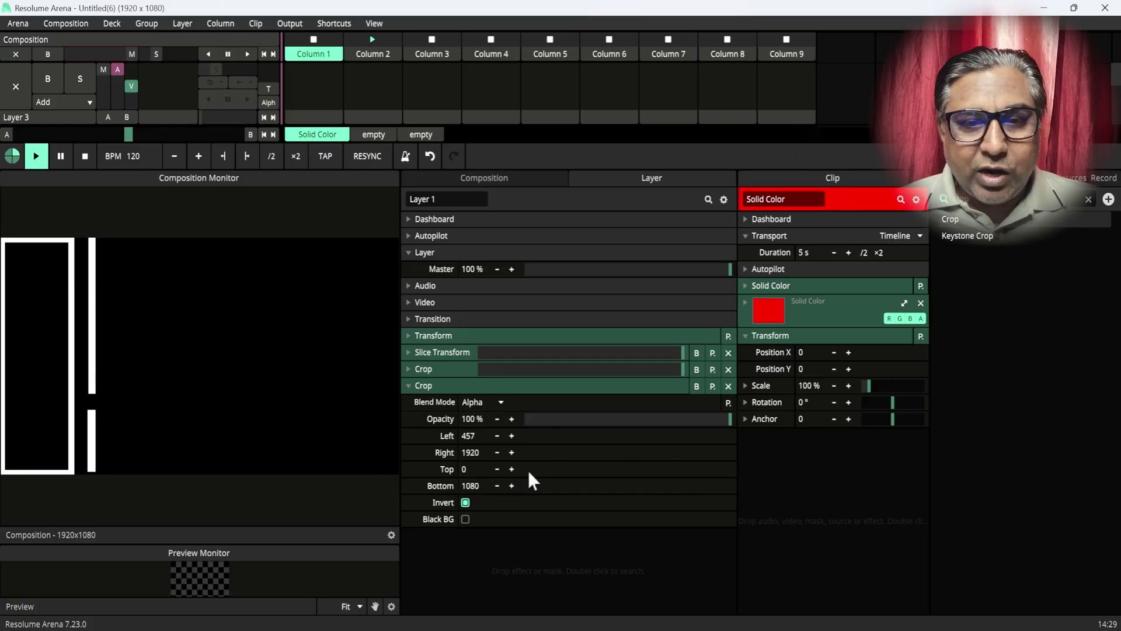
pyautogui.moveTo(514, 436)
pyautogui.mouseDown()
pyautogui.moveTo(667, 453)
pyautogui.moveTo(535, 443)
pyautogui.mouseUp()
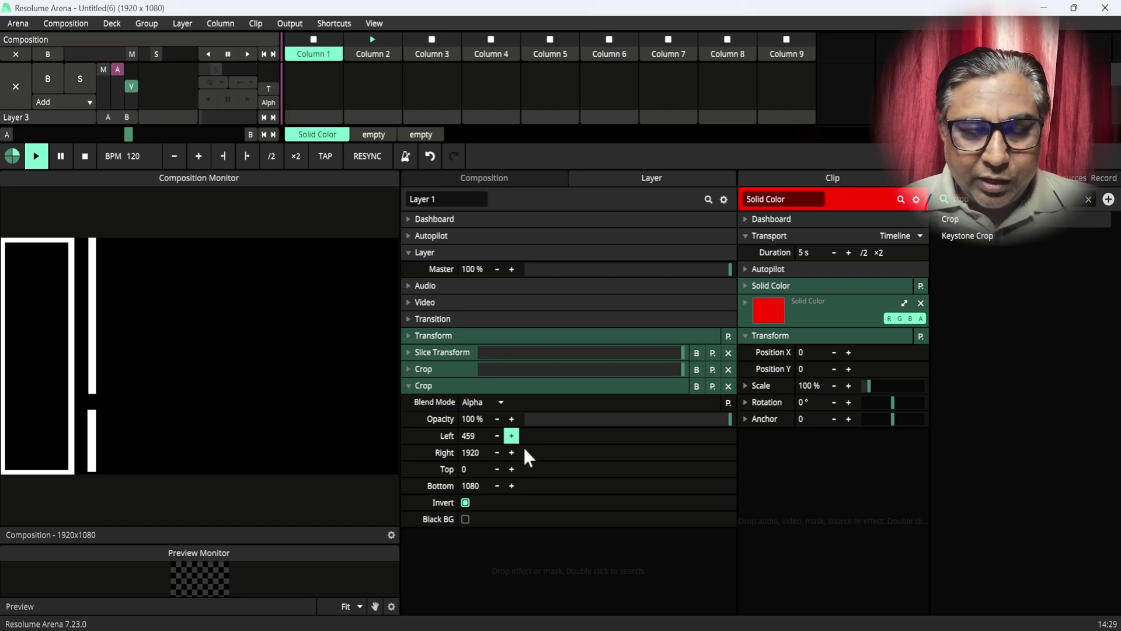
pyautogui.click(513, 453)
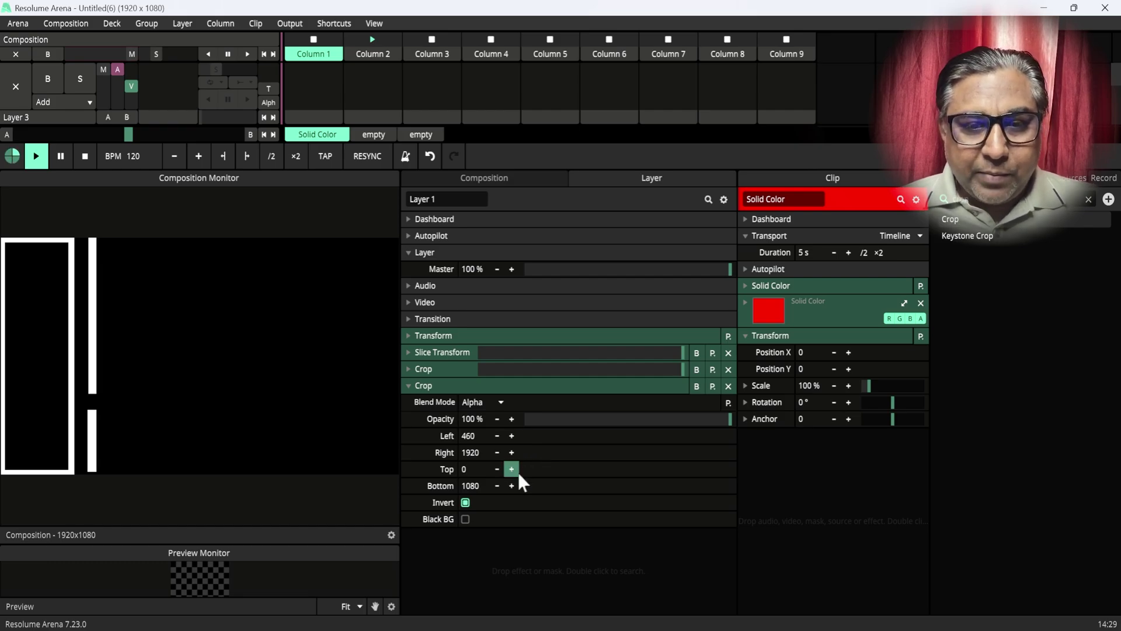
# - Frame the upper middle slice by setting the second Crop effect's Top to 31, Bottom to 671 and Right to 1465, and collapse the effect
pyautogui.moveTo(530, 474); pyautogui.dragTo(4, 450)
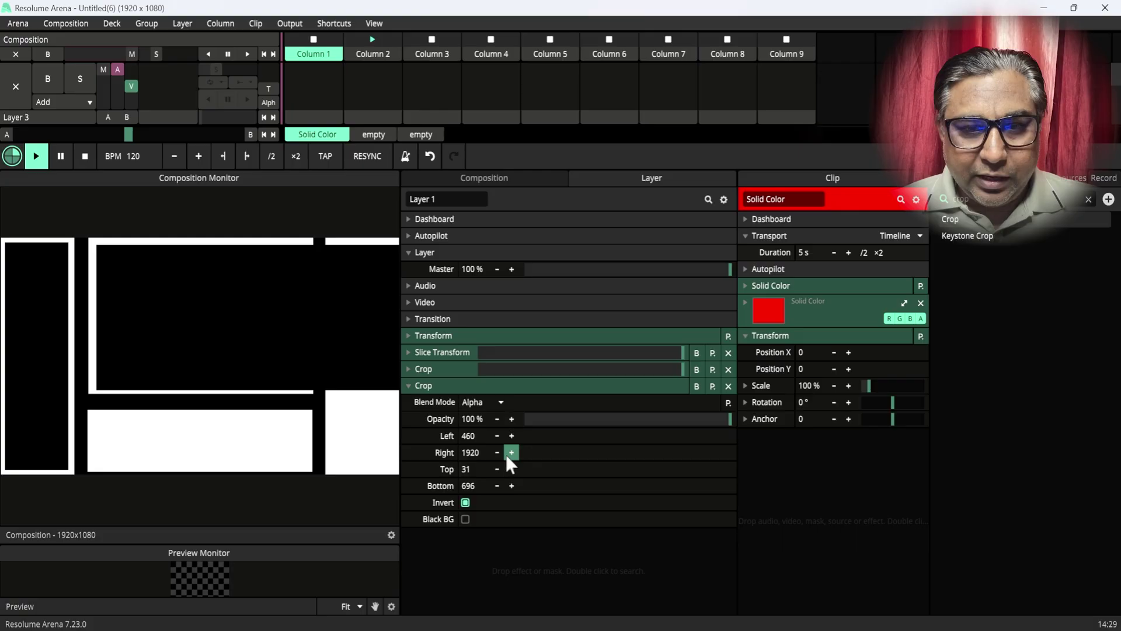
pyautogui.moveTo(513, 485); pyautogui.dragTo(474, 483)
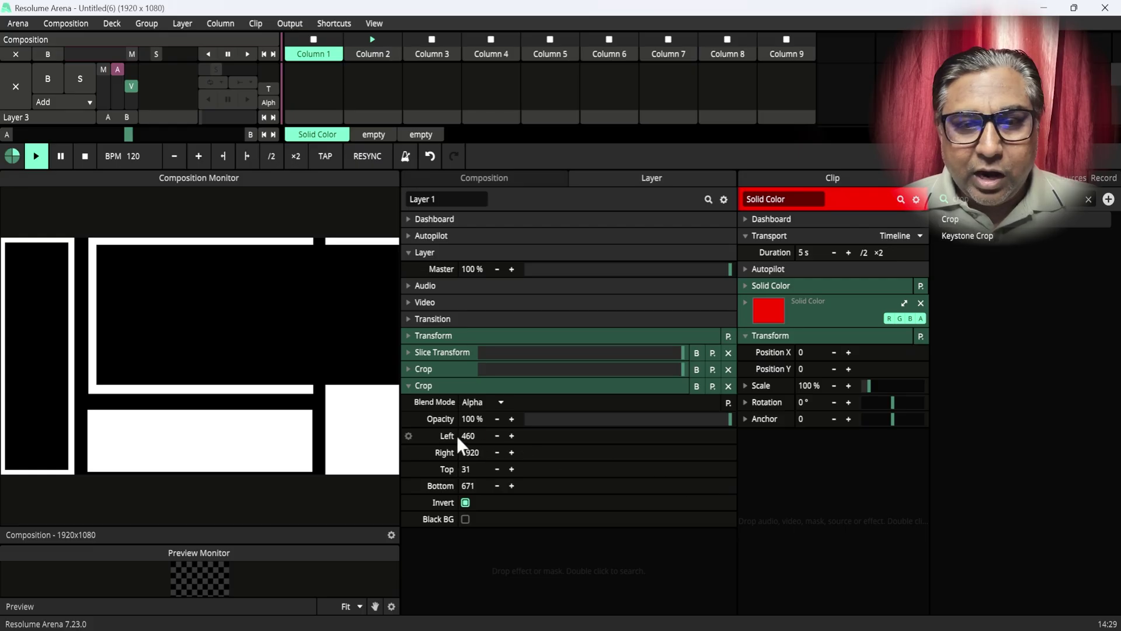
pyautogui.moveTo(495, 465); pyautogui.dragTo(228, 467)
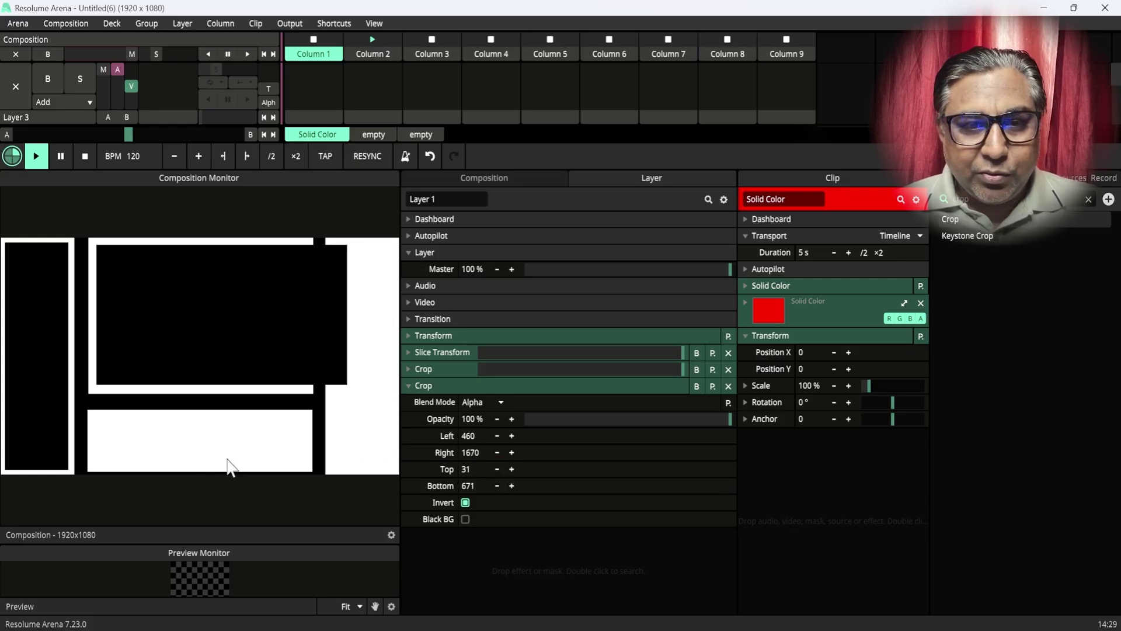
pyautogui.moveTo(497, 453); pyautogui.dragTo(309, 435)
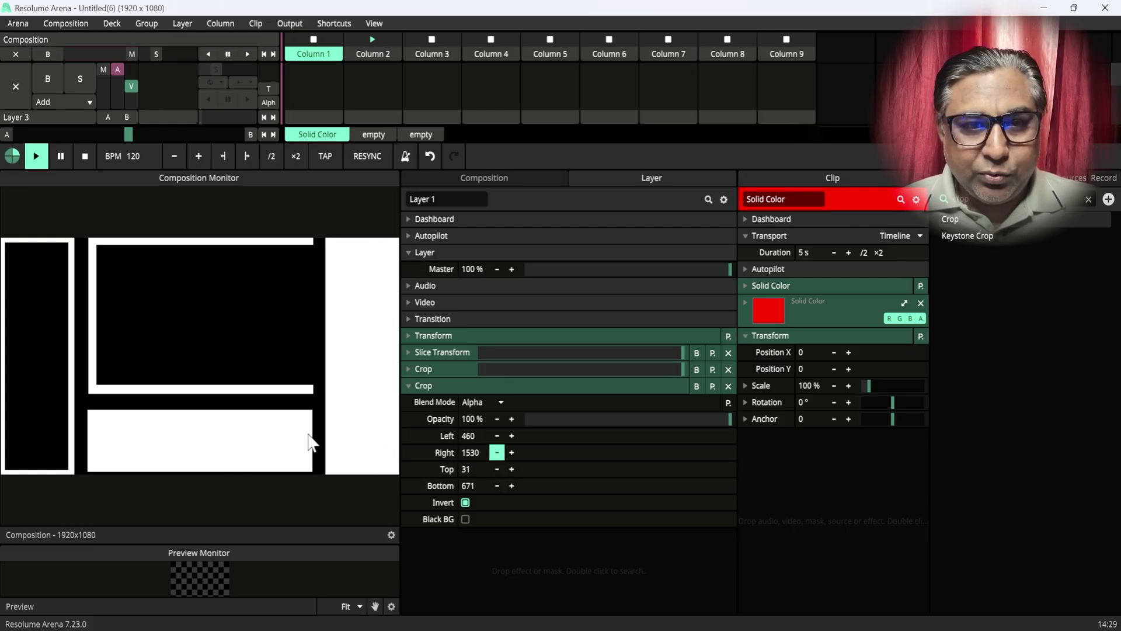
pyautogui.moveTo(241, 443); pyautogui.dragTo(226, 441)
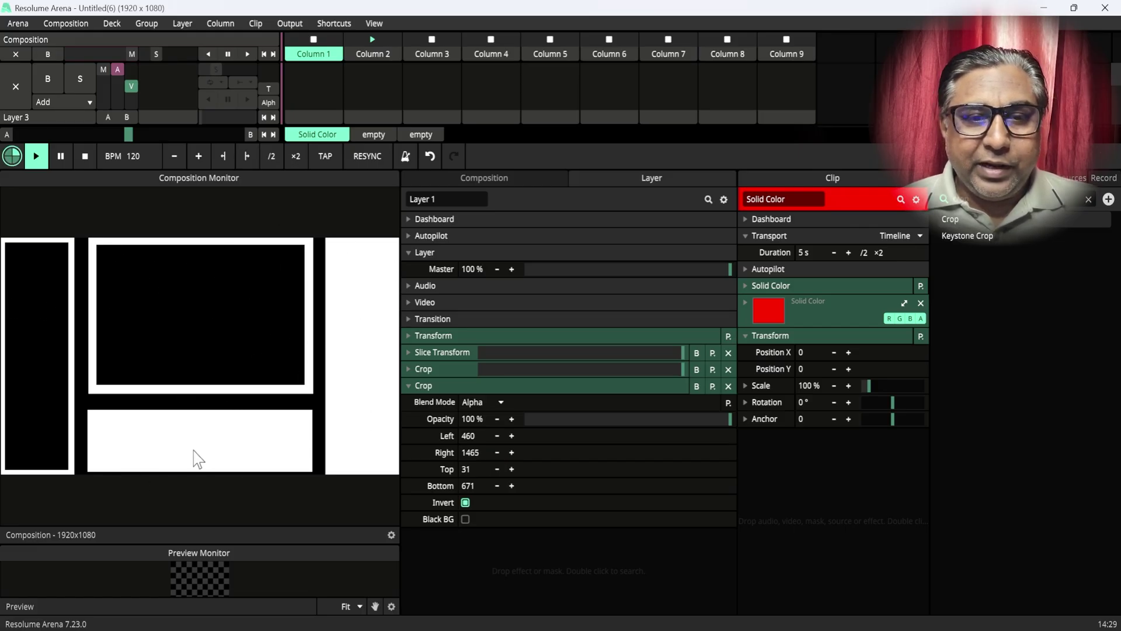
pyautogui.click(408, 385)
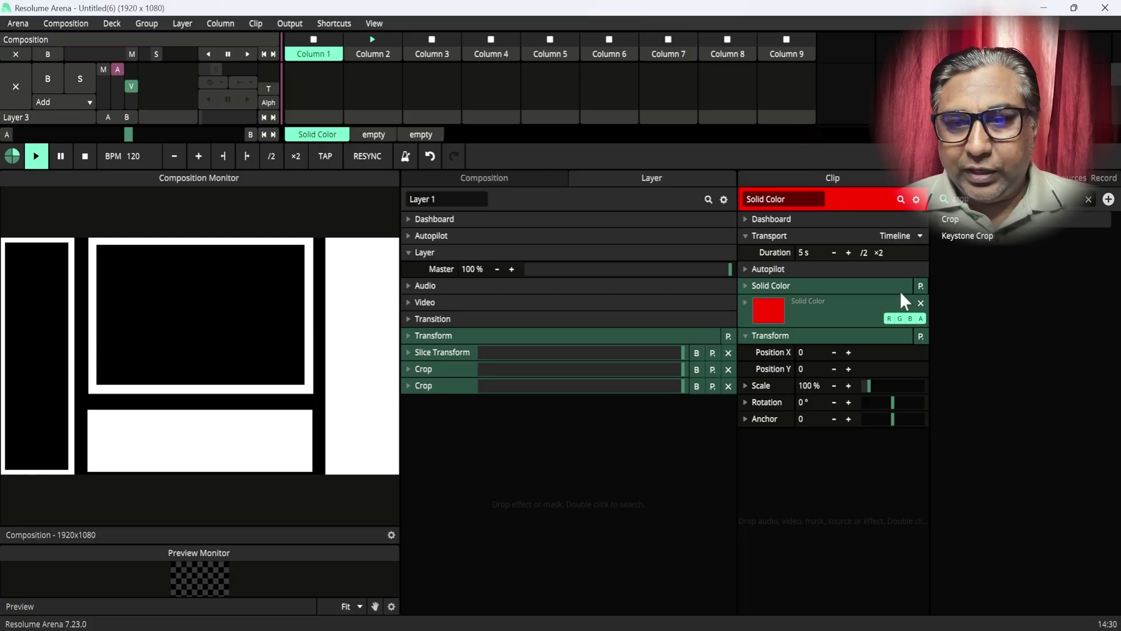
# - Add a third Crop effect below the existing two on Layer 1 and turn on its Invert option
pyautogui.moveTo(950, 219); pyautogui.dragTo(446, 415)
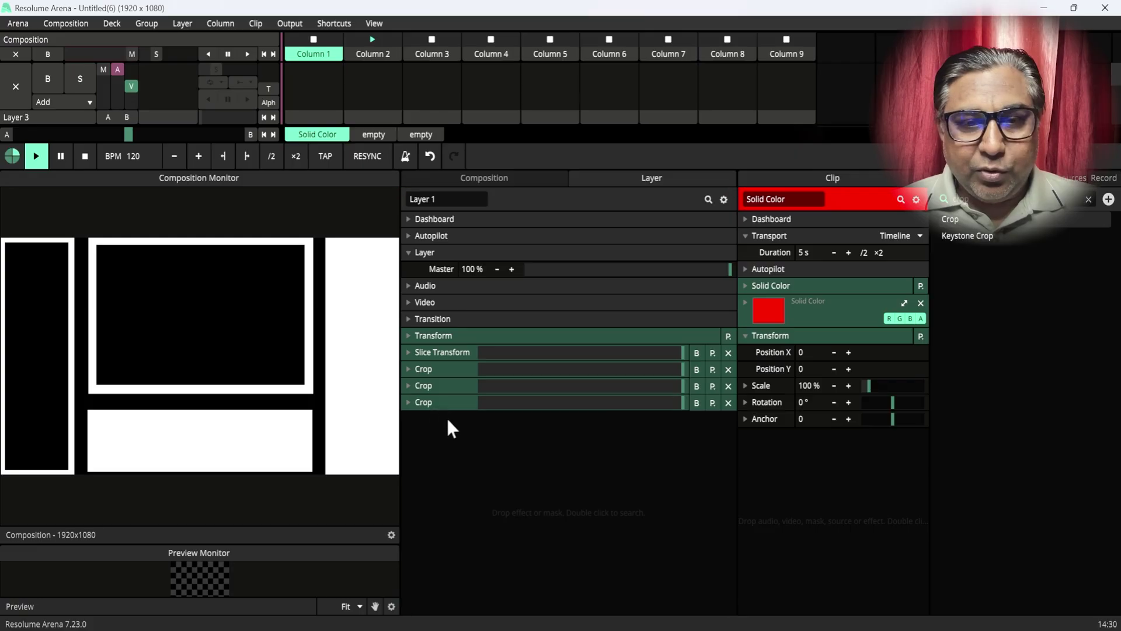
pyautogui.click(407, 403)
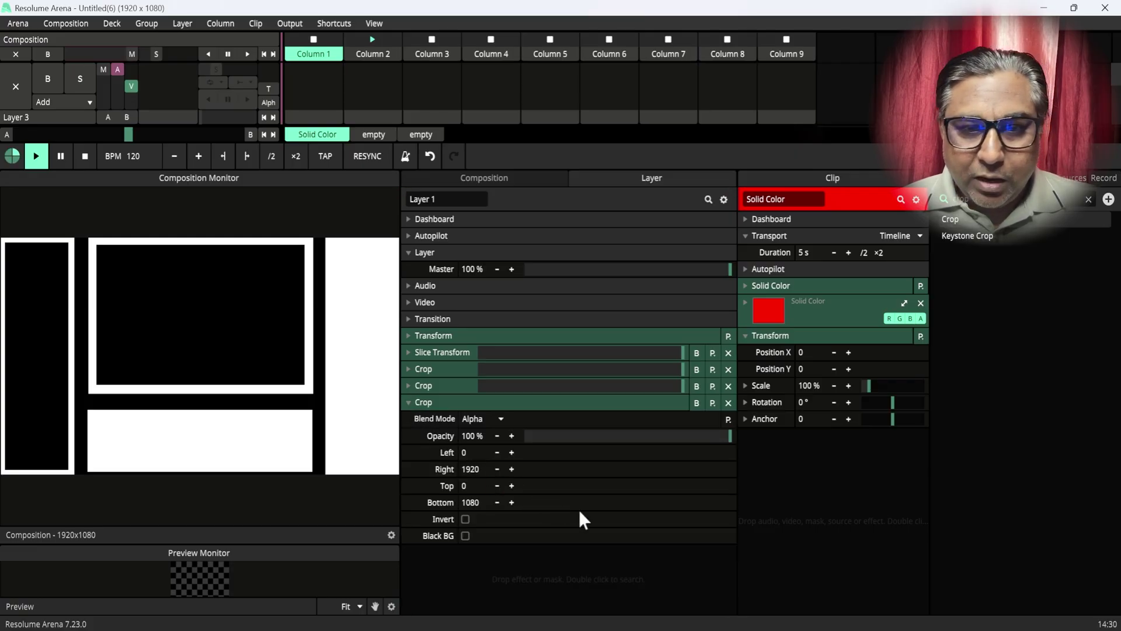
pyautogui.click(465, 519)
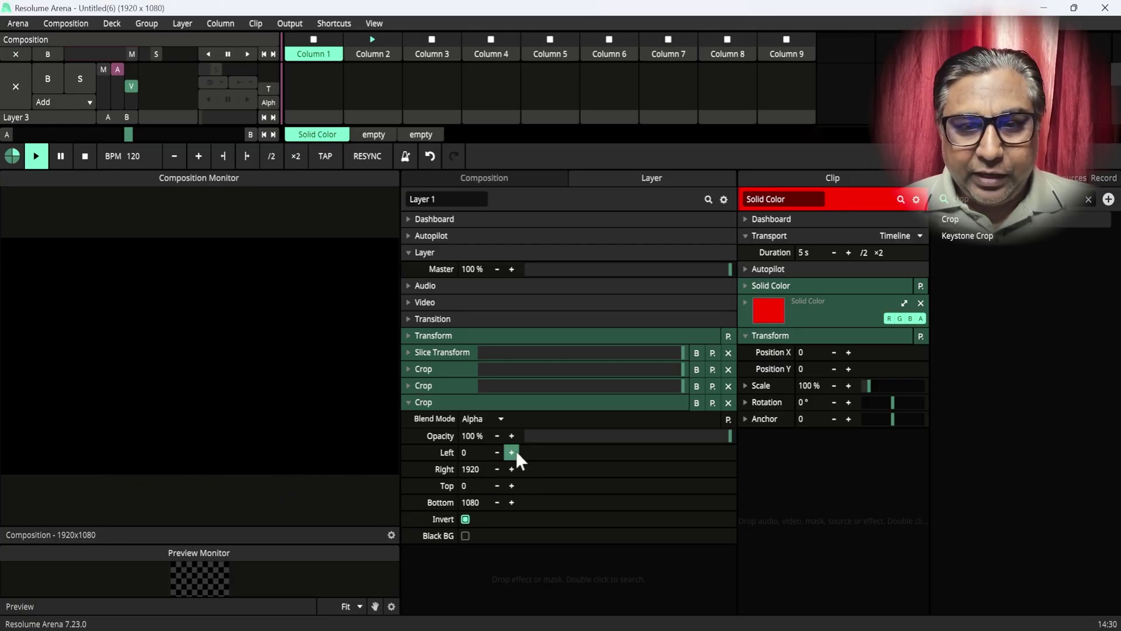
# - Form the lower middle slice's side borders by setting the third Crop effect's Left to 454 and Right to 1462
pyautogui.moveTo(516, 450); pyautogui.dragTo(853, 480)
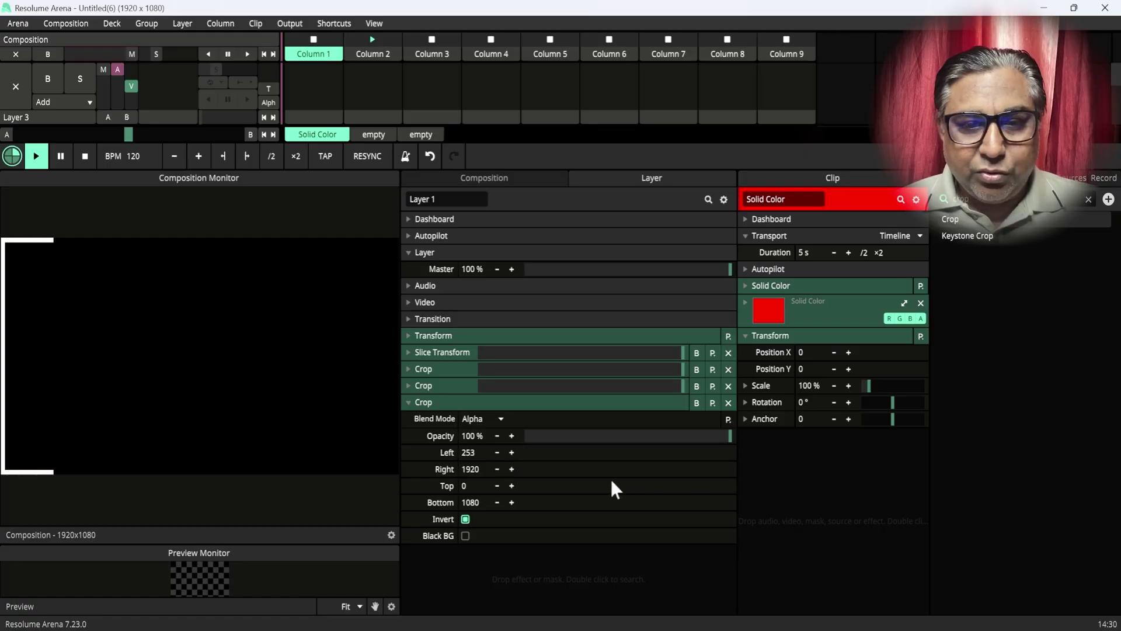
pyautogui.moveTo(516, 451); pyautogui.dragTo(776, 491)
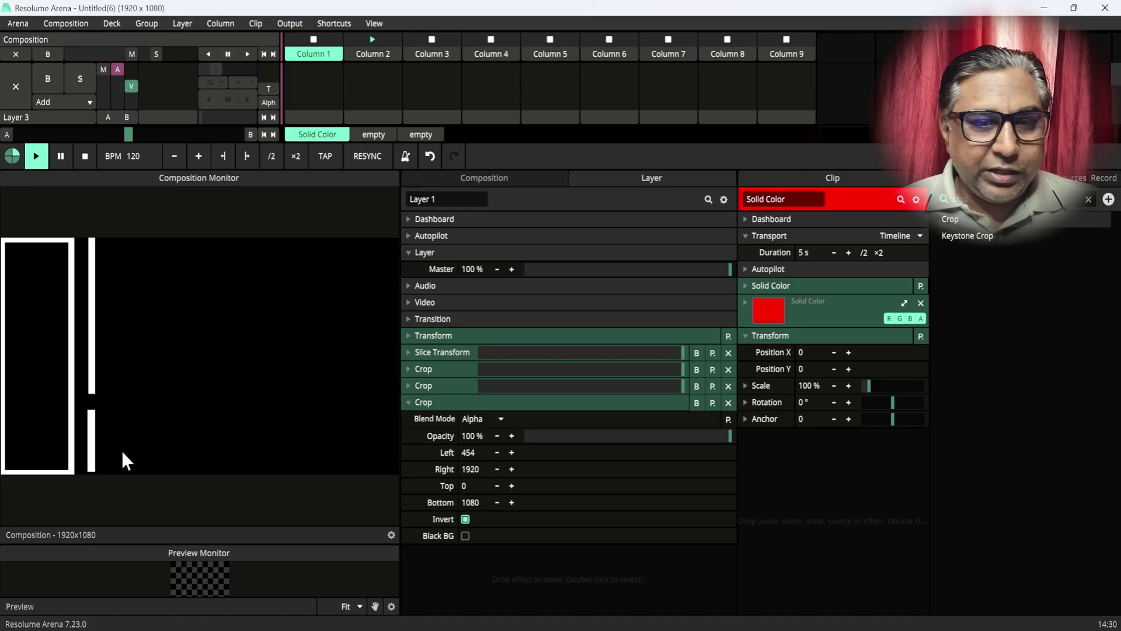
pyautogui.moveTo(514, 470); pyautogui.dragTo(135, 448)
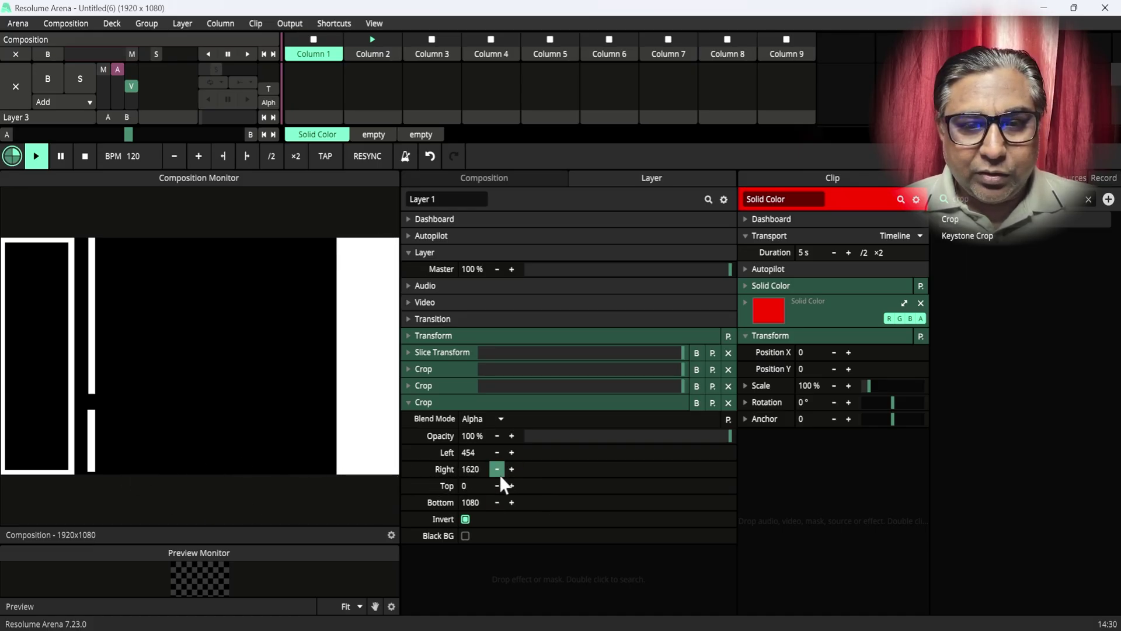
pyautogui.moveTo(512, 476); pyautogui.dragTo(302, 467)
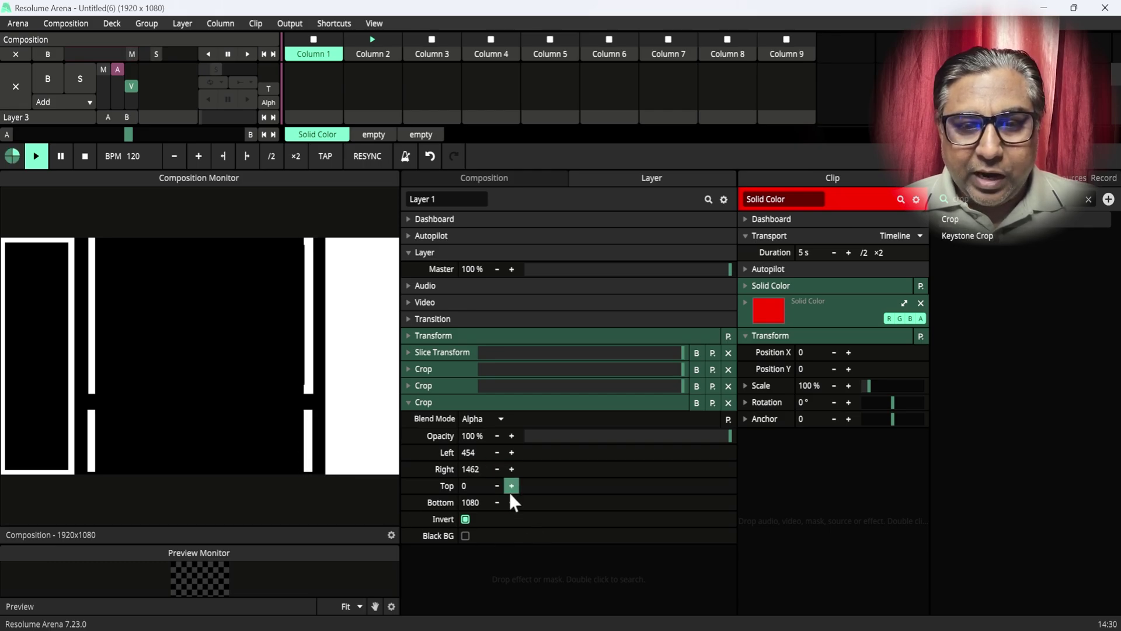
# - Complete the lower middle slice's border by setting the third Crop effect's Top to 826 and Bottom to 1025, and collapse the effect
pyautogui.moveTo(512, 487); pyautogui.dragTo(572, 499)
pyautogui.moveTo(730, 509); pyautogui.dragTo(976, 546)
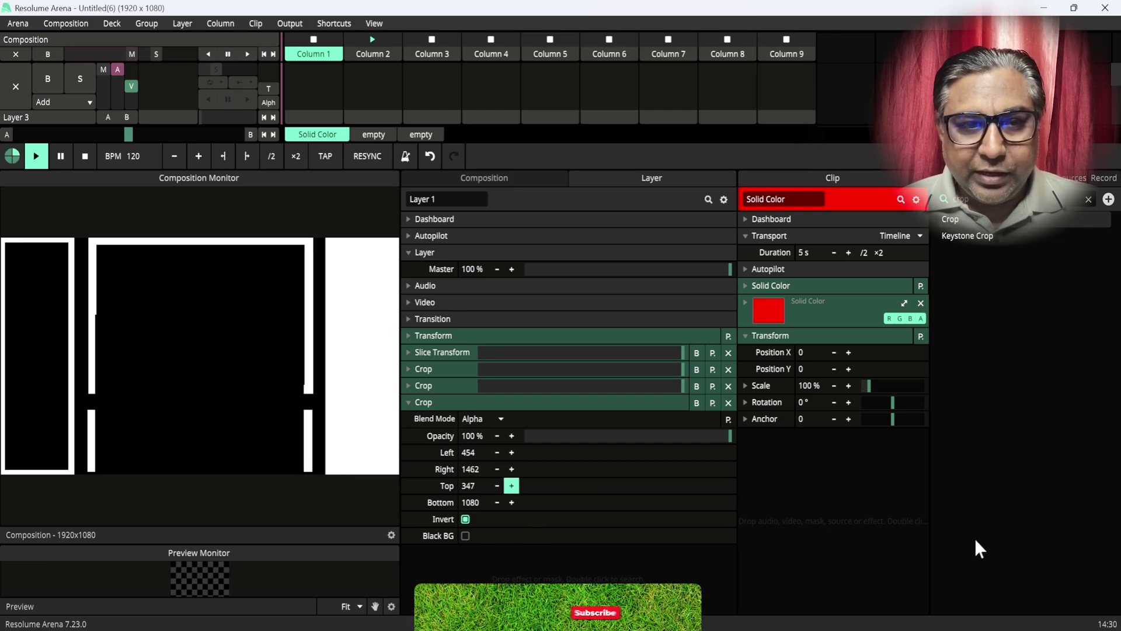
pyautogui.moveTo(514, 486); pyautogui.dragTo(1008, 541)
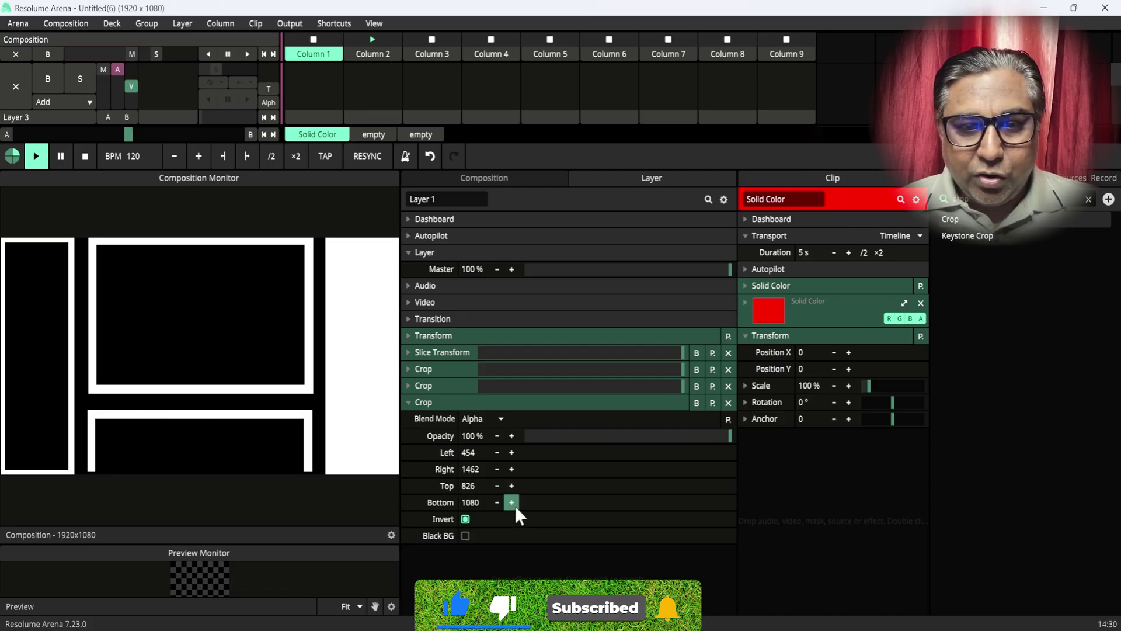
pyautogui.moveTo(514, 506); pyautogui.dragTo(435, 495)
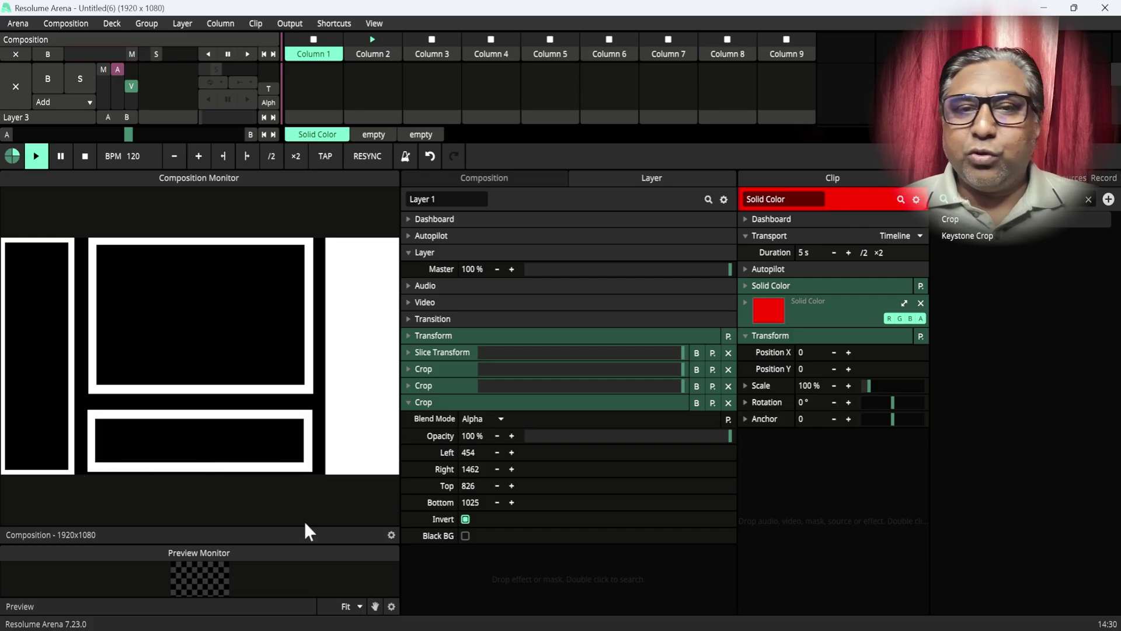
pyautogui.click(407, 401)
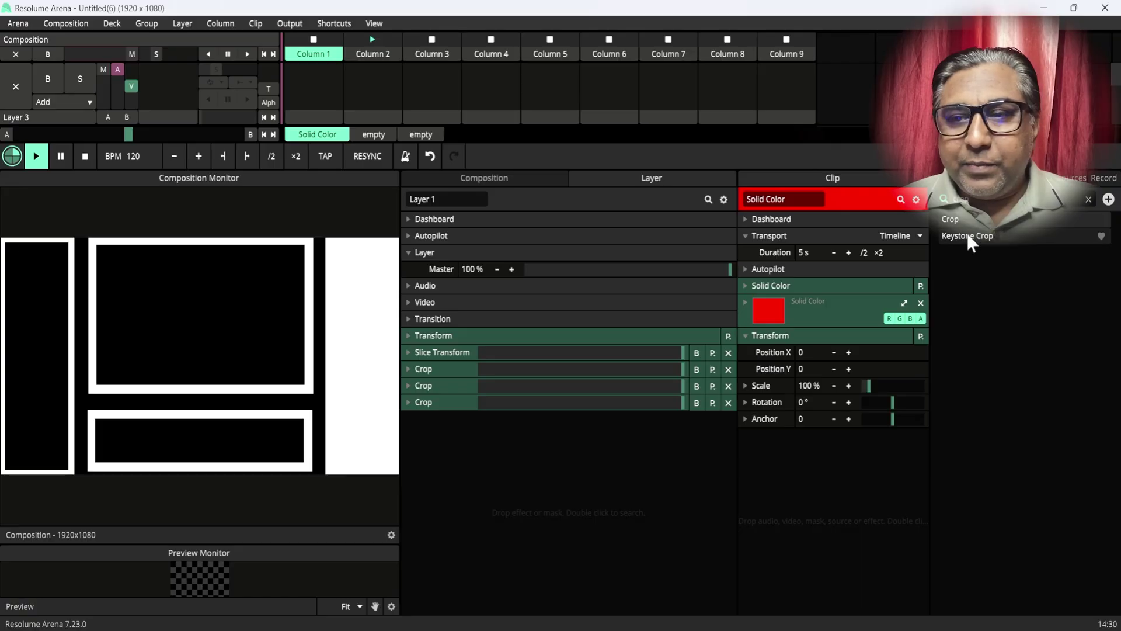
# - Add a fourth Crop effect at the end of Layer 1's effect chain and turn on its Invert option
pyautogui.moveTo(955, 220); pyautogui.dragTo(478, 418)
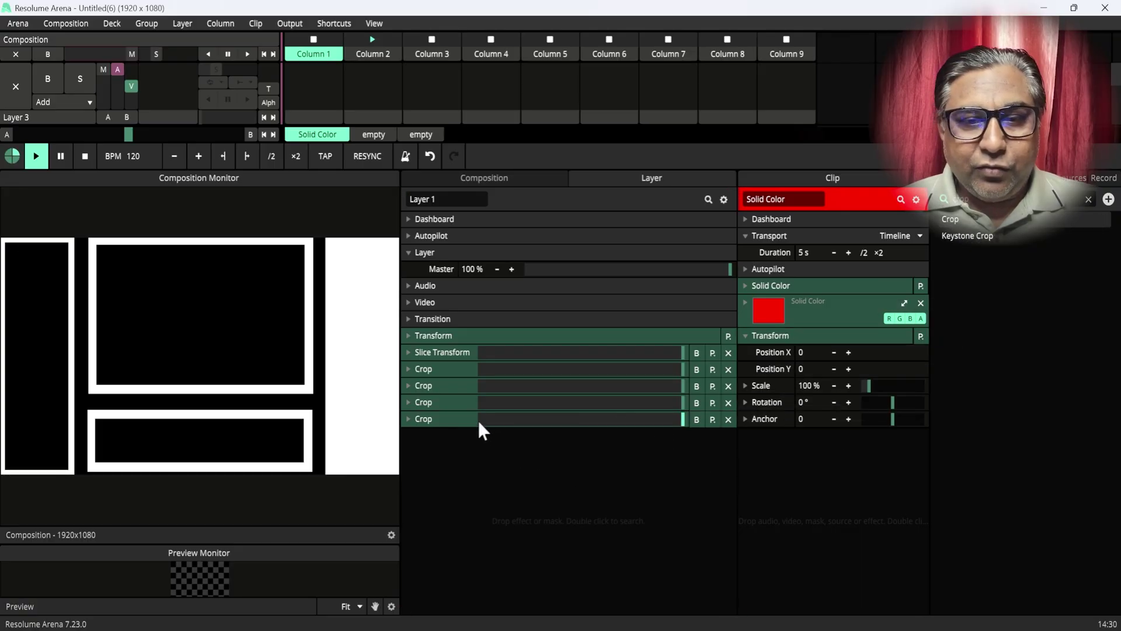
pyautogui.click(410, 418)
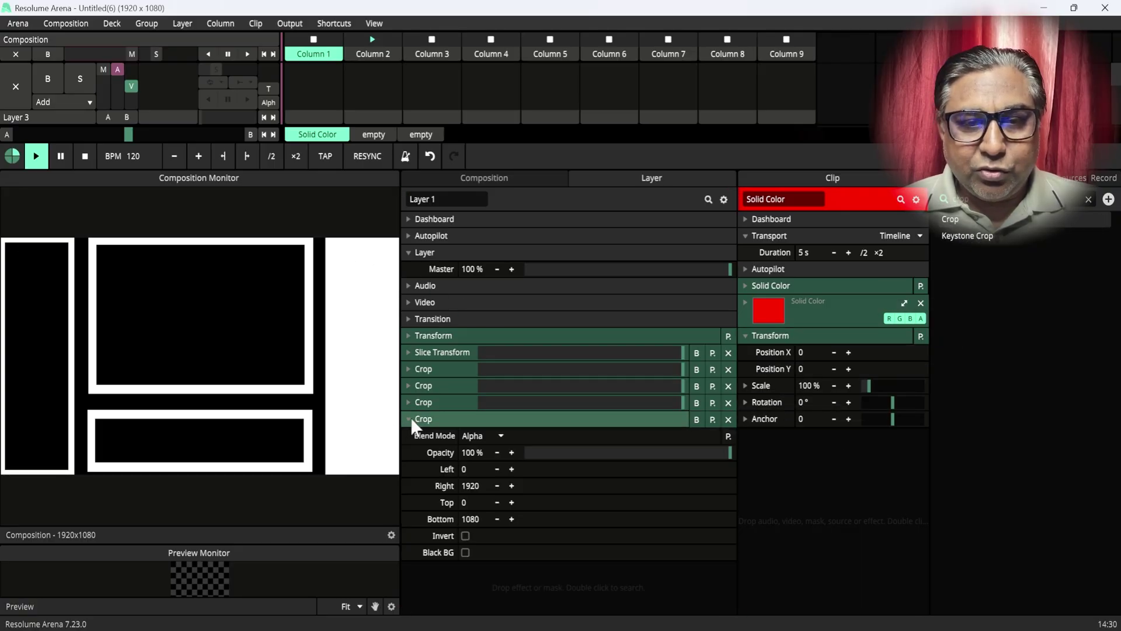
pyautogui.click(466, 536)
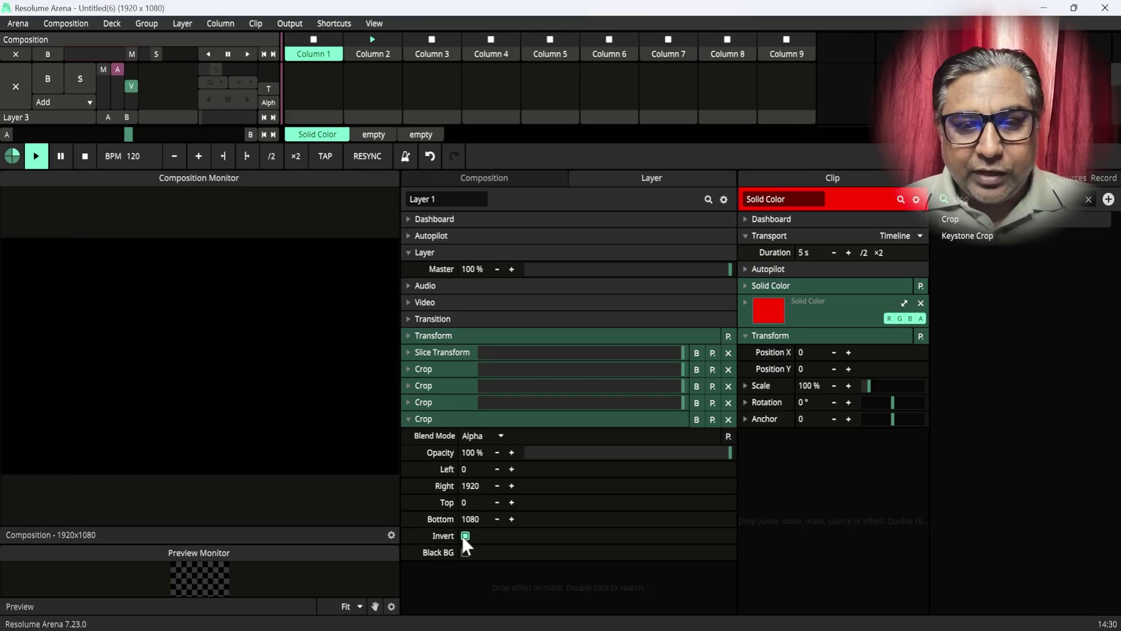
# - Frame the rightmost slice with the fourth Crop effect's Left at 1593, Right 1895, Top 23 and Bottom 1051, and collapse the effect
pyautogui.moveTo(511, 469); pyautogui.dragTo(1048, 480)
pyautogui.moveTo(513, 468); pyautogui.dragTo(891, 489)
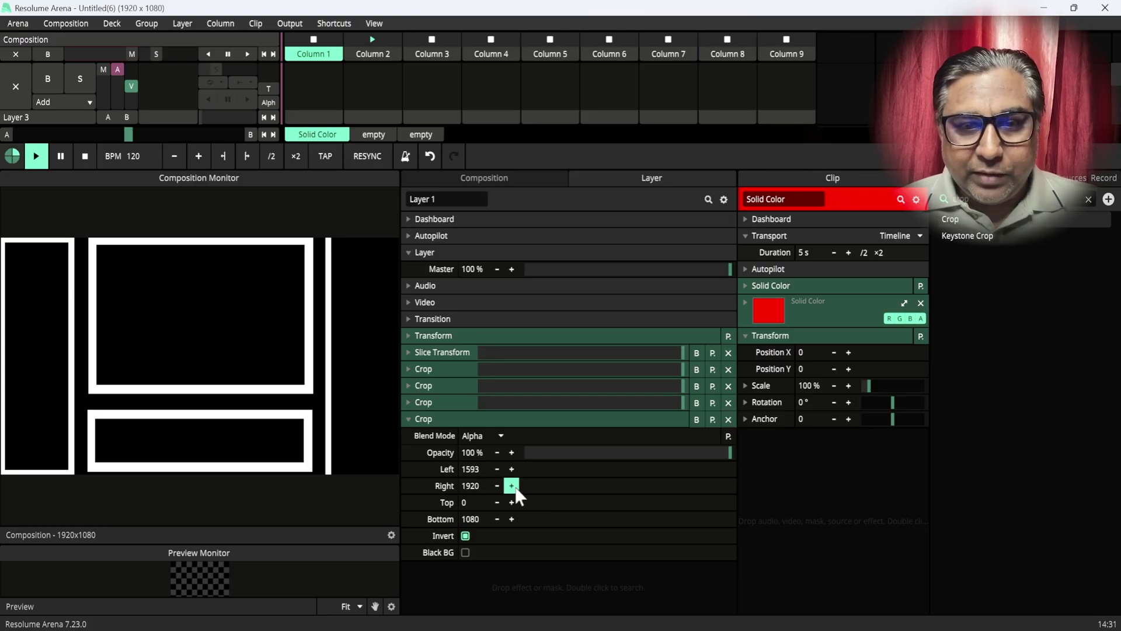
pyautogui.moveTo(555, 493); pyautogui.dragTo(493, 488)
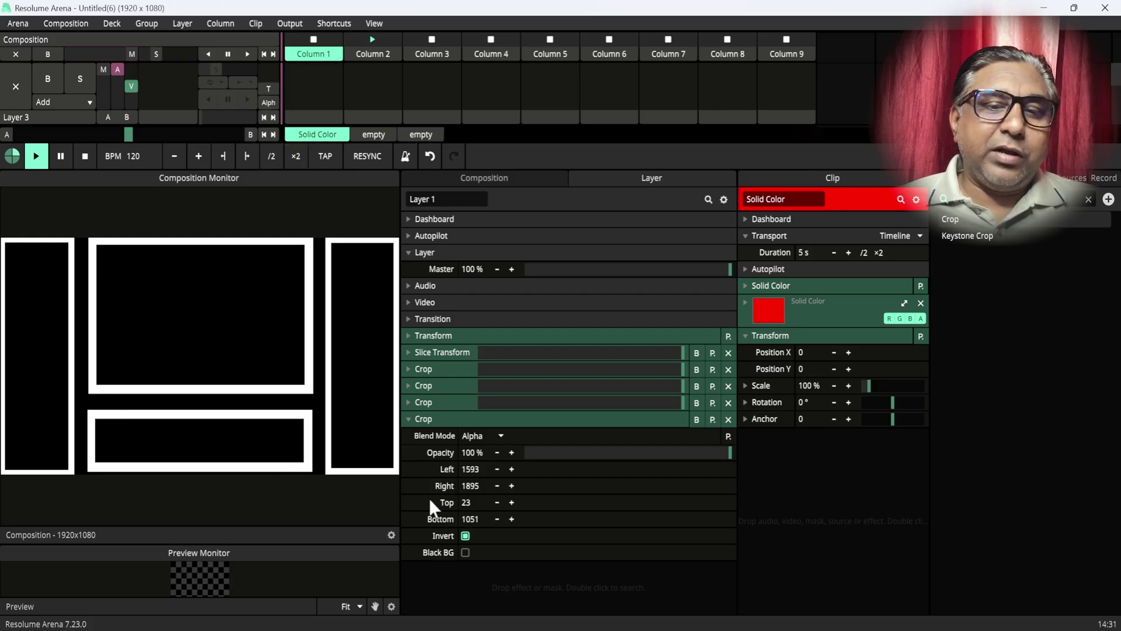
pyautogui.click(409, 419)
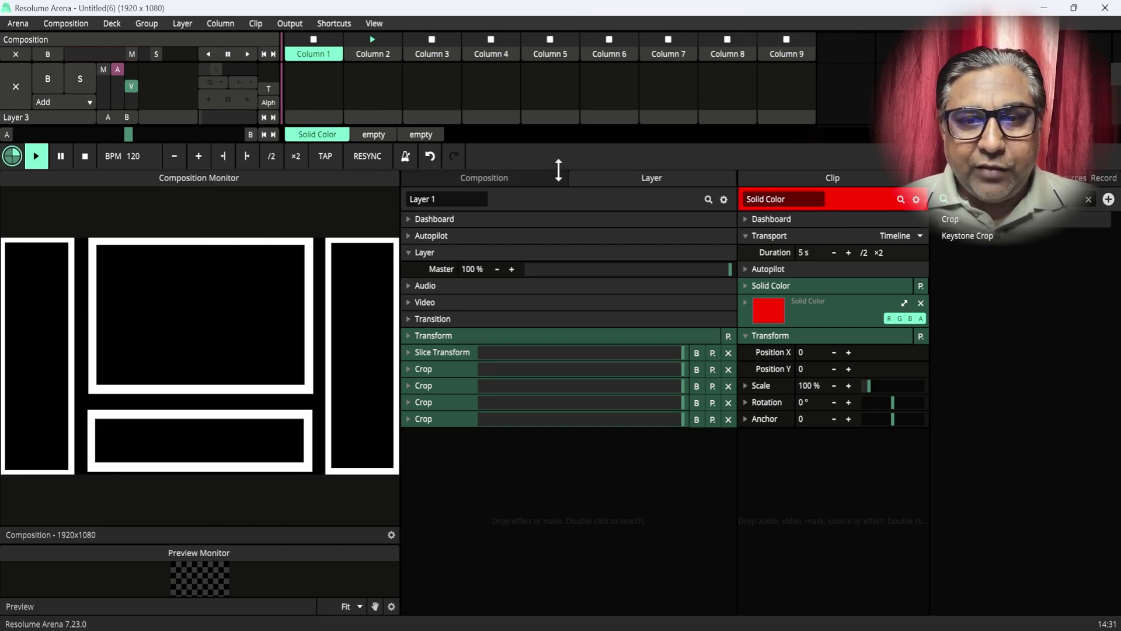
# - Place the Metal.jpg image in Layer 1's Column 4 slot and trigger it as the playing clip
pyautogui.moveTo(558, 170); pyautogui.dragTo(548, 295)
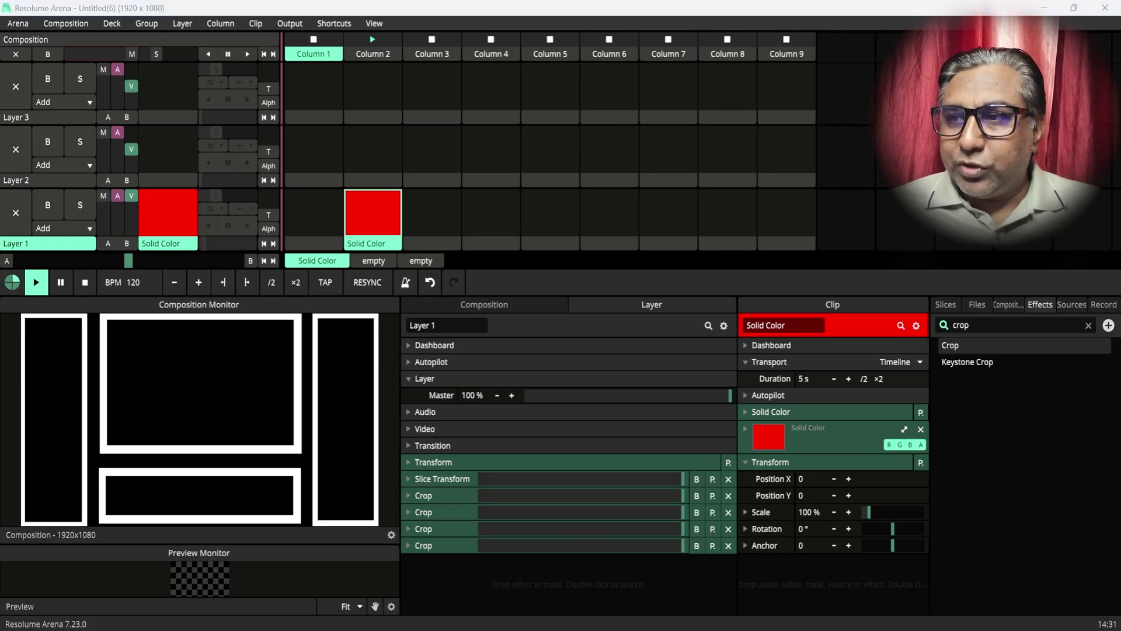
pyautogui.moveTo(526, 291); pyautogui.dragTo(480, 205)
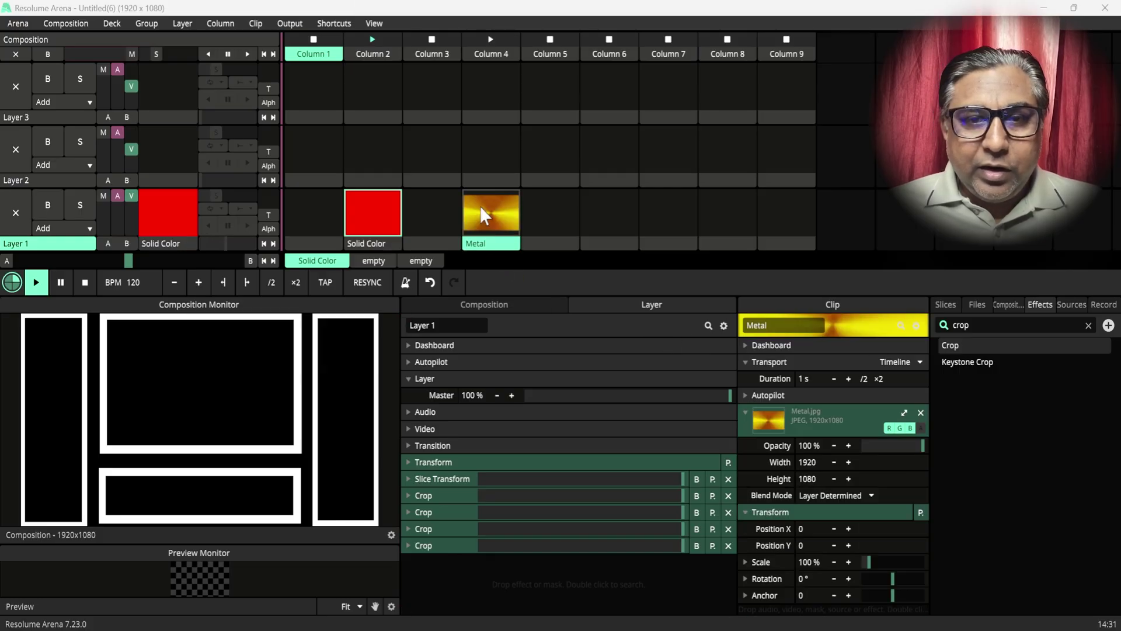
pyautogui.click(492, 209)
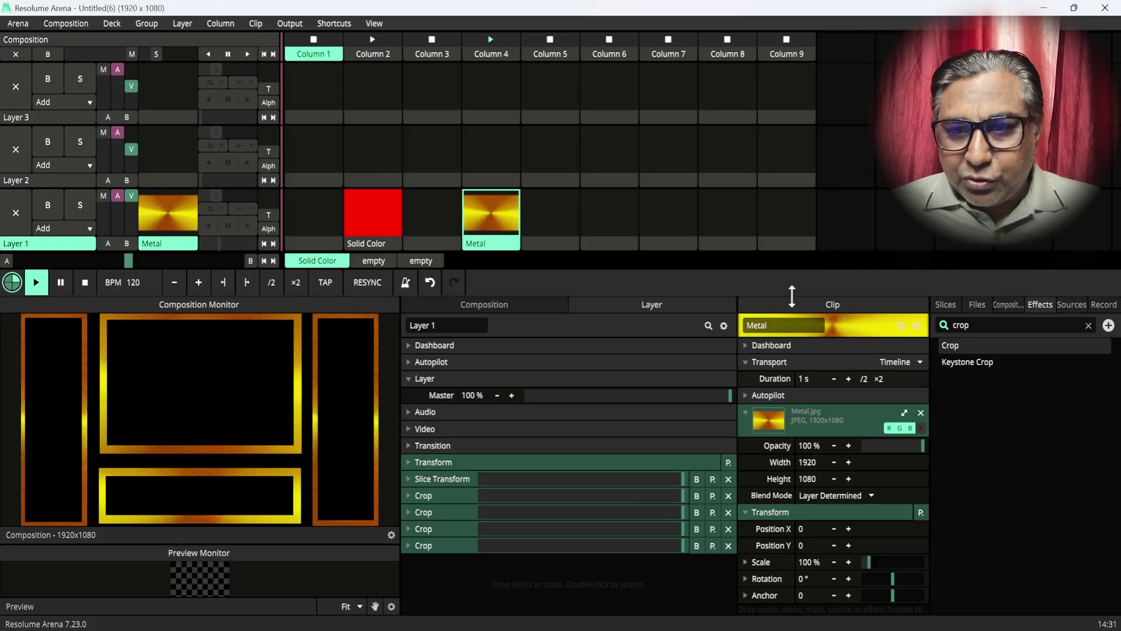
# - Enlarge the Metal clip by raising its Transform Scale to about 512.82 %
pyautogui.moveTo(792, 295); pyautogui.dragTo(788, 231)
pyautogui.scroll(-1, 1114, 78)
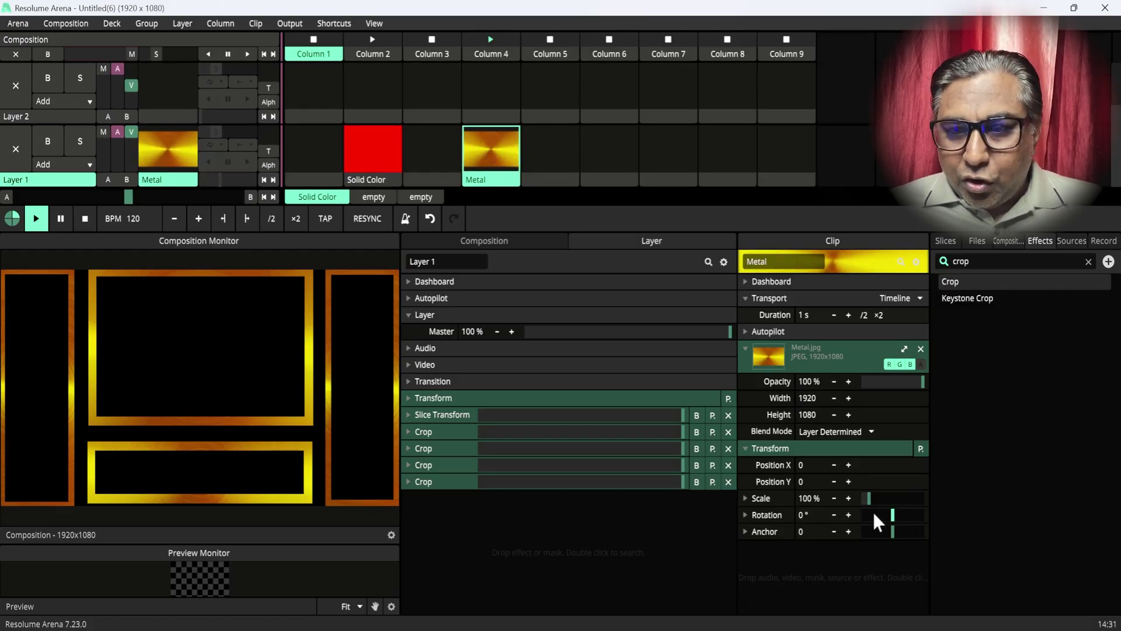
pyautogui.moveTo(870, 502); pyautogui.dragTo(894, 497)
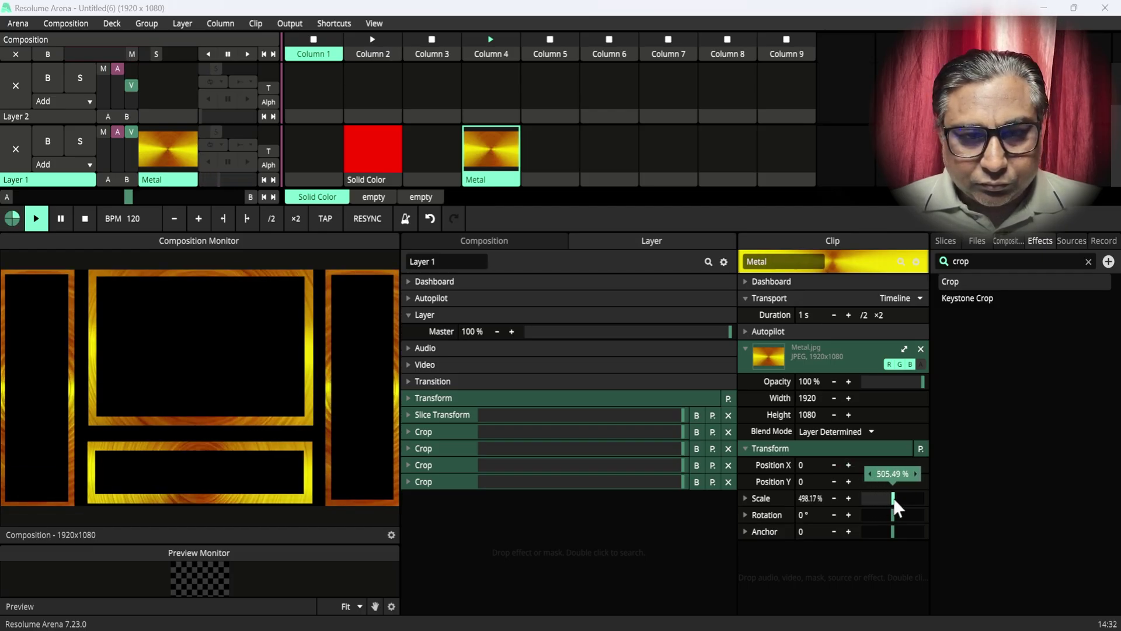
# - Animate the Metal clip's Rotation Z with Timeline mode and raise the animation speed to 3.38
pyautogui.click(746, 514)
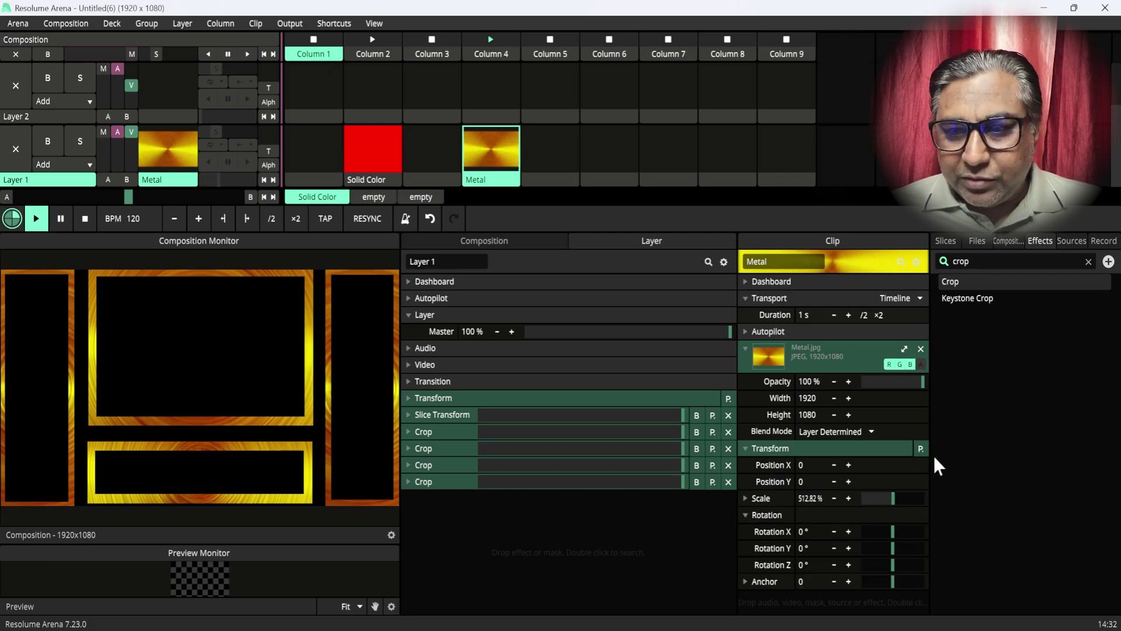
pyautogui.moveTo(865, 232); pyautogui.dragTo(864, 171)
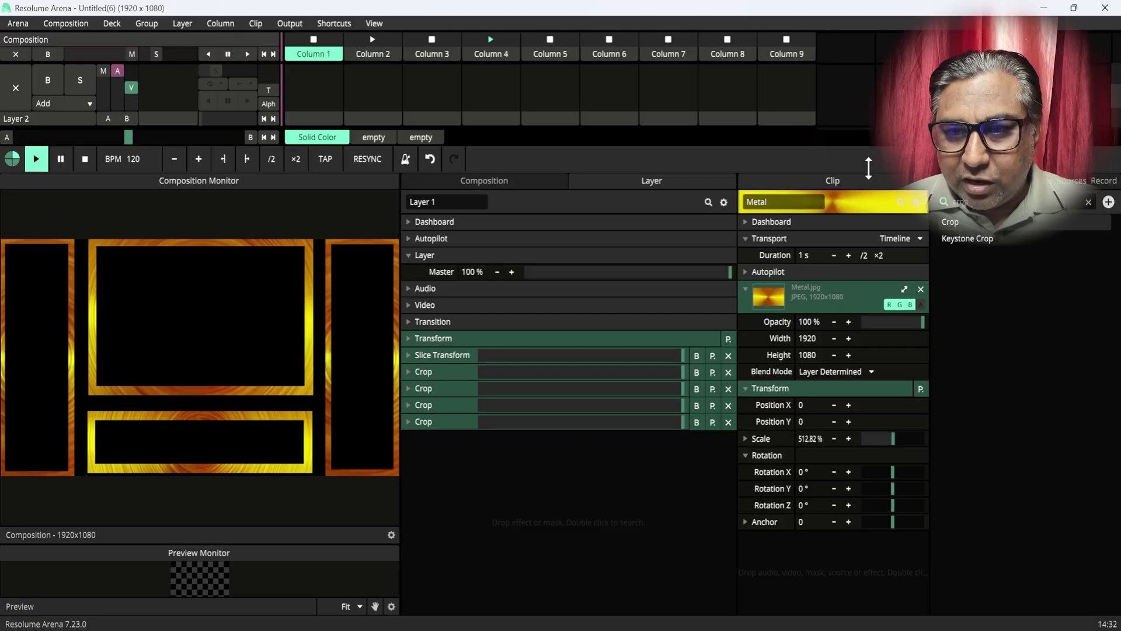
pyautogui.click(747, 507)
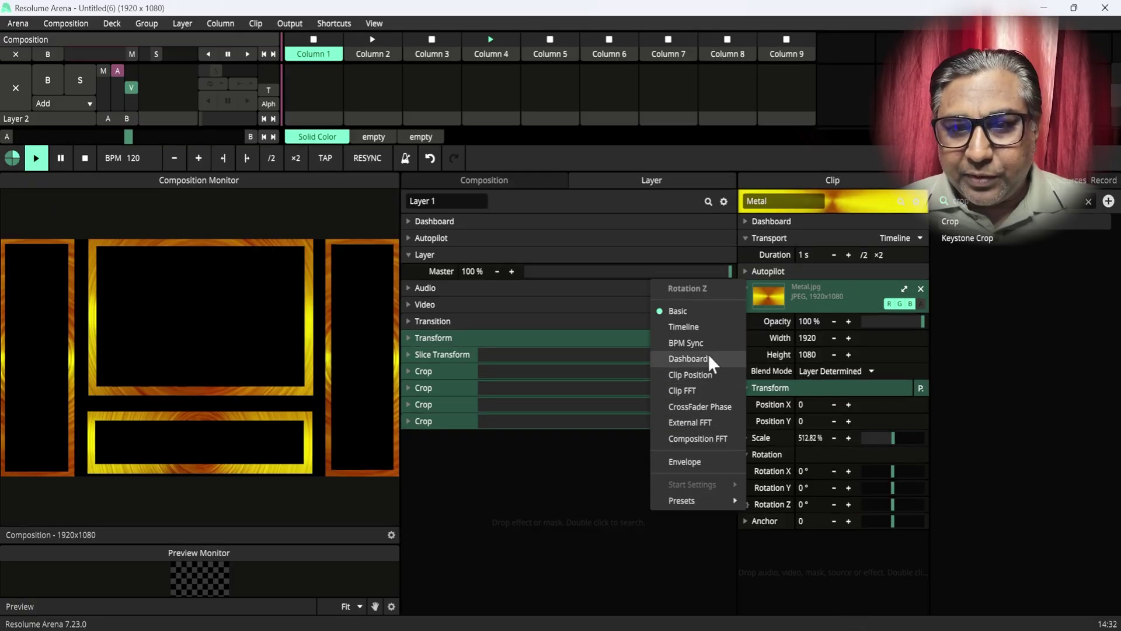
pyautogui.click(699, 327)
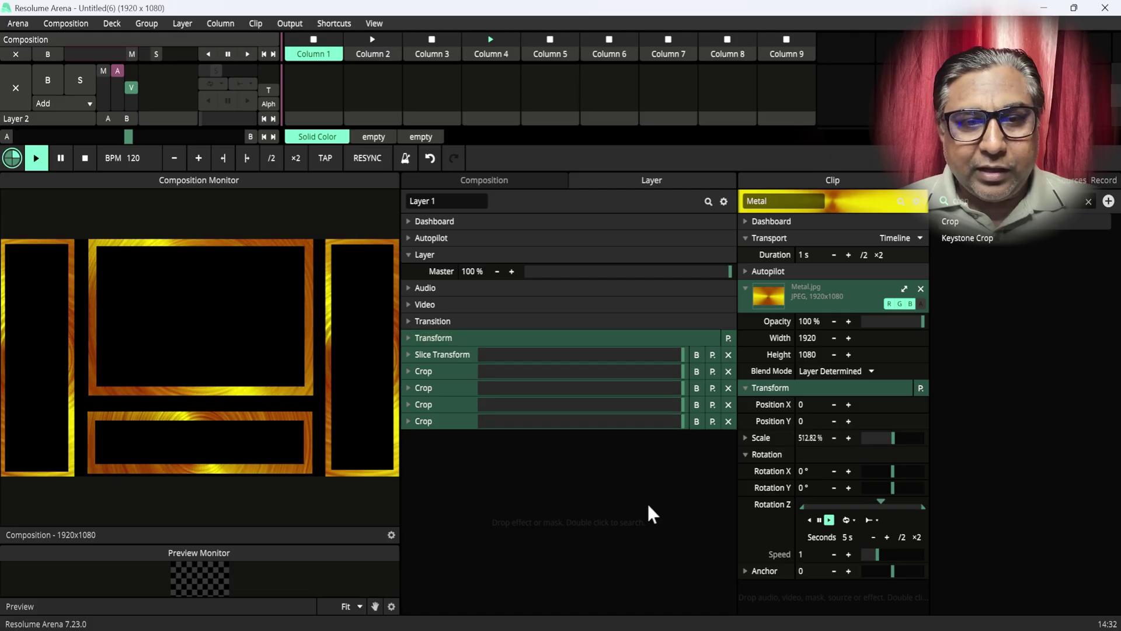
pyautogui.moveTo(883, 559); pyautogui.dragTo(896, 559)
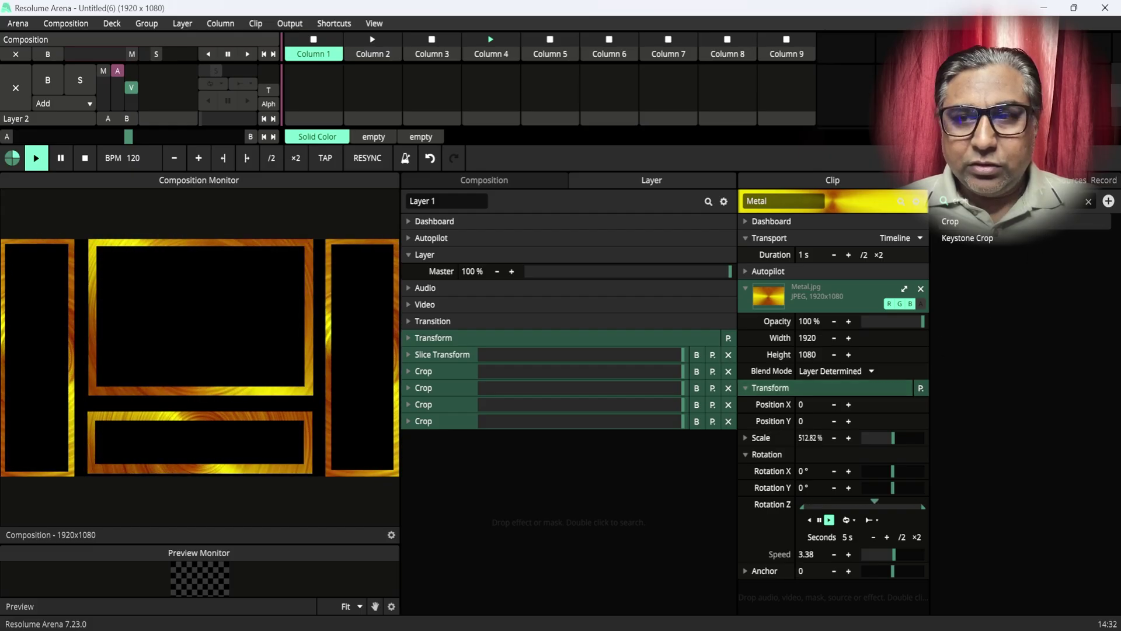
# - Search the effects for "blur" and add the Blur effect above Slice Transform on Layer 1
pyautogui.click(1089, 200)
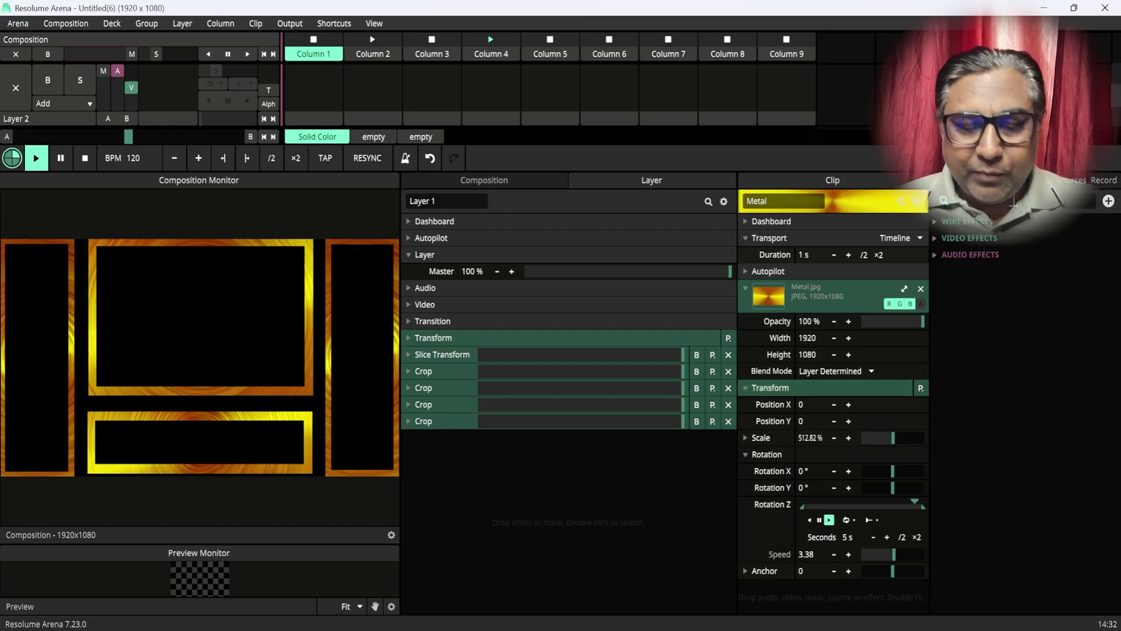
pyautogui.write('blur')
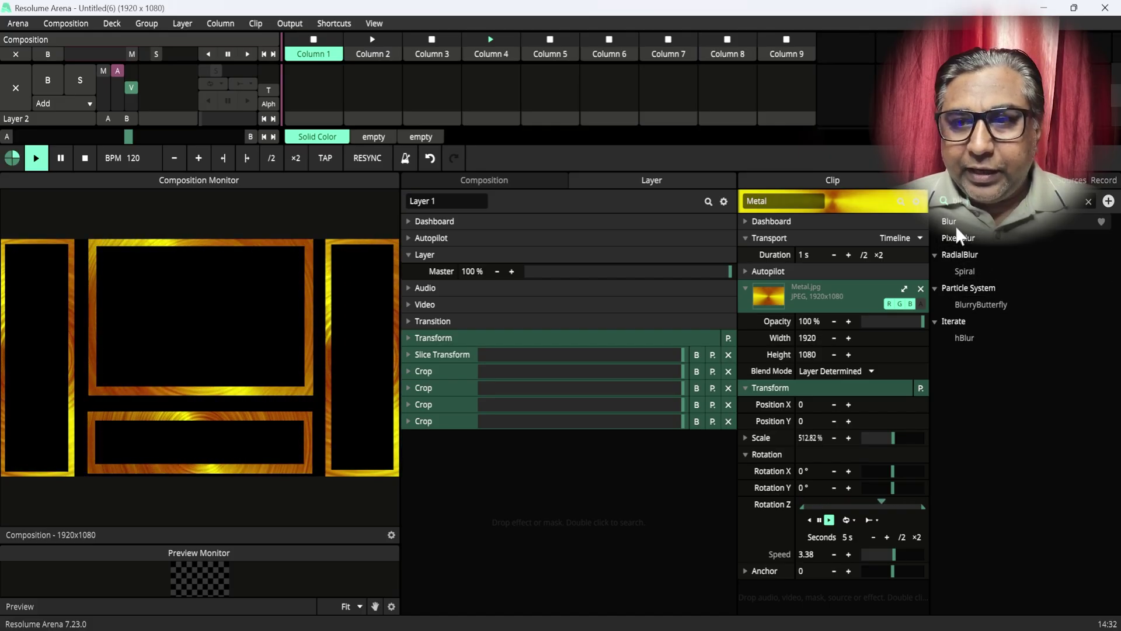
pyautogui.moveTo(949, 222); pyautogui.dragTo(456, 346)
pyautogui.click(408, 437)
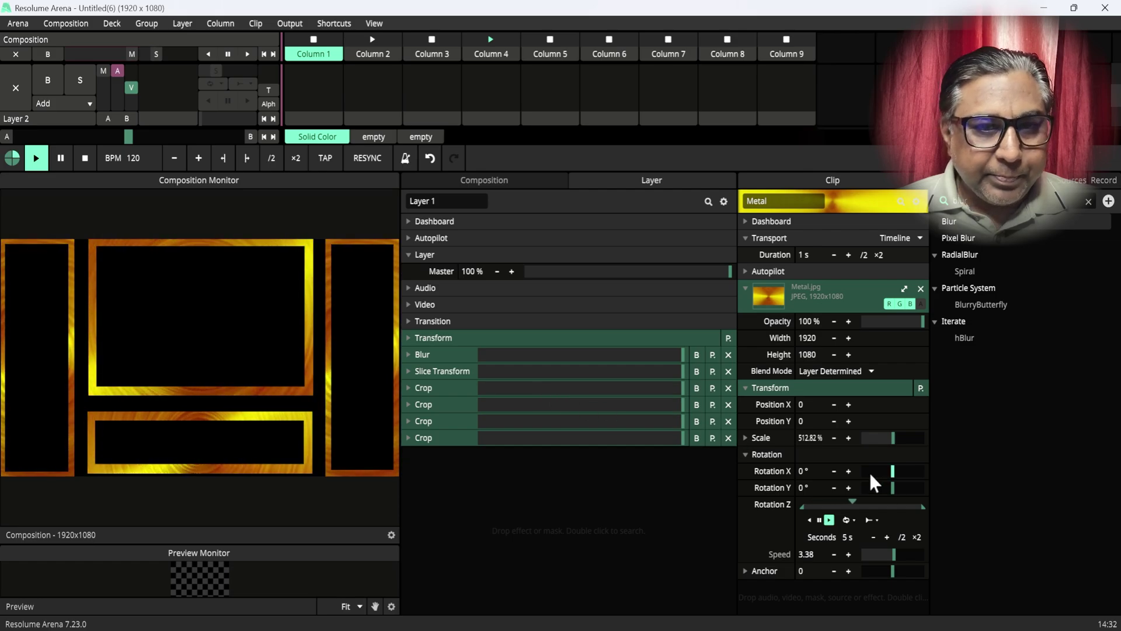
# - Set the Blur effect's Blur X Distance to 1 and Quality to 0.81, keep its opacity at 100 %, and collapse it
pyautogui.click(408, 355)
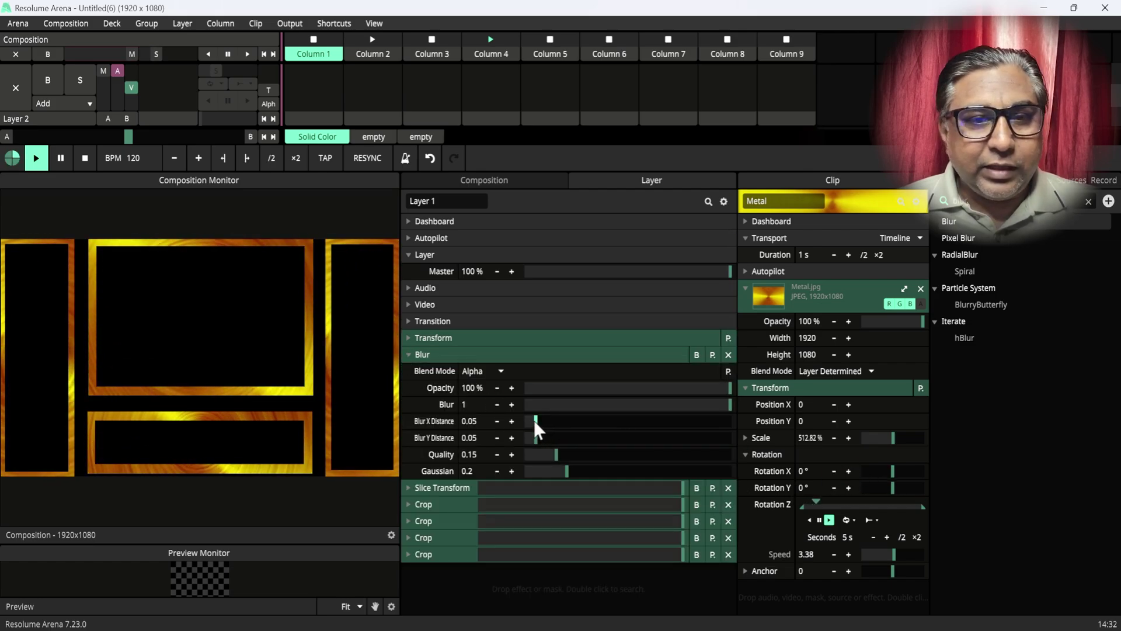
pyautogui.moveTo(534, 420); pyautogui.dragTo(730, 435)
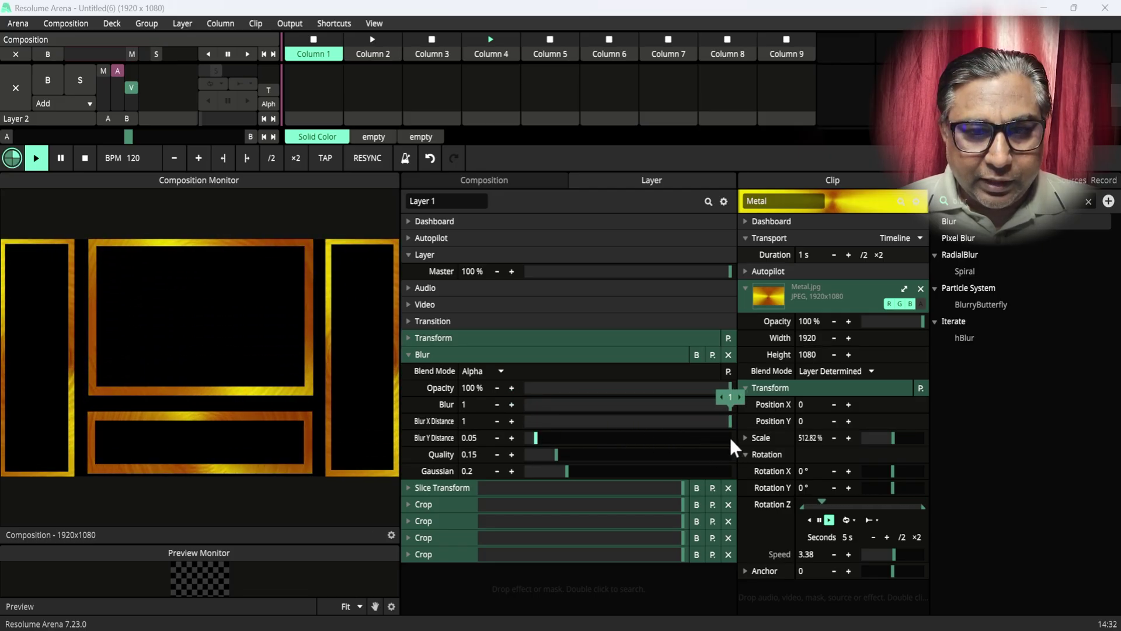
pyautogui.moveTo(556, 452); pyautogui.dragTo(692, 454)
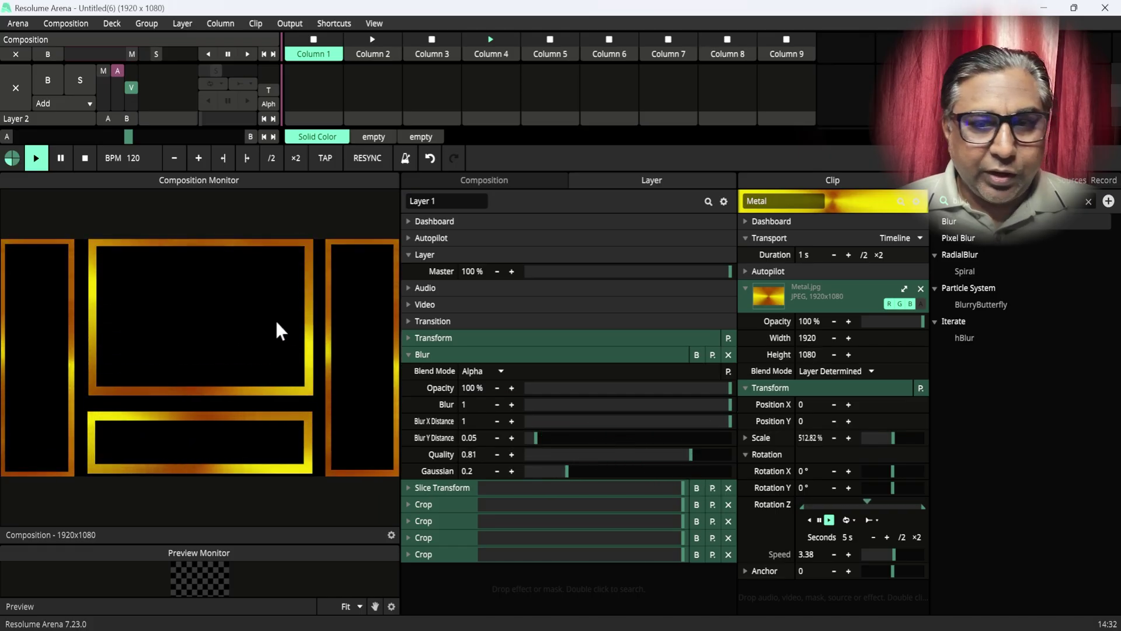
pyautogui.click(408, 354)
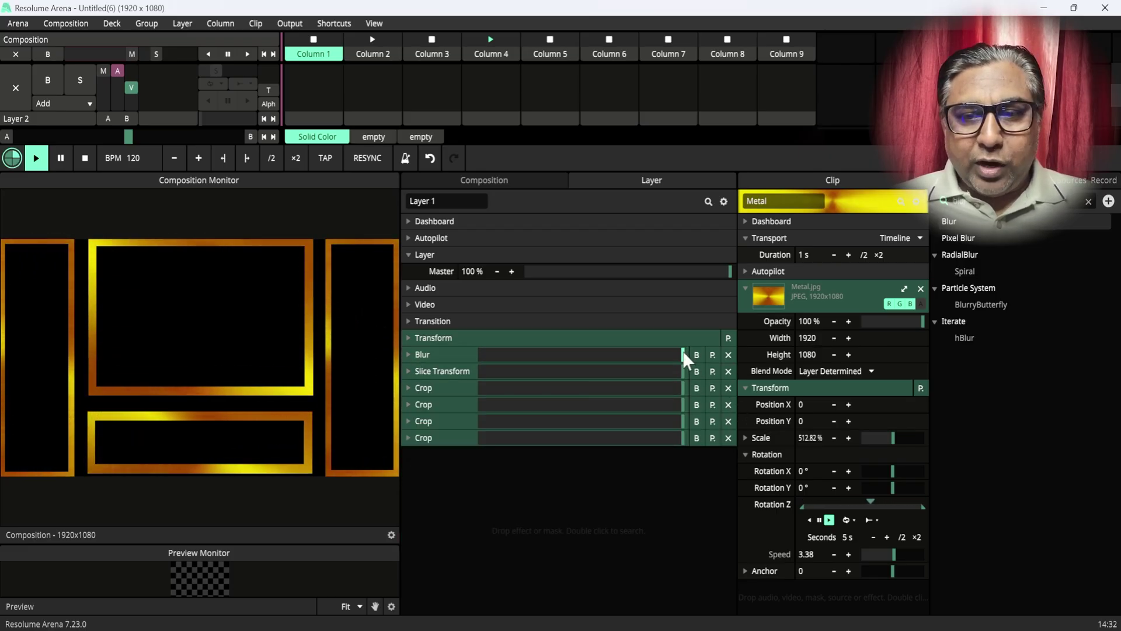
pyautogui.moveTo(683, 355)
pyautogui.mouseDown()
pyautogui.moveTo(471, 355)
pyautogui.moveTo(683, 354)
pyautogui.mouseUp()
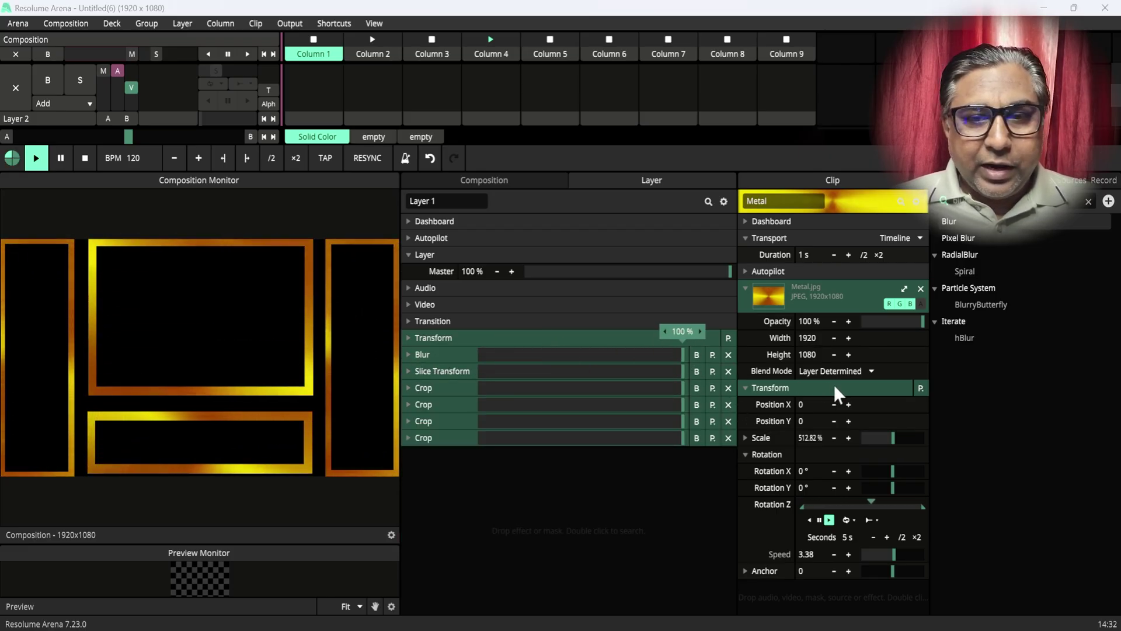
# - Toggle the Blur effect's bypass on Layer 1 to compare the borders, and raise the Metal clip's Rotation Z animation speed to 5.67
pyautogui.click(696, 356)
pyautogui.click(696, 356)
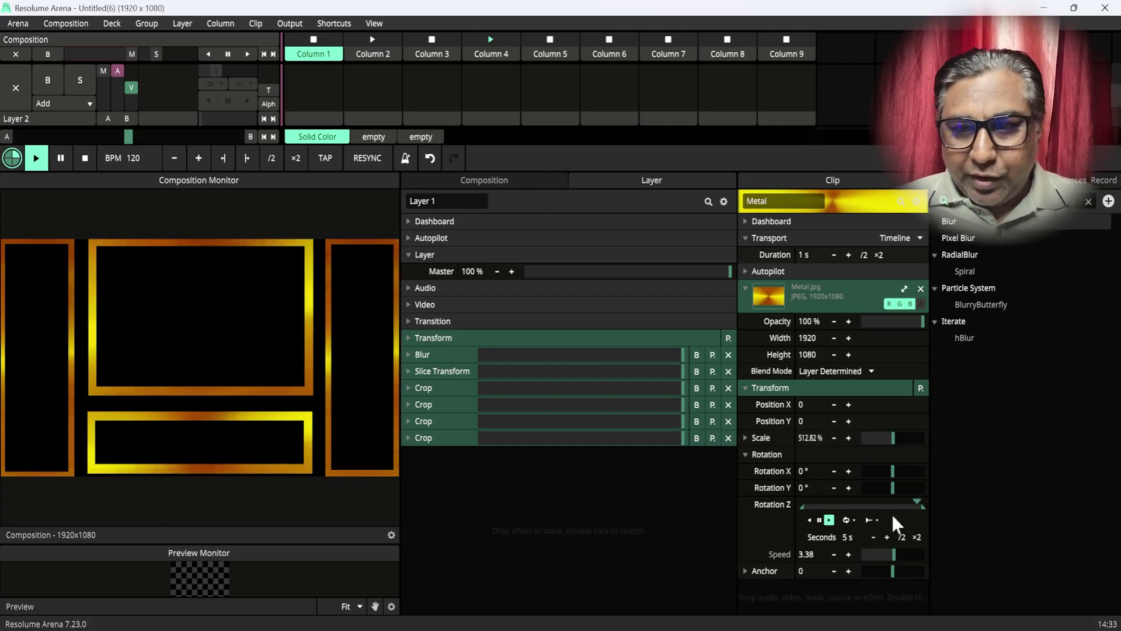
pyautogui.moveTo(894, 560)
pyautogui.mouseDown()
pyautogui.moveTo(919, 558)
pyautogui.moveTo(906, 557)
pyautogui.mouseUp()
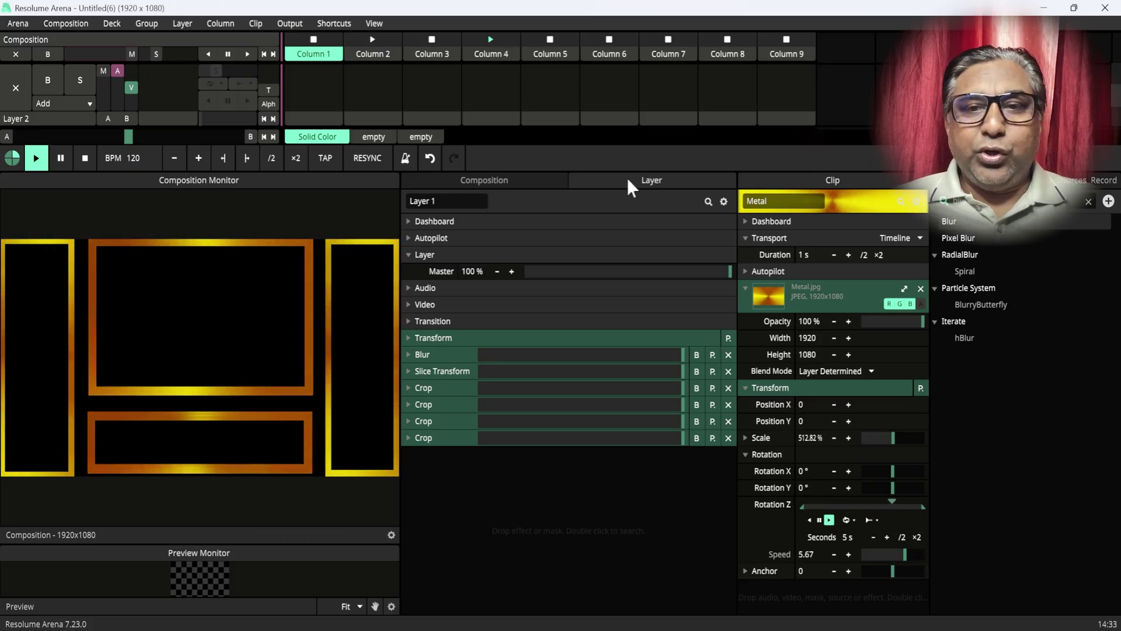
# - Load GoldenRings.mov from the vfx folder into Layer 1, Column 6 and play it in the borders
pyautogui.moveTo(605, 171); pyautogui.dragTo(587, 241)
pyautogui.click(501, 253)
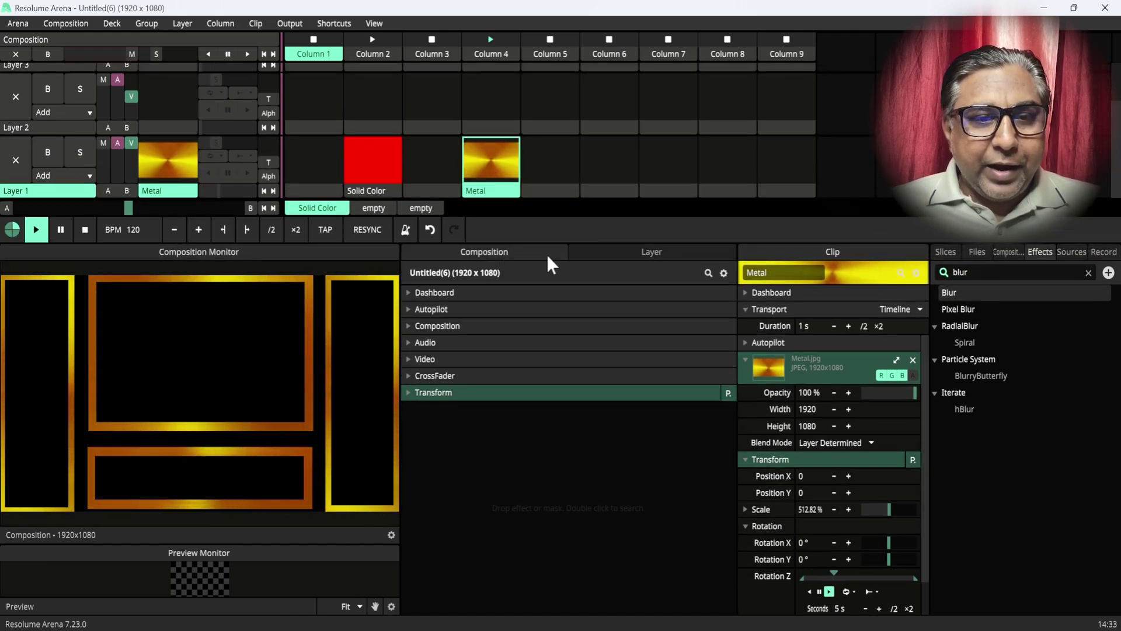
pyautogui.click(976, 251)
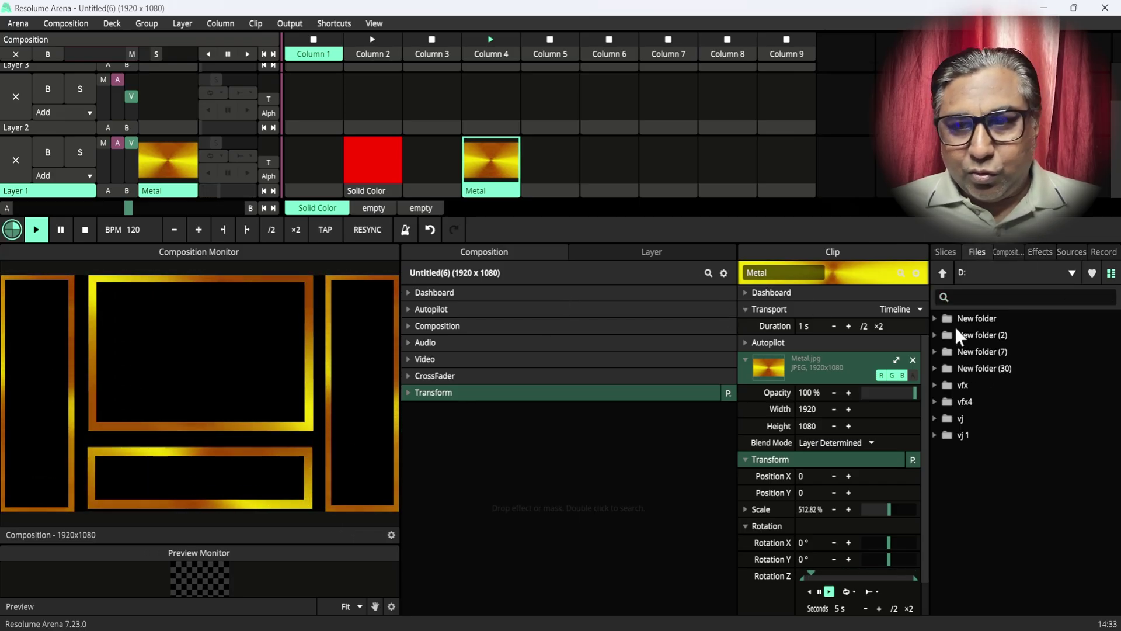
pyautogui.click(934, 385)
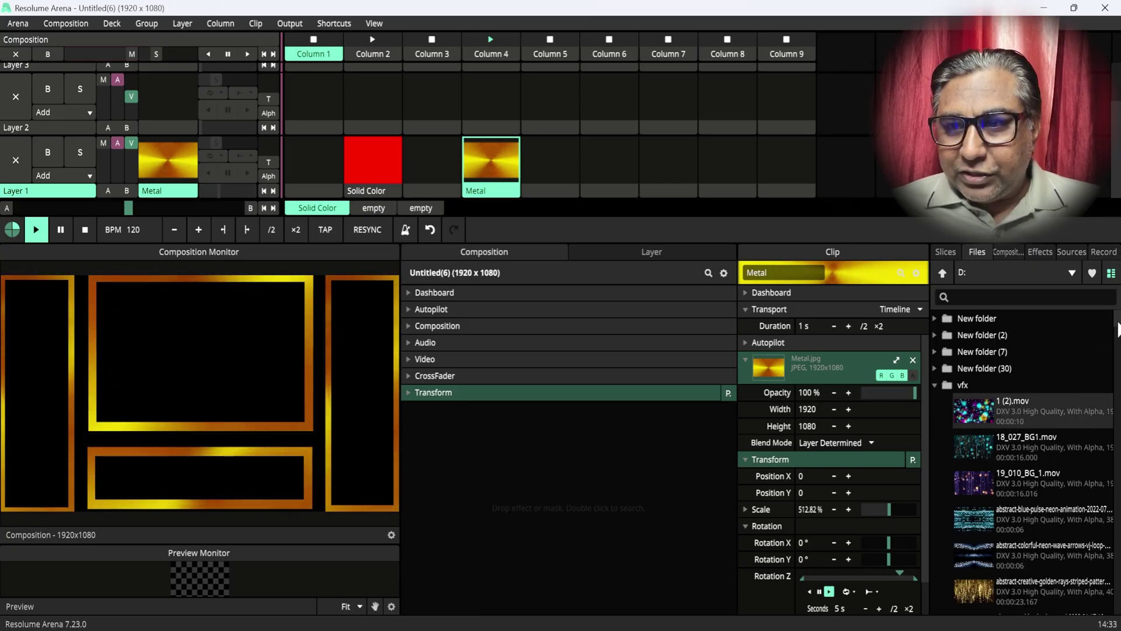
pyautogui.moveTo(1118, 316); pyautogui.dragTo(1119, 461)
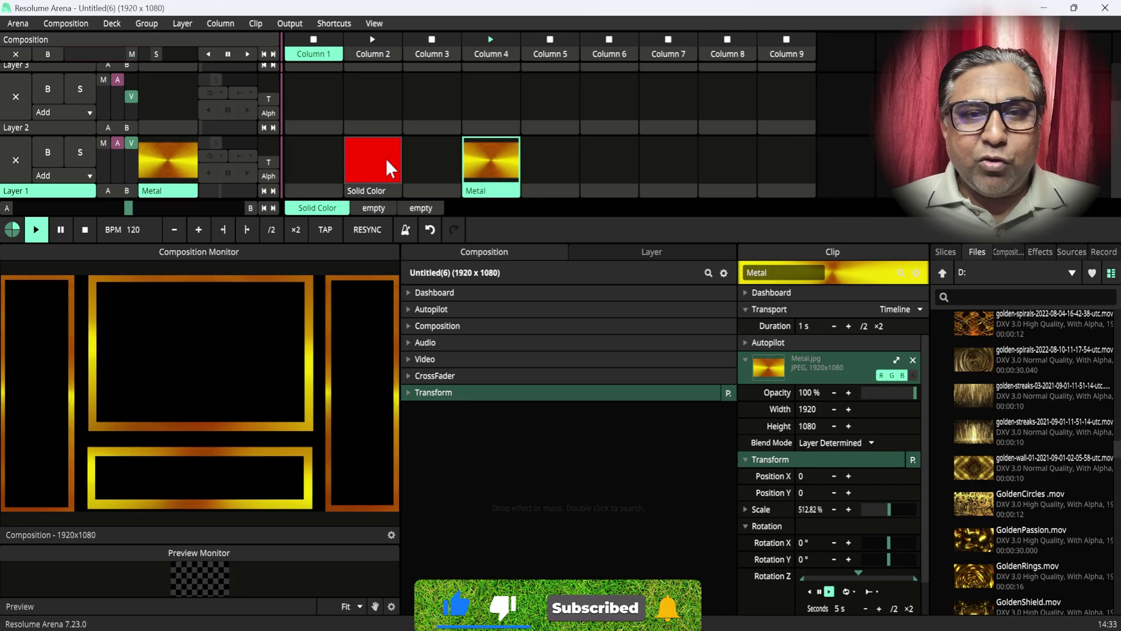
pyautogui.click(368, 160)
pyautogui.click(495, 165)
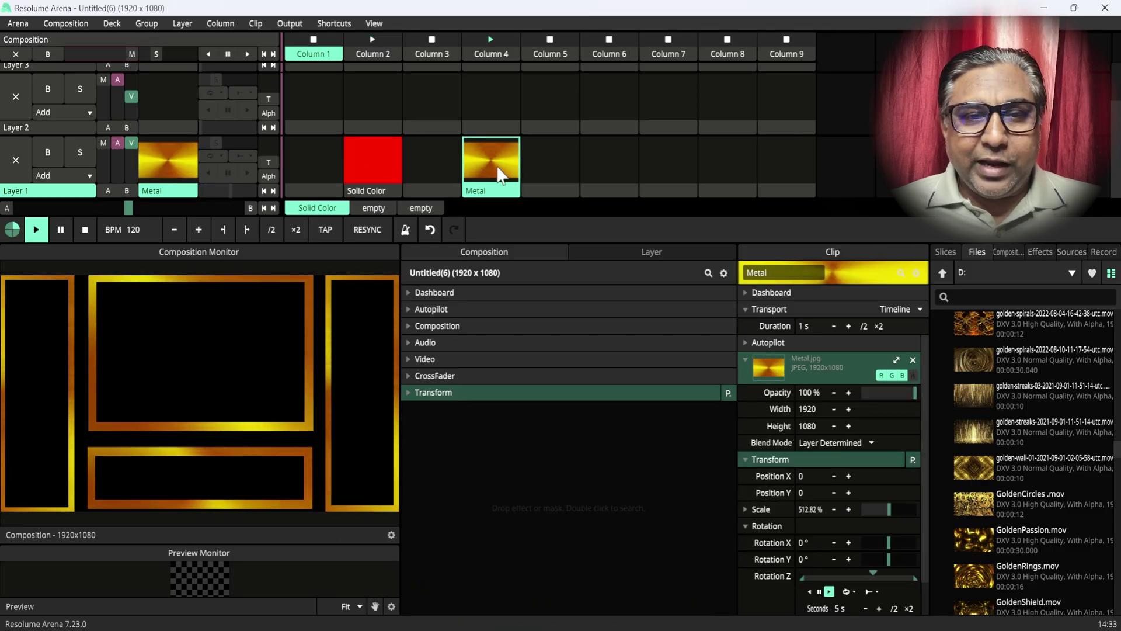
pyautogui.moveTo(1039, 582); pyautogui.dragTo(619, 166)
pyautogui.click(613, 155)
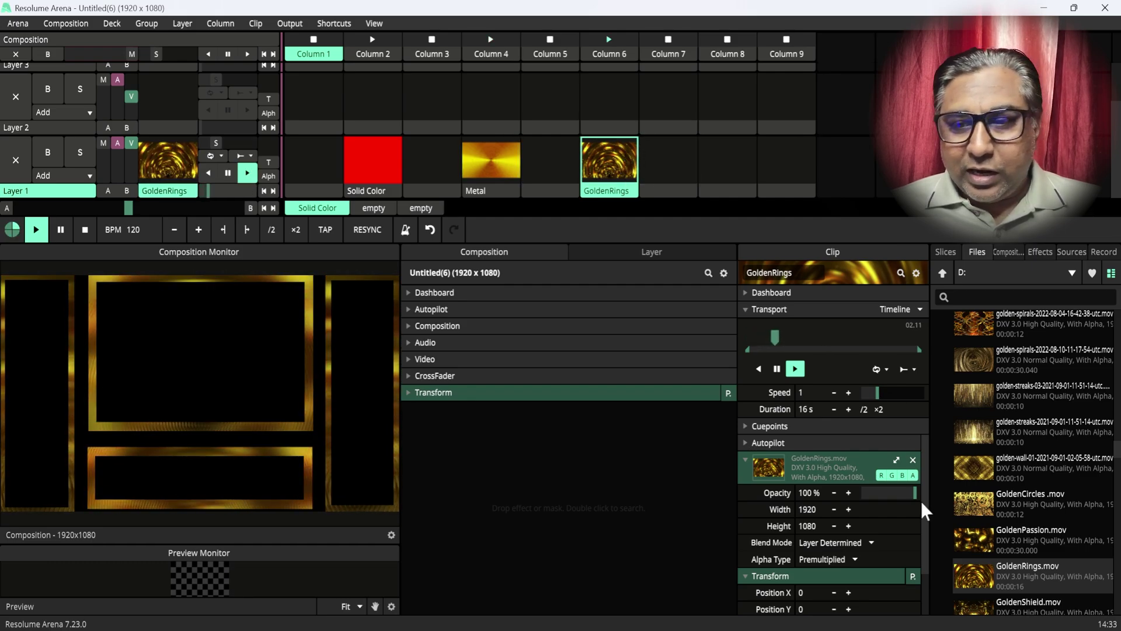
# - Animate the GoldenRings clip's Rotation Z with Timeline mode and set its Transform Scale to about 649.79 %
pyautogui.scroll(-2, 925, 510)
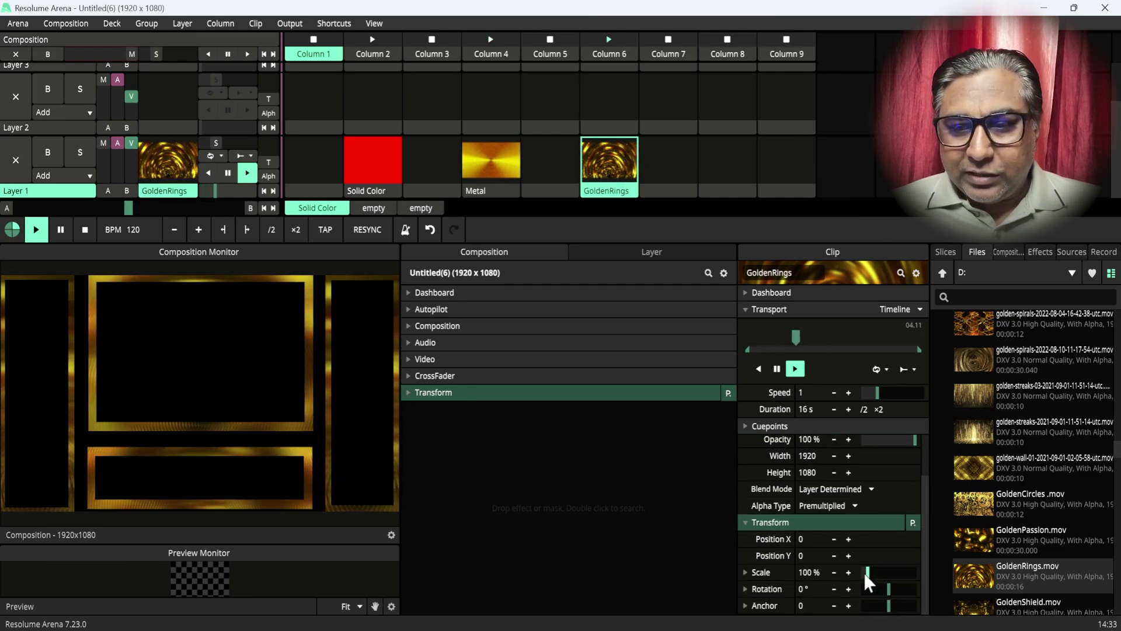
pyautogui.moveTo(868, 572); pyautogui.dragTo(900, 577)
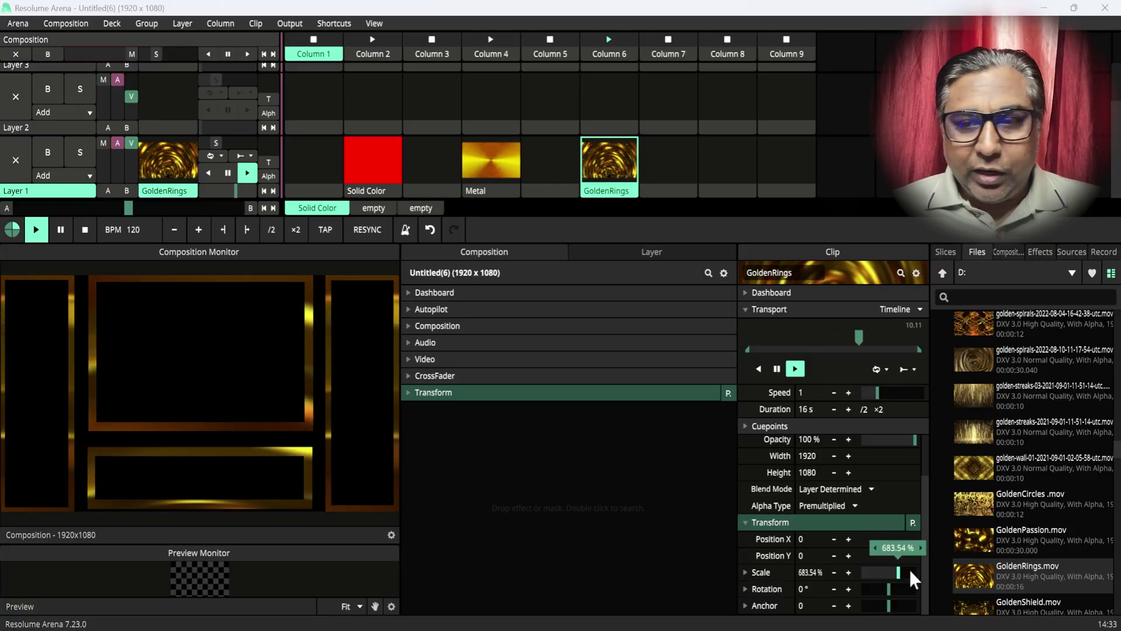
pyautogui.click(746, 589)
pyautogui.scroll(-2, 927, 539)
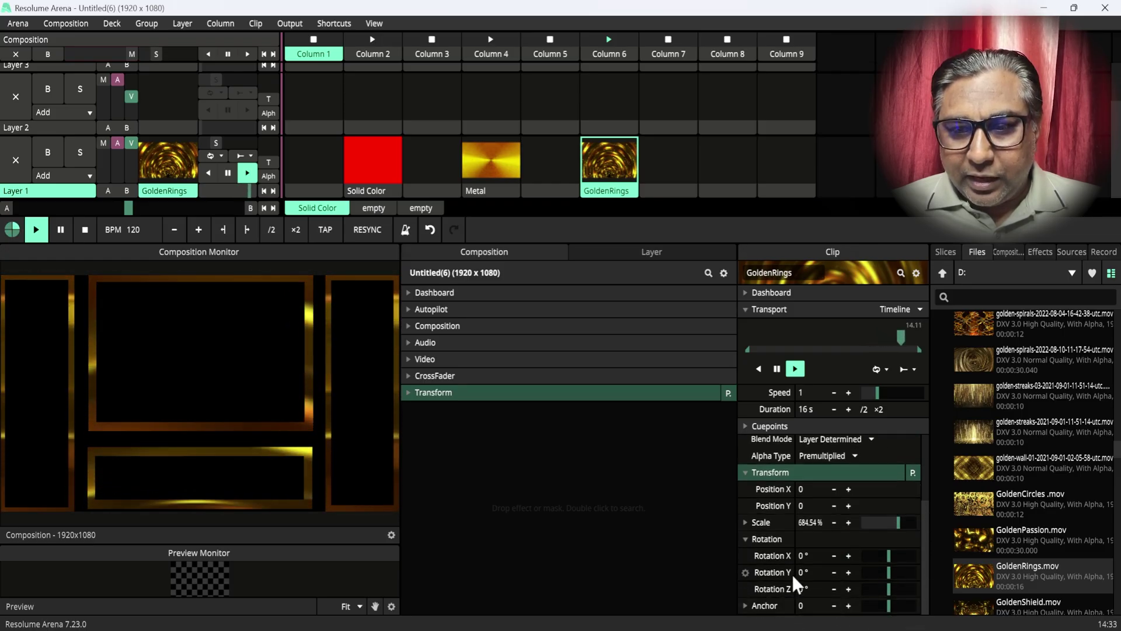
pyautogui.click(746, 589)
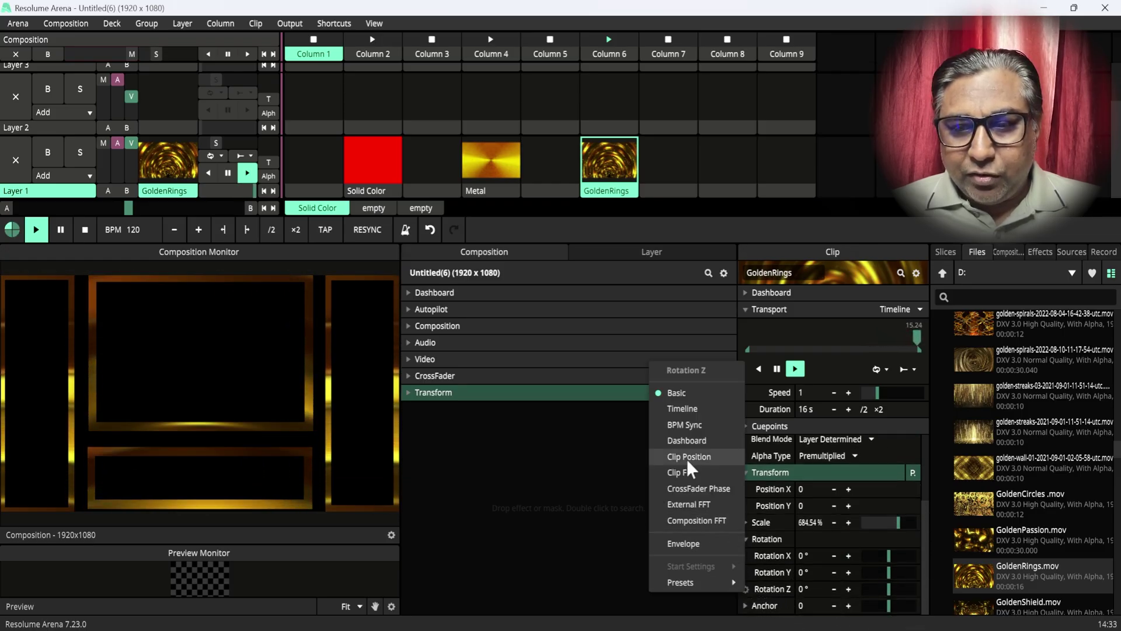
pyautogui.click(682, 409)
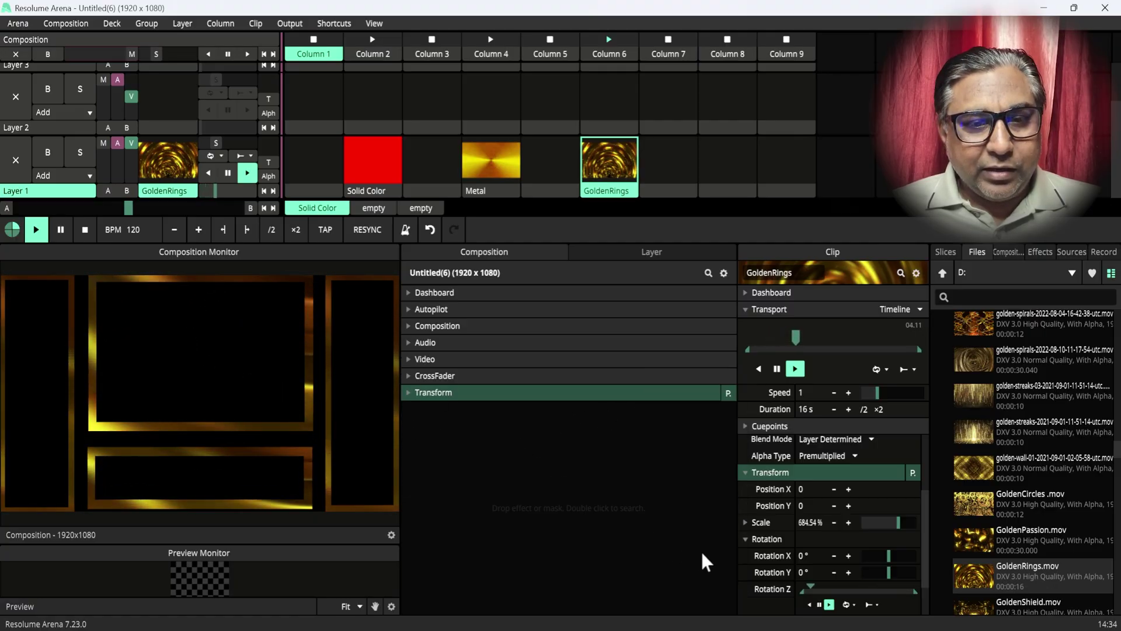
pyautogui.moveTo(900, 527)
pyautogui.mouseDown()
pyautogui.moveTo(913, 532)
pyautogui.moveTo(847, 532)
pyautogui.moveTo(898, 536)
pyautogui.mouseUp()
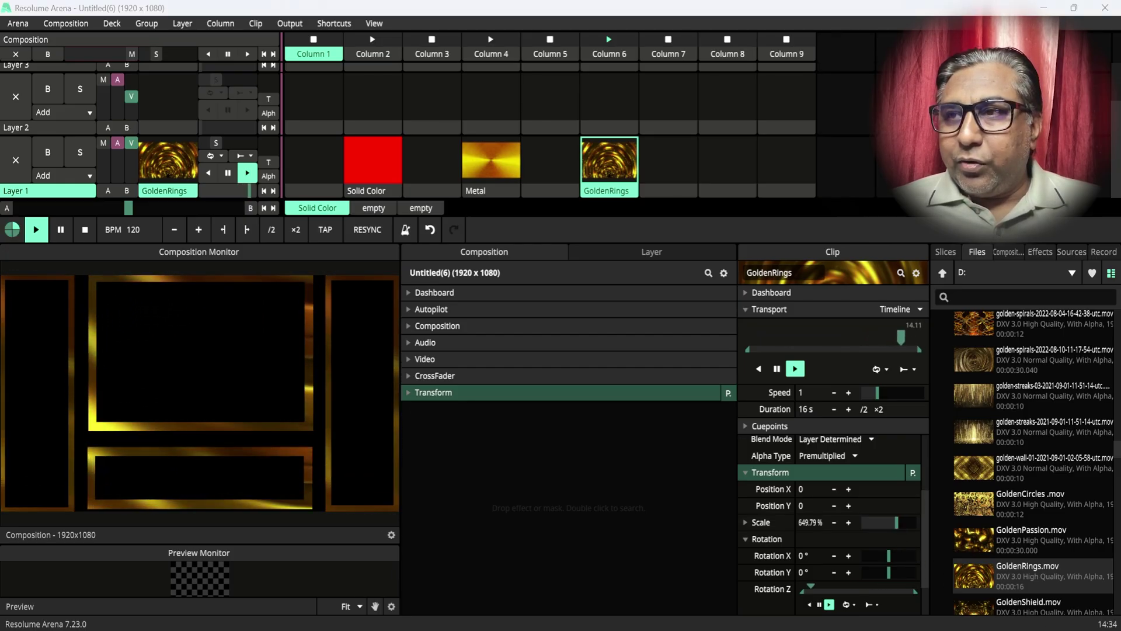
# - Place the gold gradient screenshot image in Layer 1, Column 7 and enlarge its Scale to about 344.32 %
pyautogui.moveTo(777, 246); pyautogui.dragTo(682, 166)
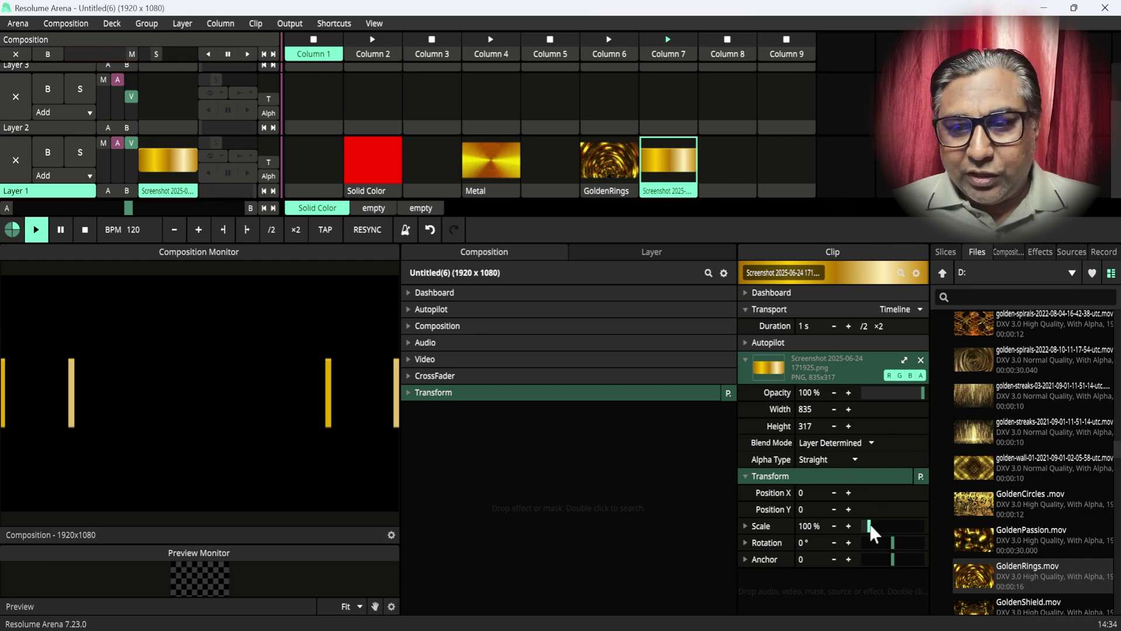
pyautogui.moveTo(869, 528); pyautogui.dragTo(876, 529)
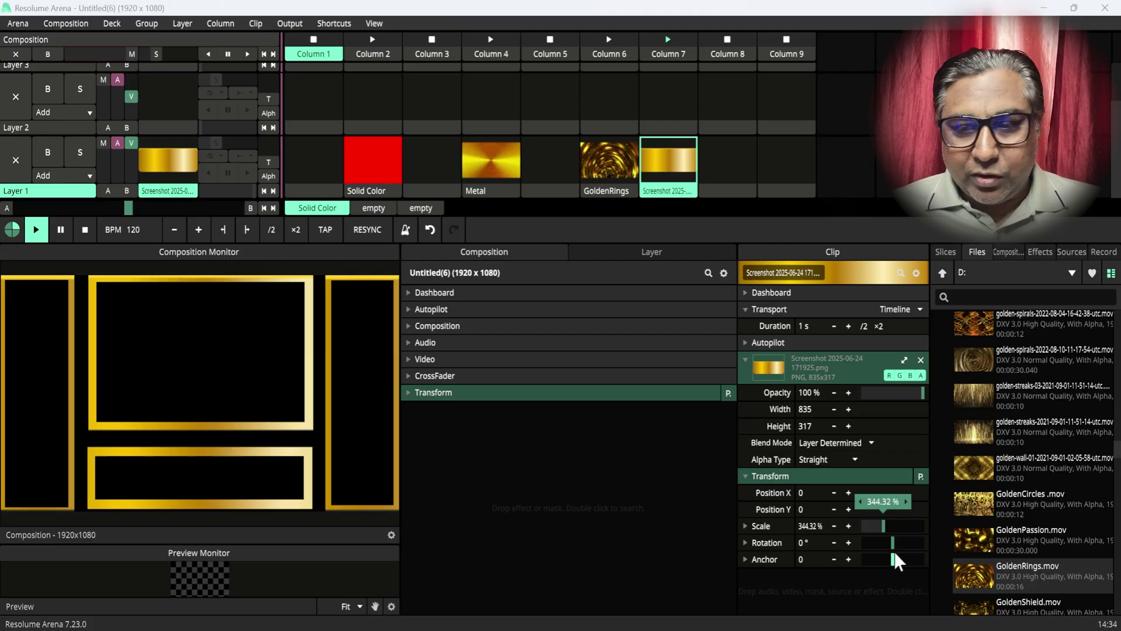
# - Animate the gold gradient image's Rotation Z with Timeline mode and set the animation speed to 1.86
pyautogui.click(745, 543)
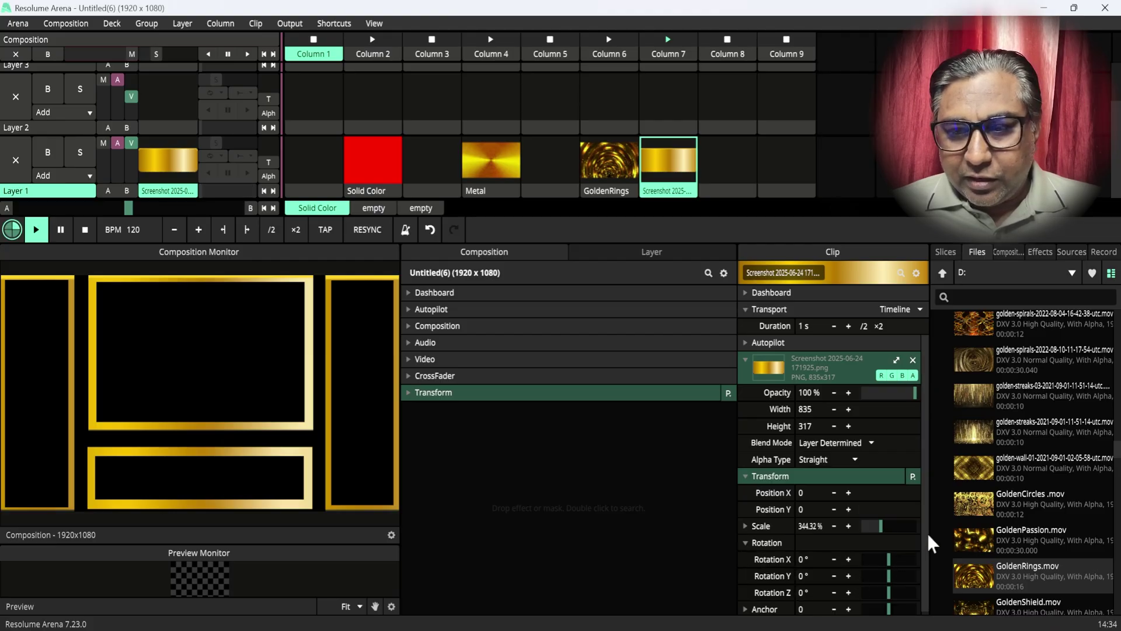
pyautogui.moveTo(929, 535); pyautogui.dragTo(929, 572)
pyautogui.click(746, 590)
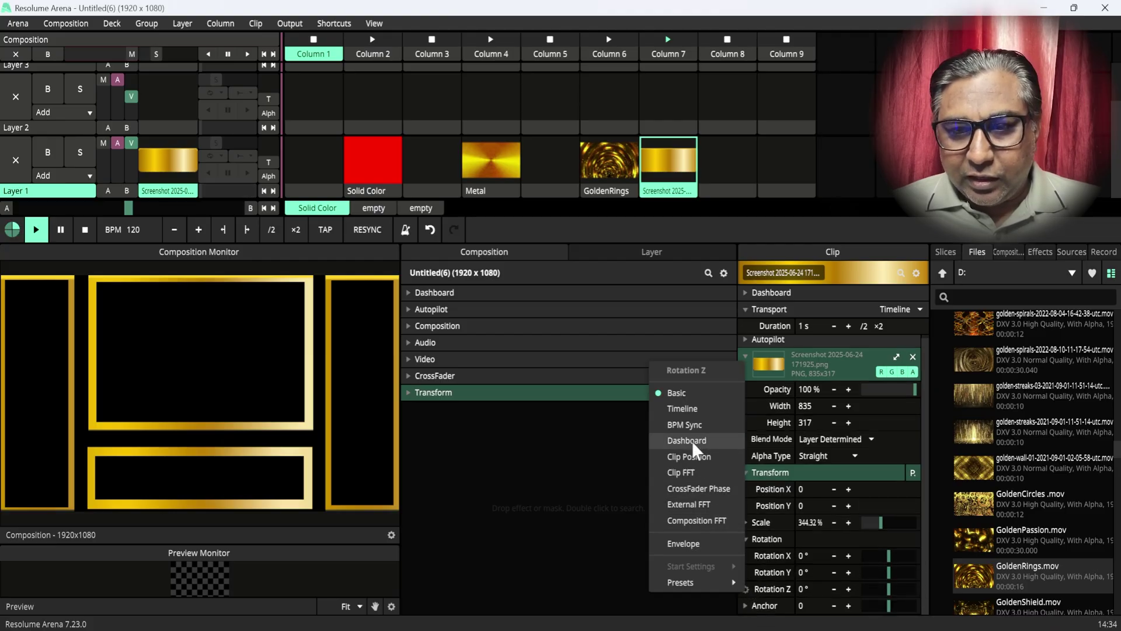
pyautogui.click(682, 409)
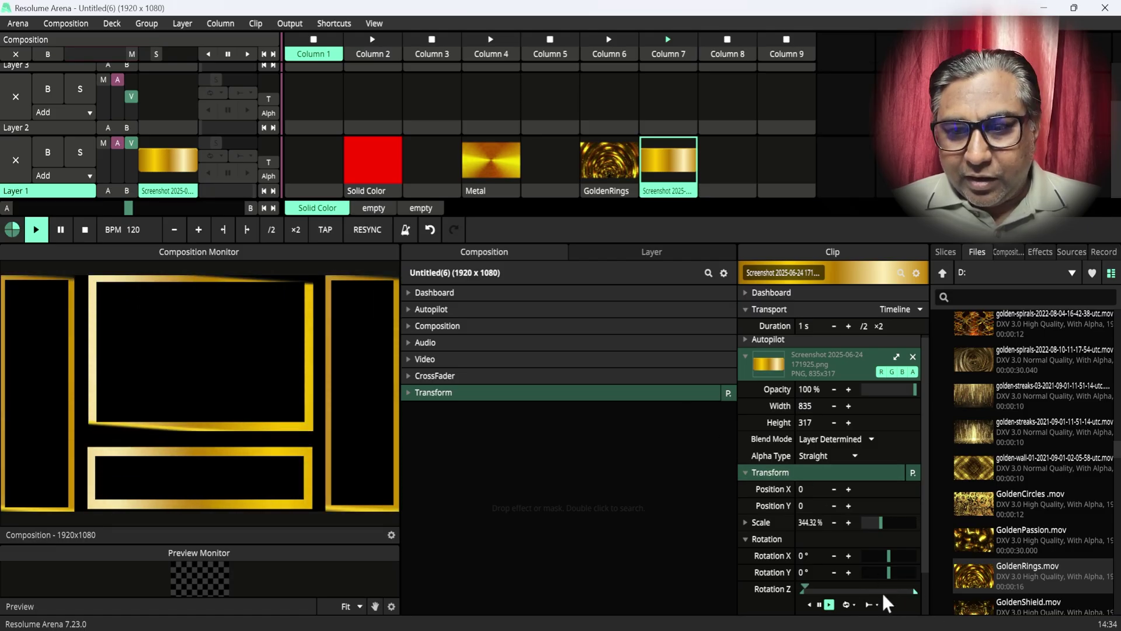
pyautogui.moveTo(925, 566); pyautogui.dragTo(932, 622)
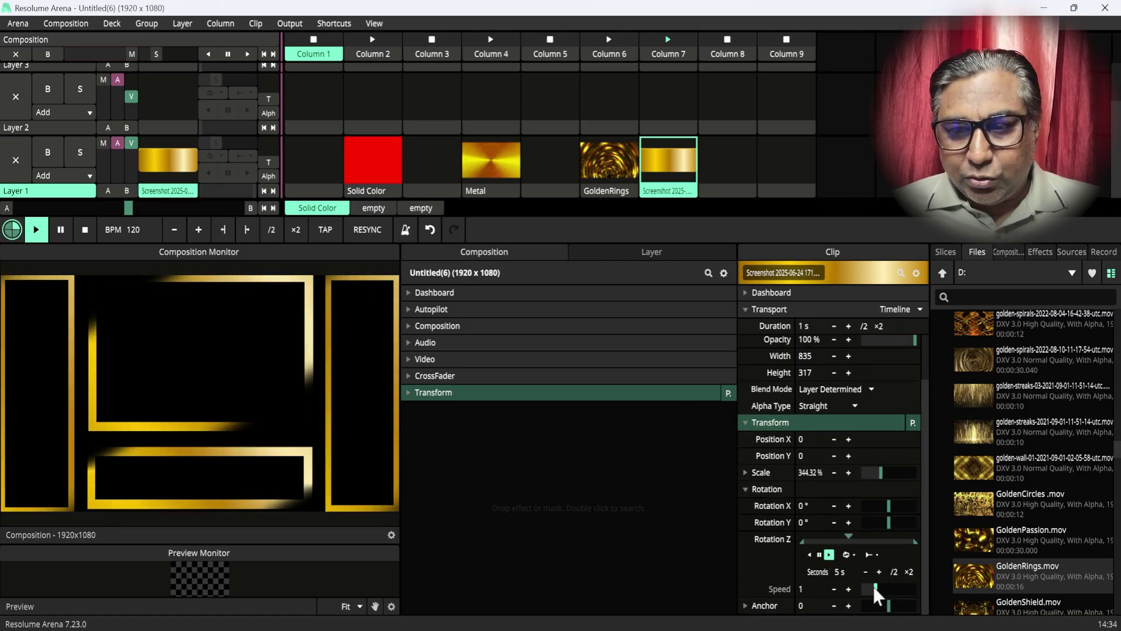
pyautogui.moveTo(874, 589); pyautogui.dragTo(880, 589)
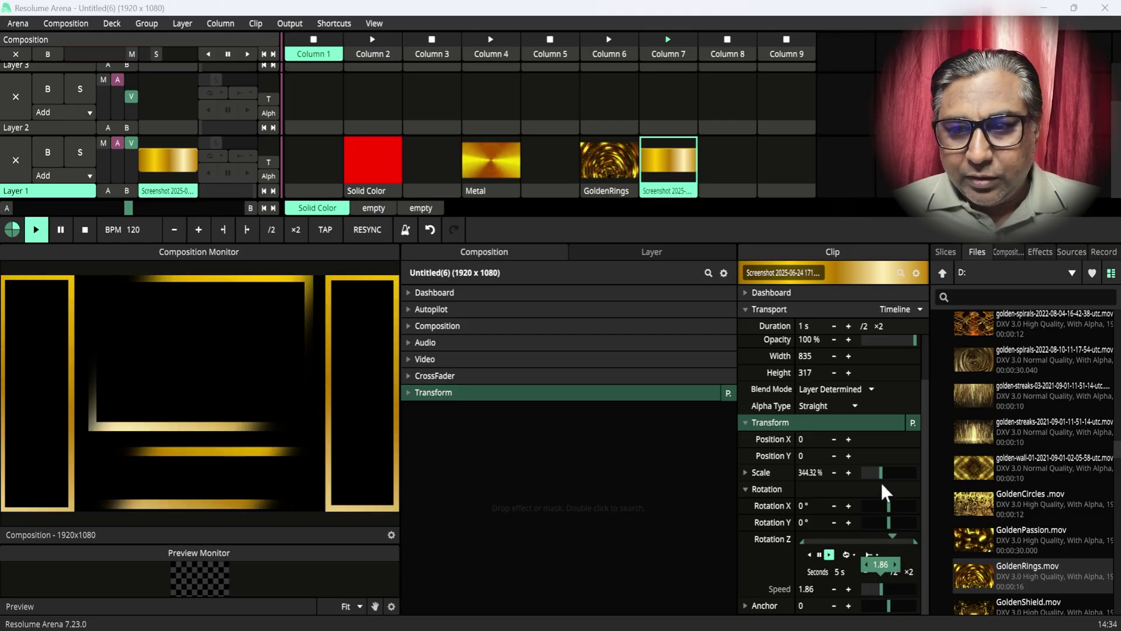
# - Reduce the gold gradient image's Scale to about 168.78 % and raise its Rotation Z speed to 4.17
pyautogui.moveTo(881, 475)
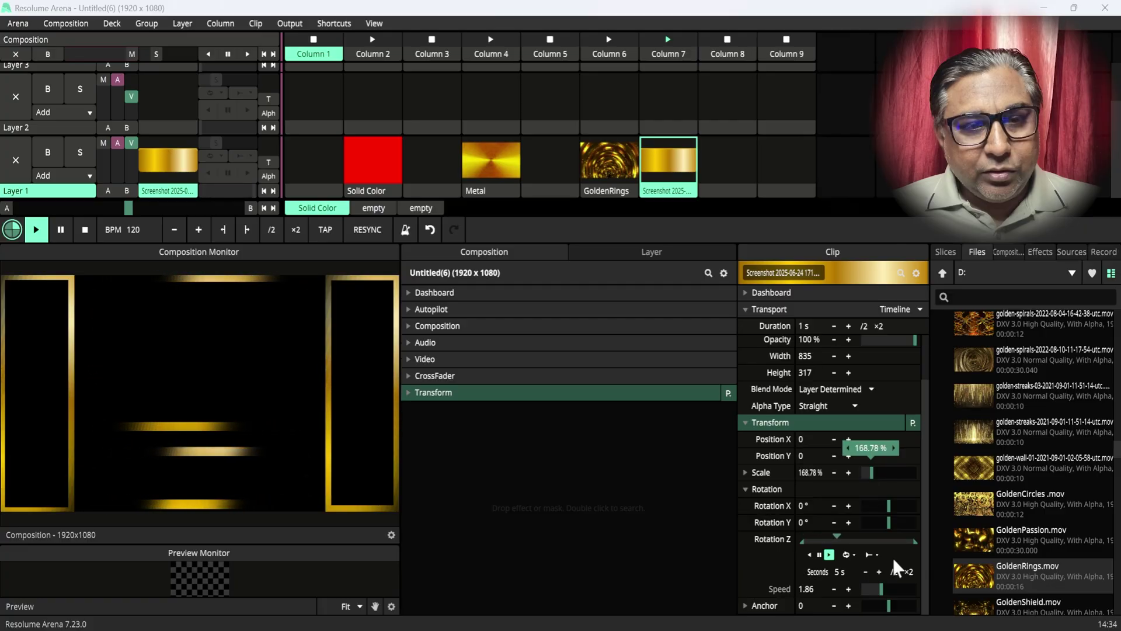
pyautogui.moveTo(883, 591)
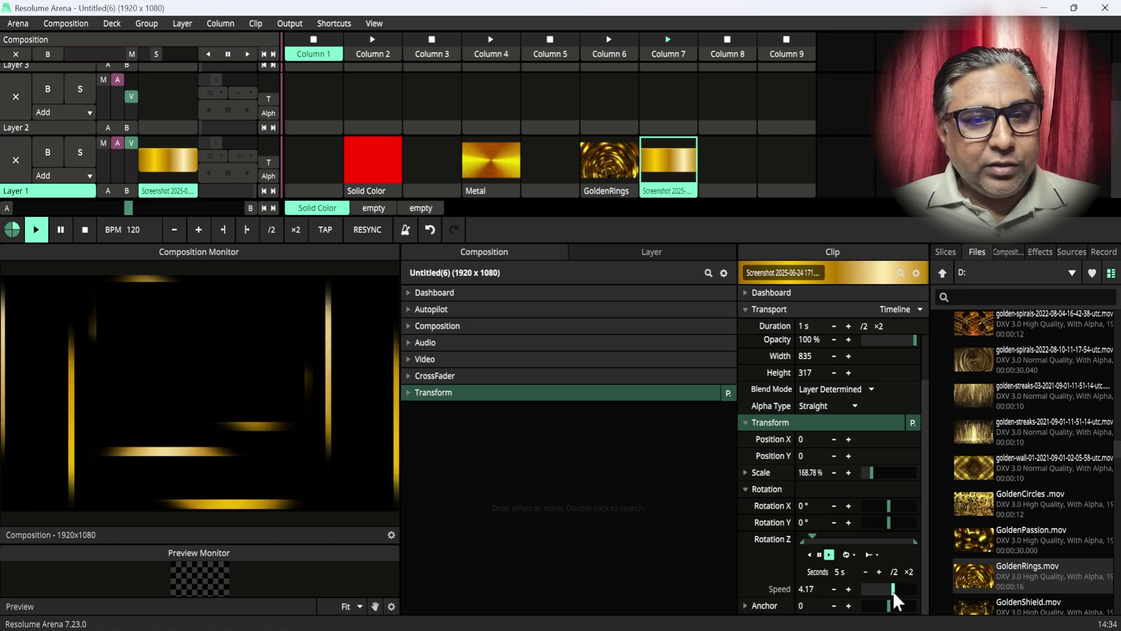
pyautogui.moveTo(926, 503)
pyautogui.mouseDown()
pyautogui.moveTo(926, 451)
pyautogui.moveTo(927, 501)
pyautogui.mouseUp()
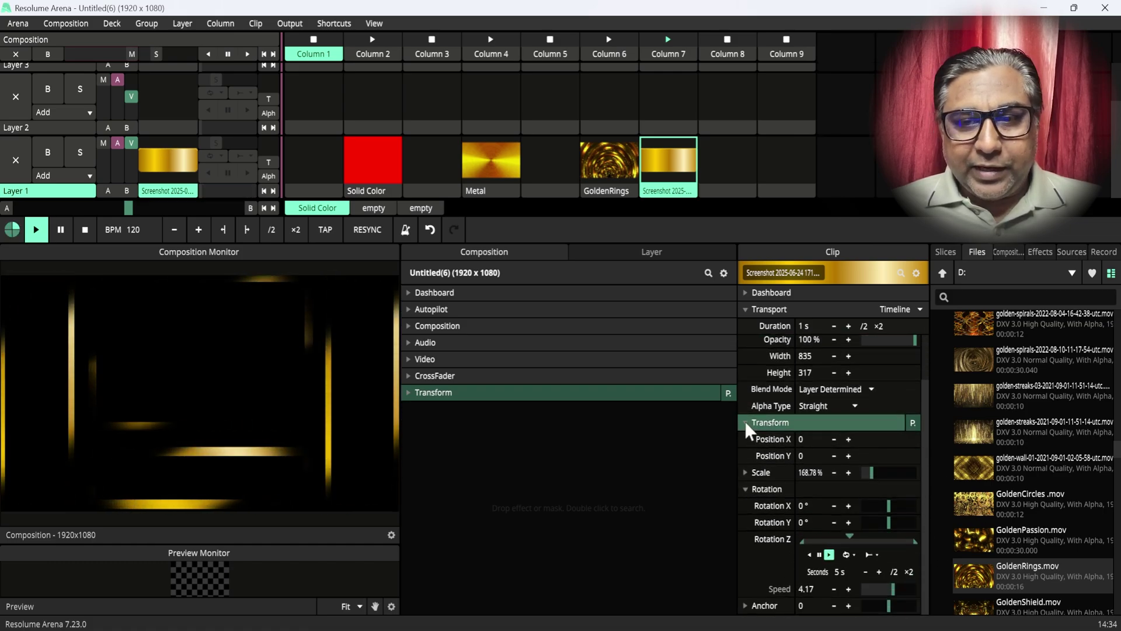
pyautogui.click(746, 310)
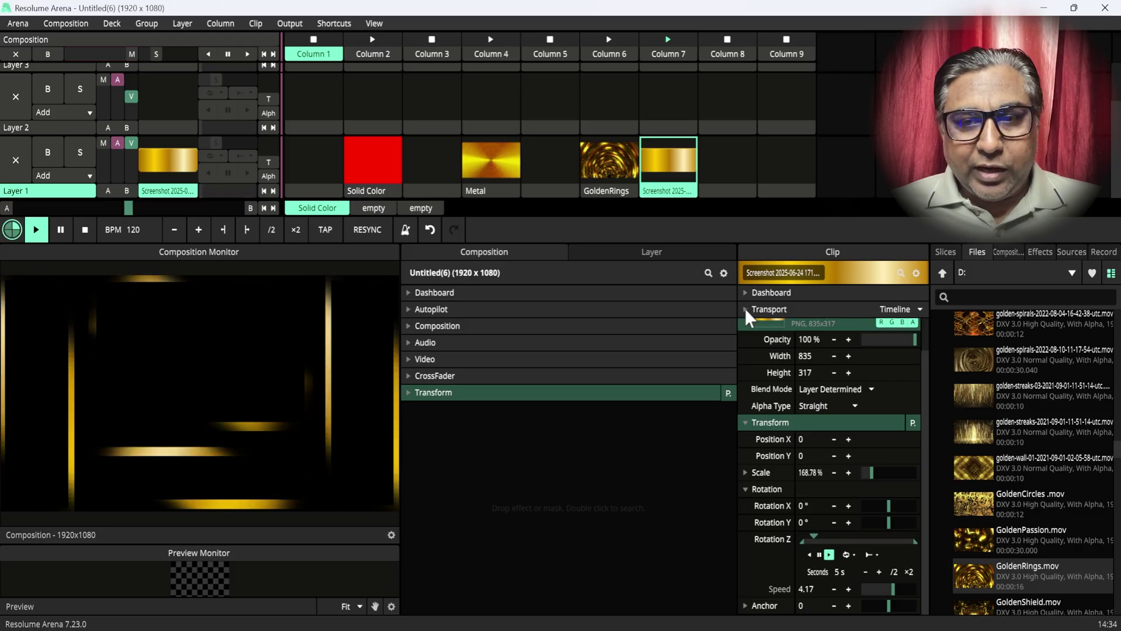
pyautogui.click(745, 309)
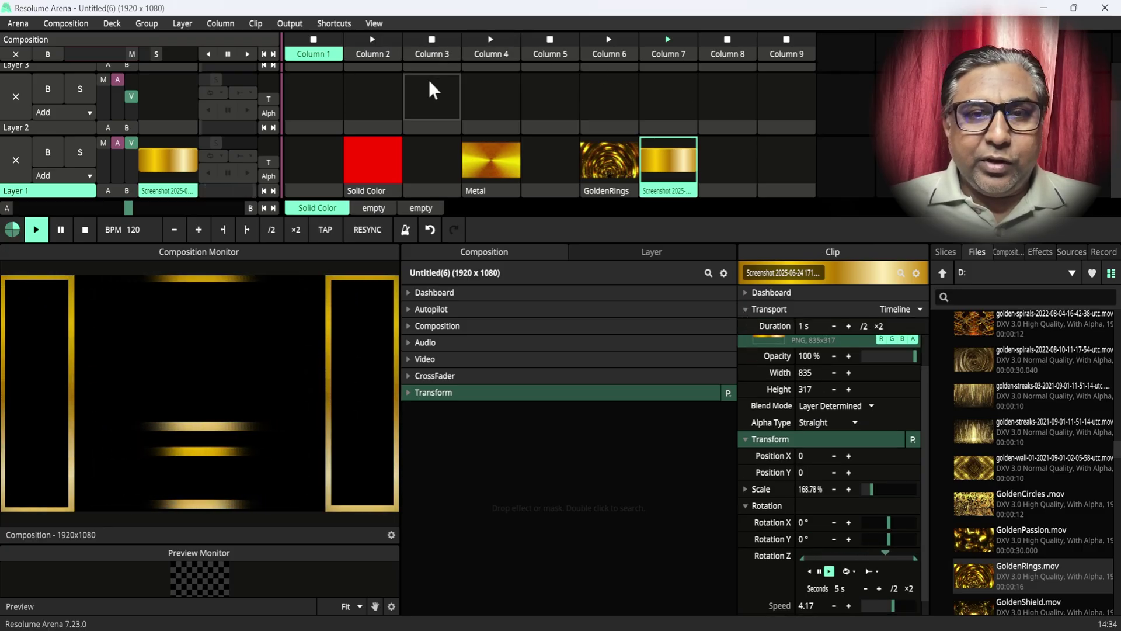
pyautogui.moveTo(1001, 324); pyautogui.dragTo(496, 96)
pyautogui.click(496, 96)
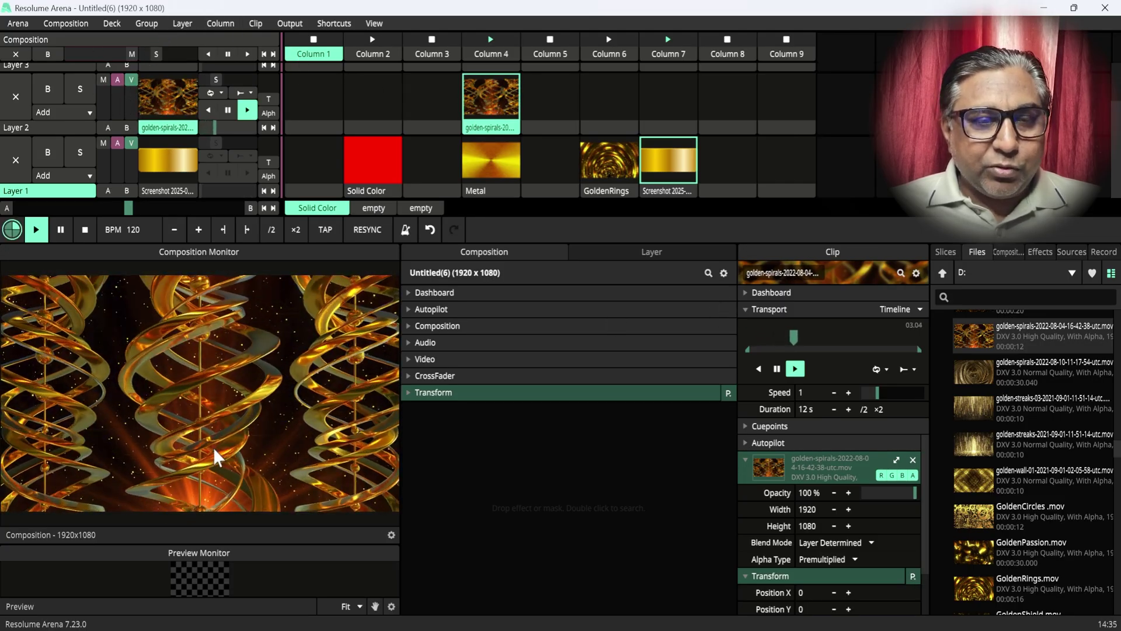
# - Add a full-size slice to Screen 1 in the Advanced Output, set its input source to Layer 1, and save the output setup
pyautogui.click(287, 22)
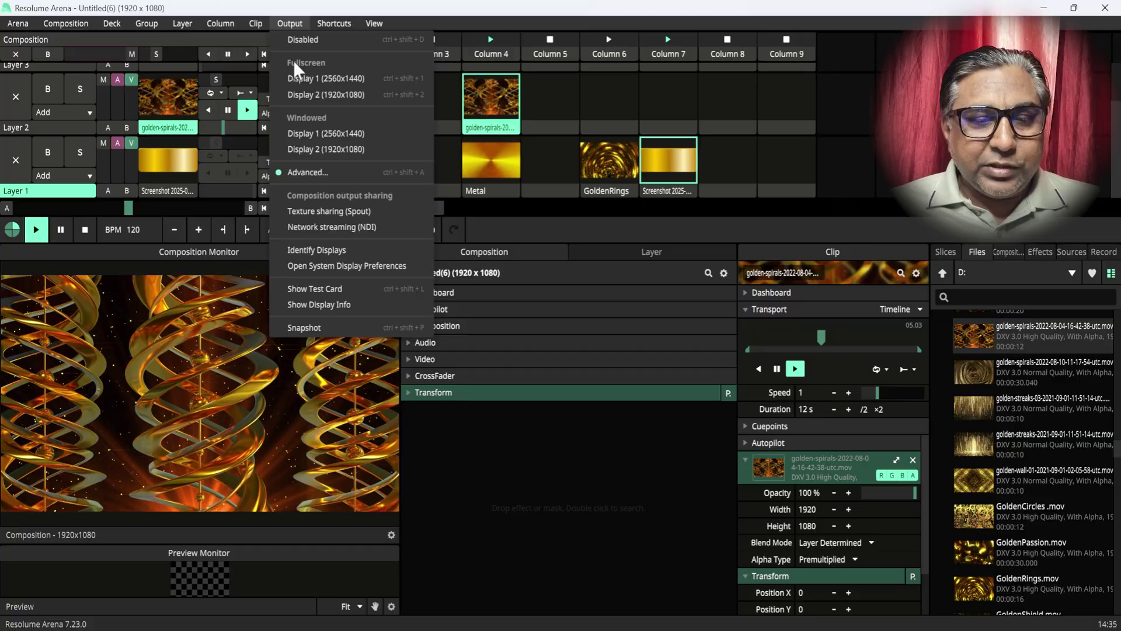
pyautogui.click(309, 171)
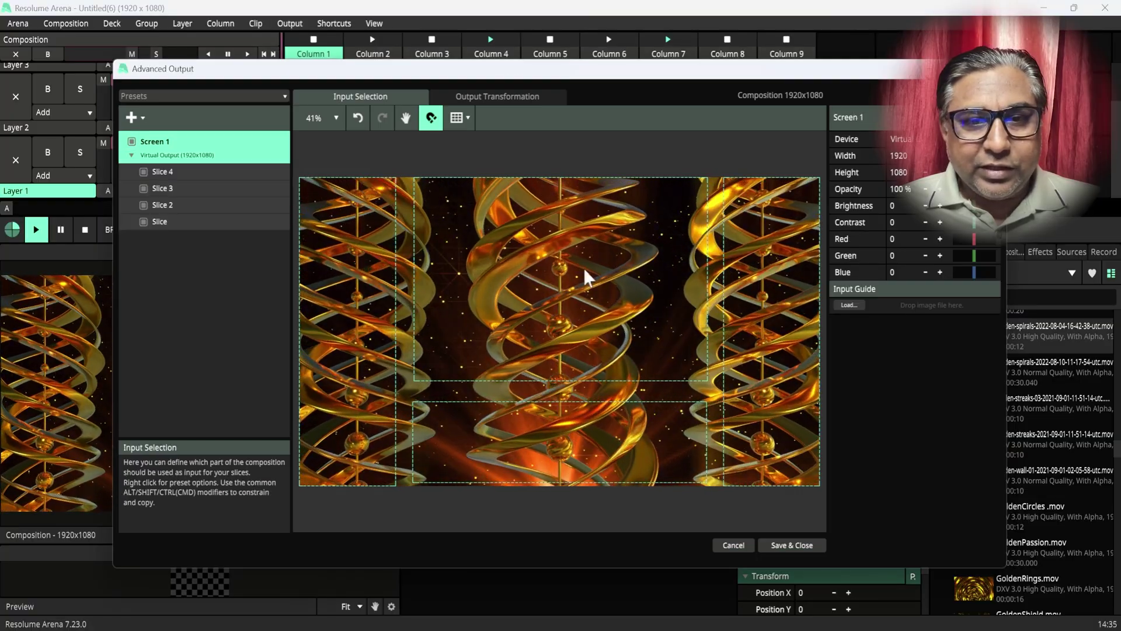
pyautogui.click(521, 97)
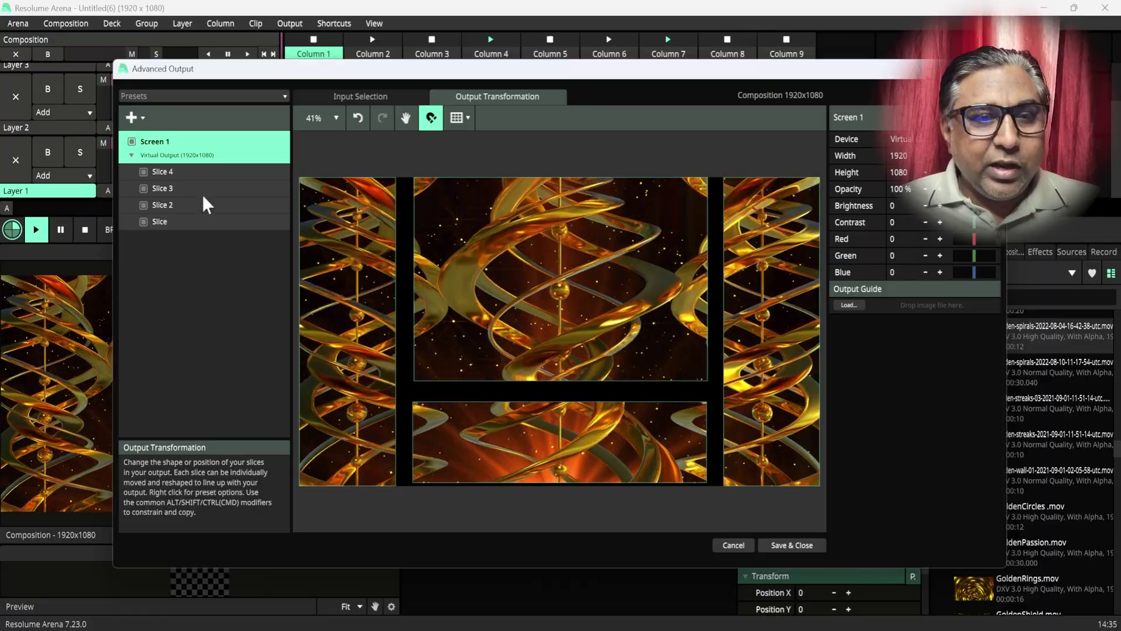
pyautogui.click(142, 115)
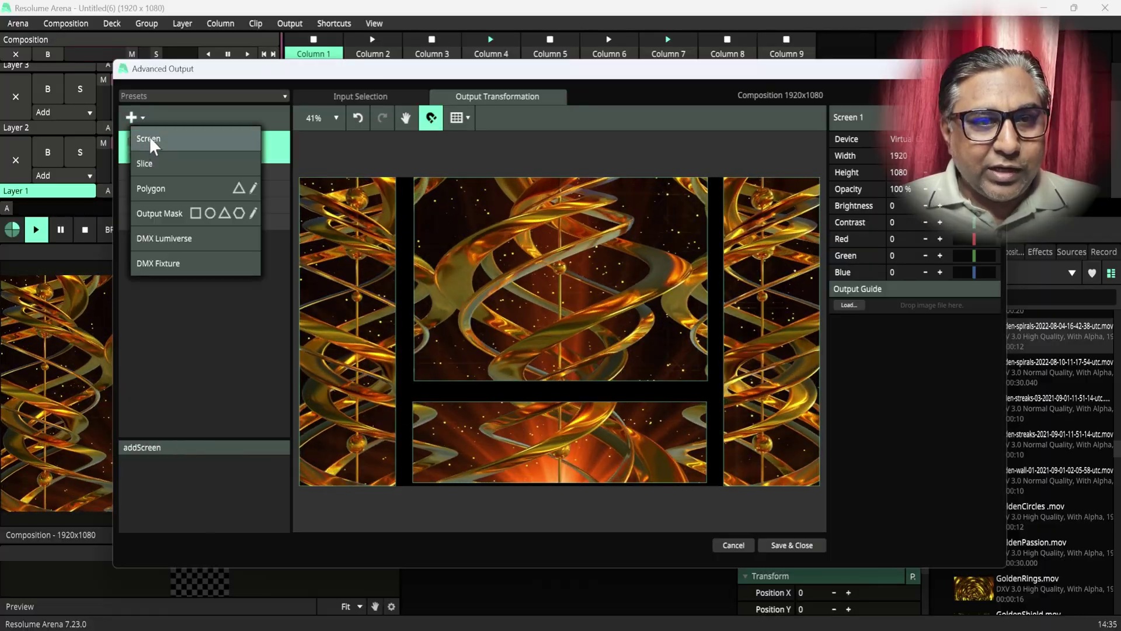
pyautogui.click(149, 163)
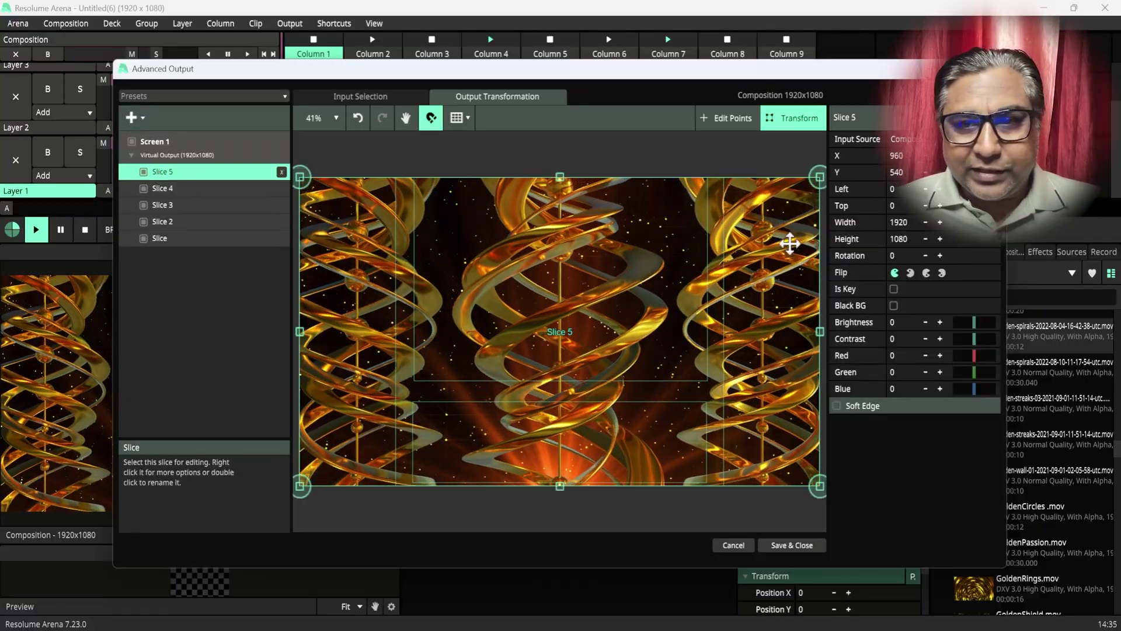
pyautogui.click(904, 139)
pyautogui.click(928, 404)
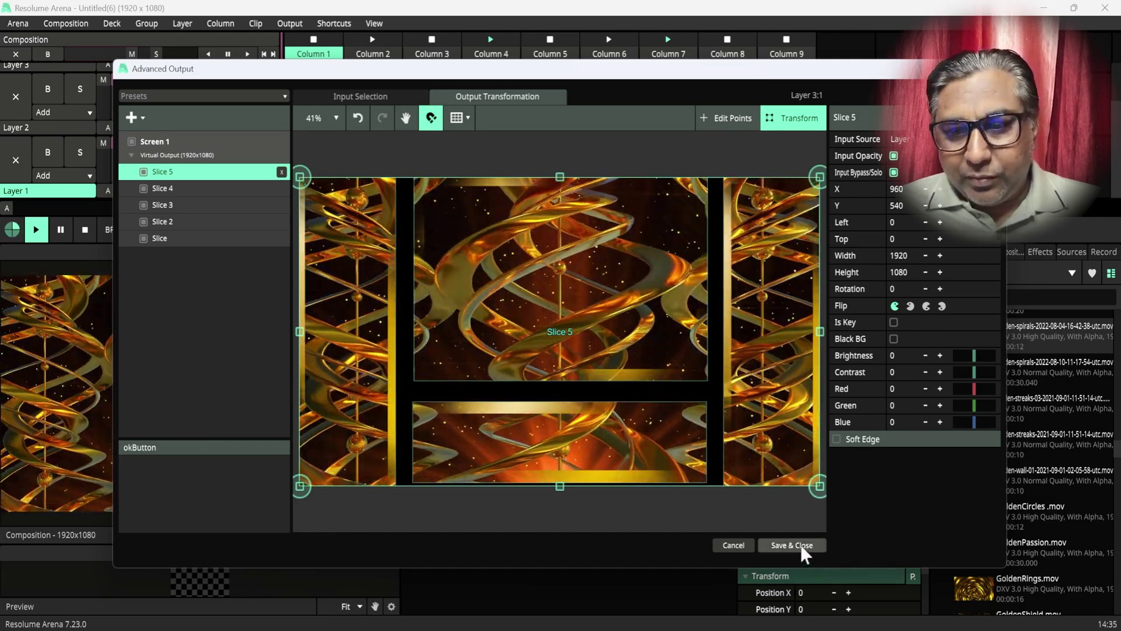
pyautogui.click(796, 545)
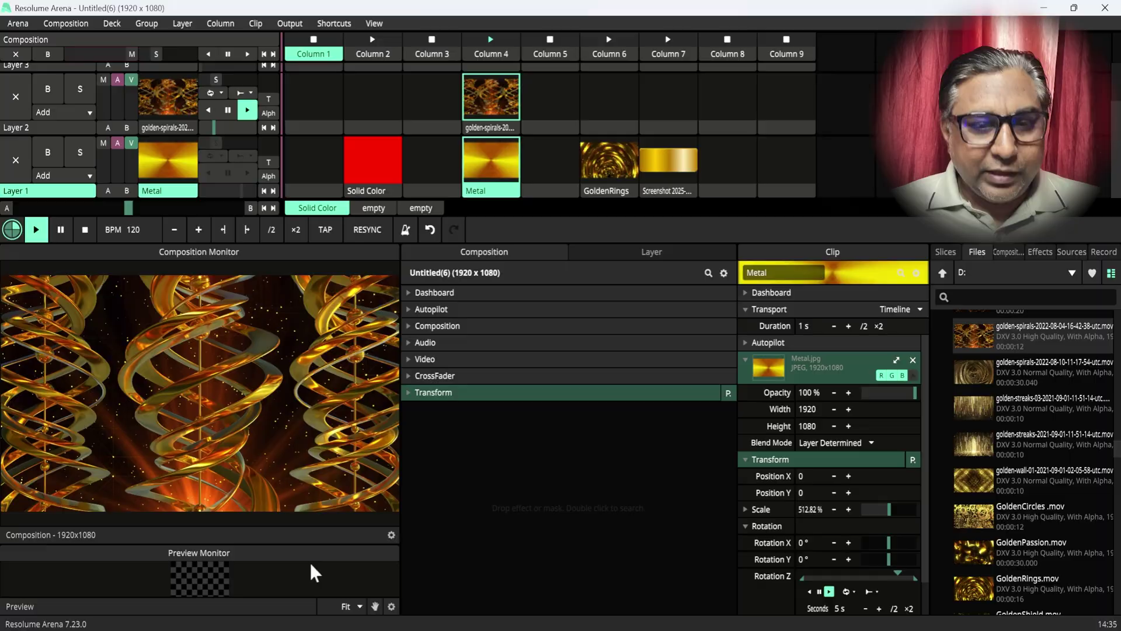
# - Switch the main monitor from the composition to the Screen 1 output
pyautogui.click(390, 536)
pyautogui.click(418, 430)
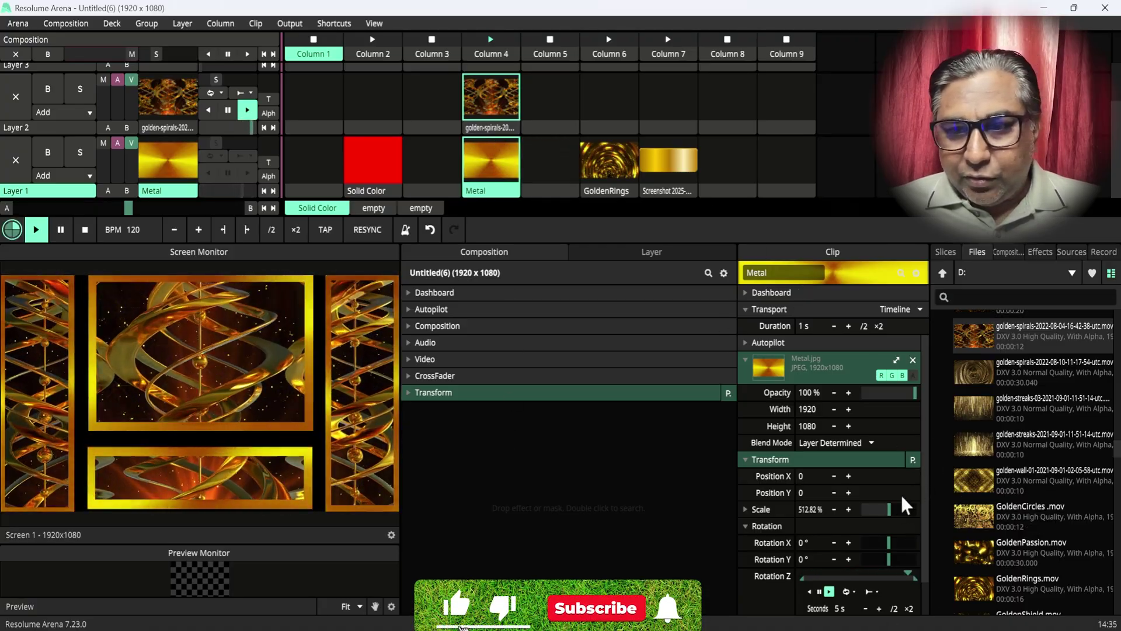
# - Try switching off the Metal clip's red, green and blue colour channels individually, restoring all three
pyautogui.click(881, 375)
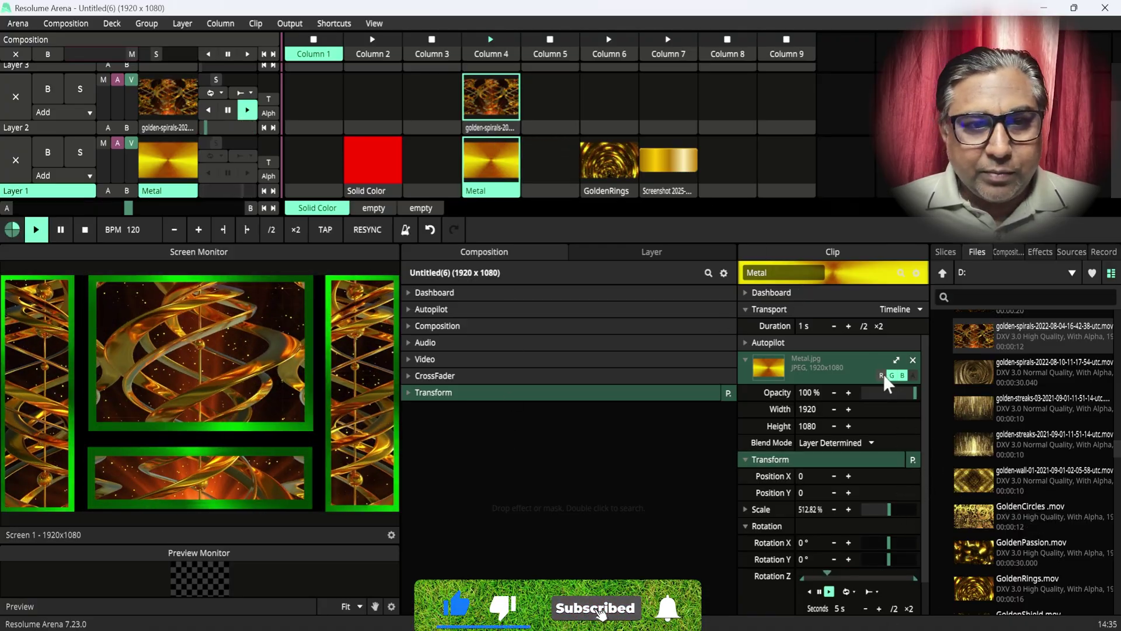
pyautogui.click(882, 375)
pyautogui.click(892, 375)
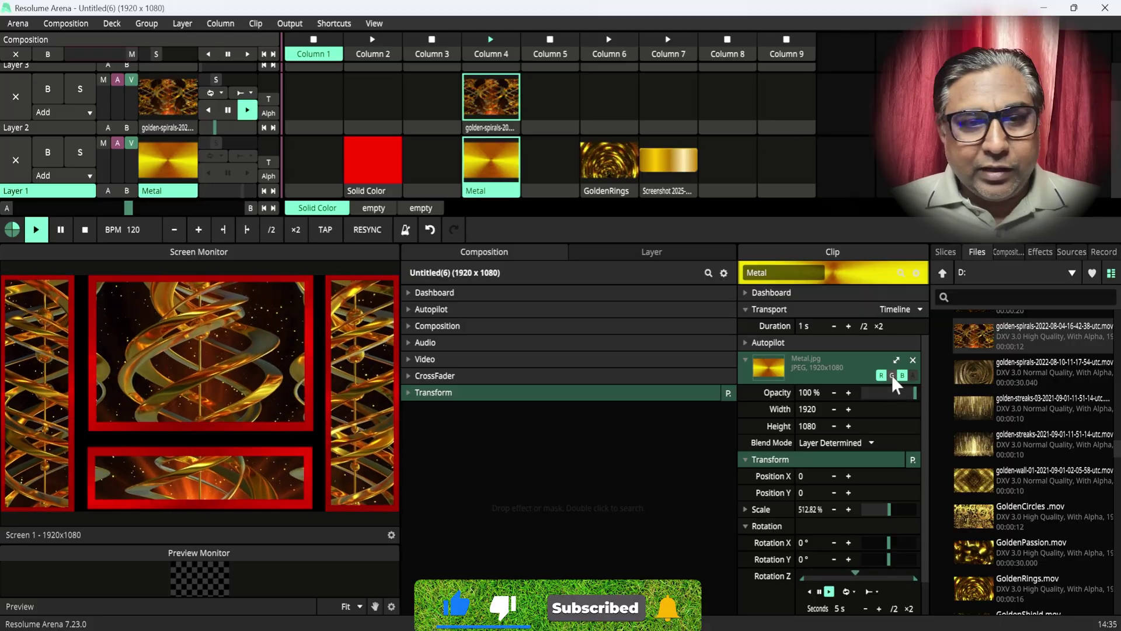
pyautogui.click(892, 375)
pyautogui.click(881, 375)
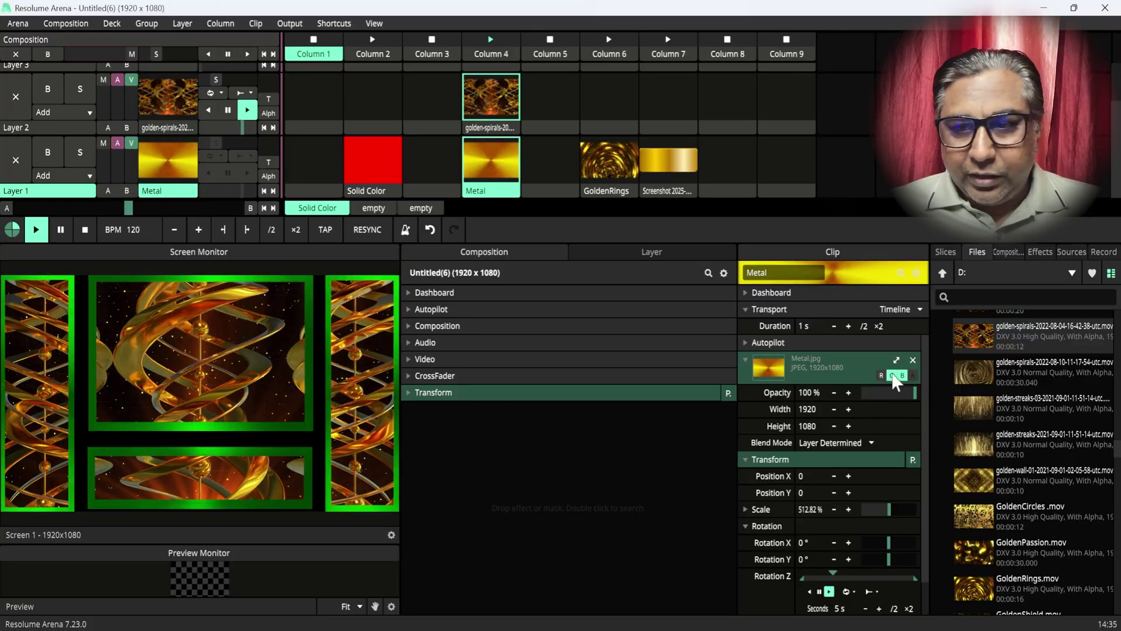
pyautogui.click(890, 376)
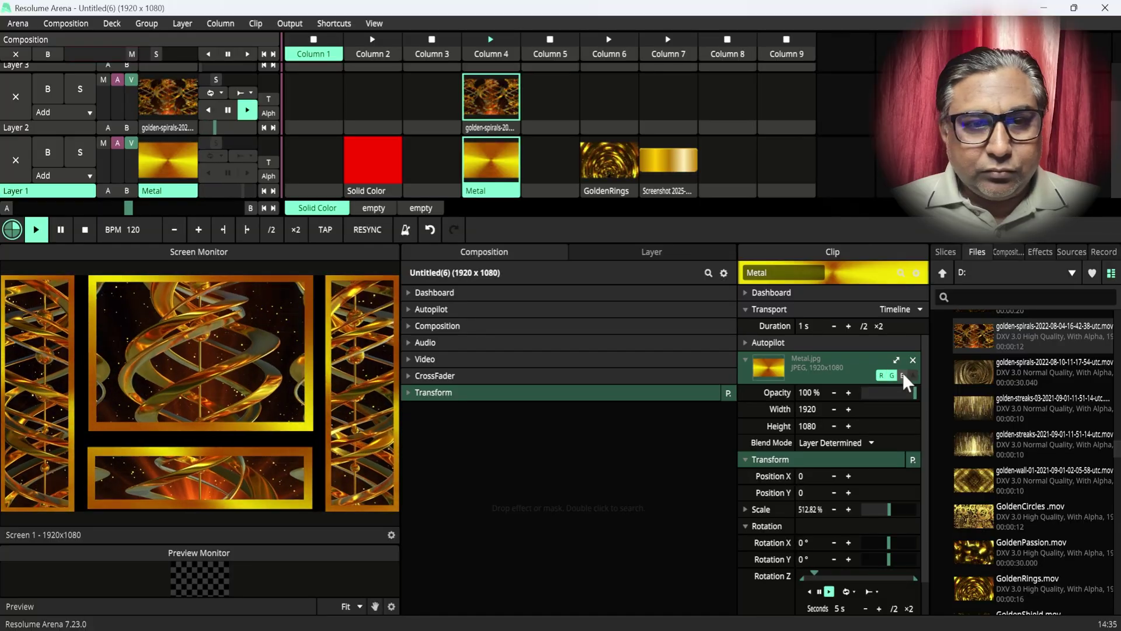
pyautogui.click(902, 375)
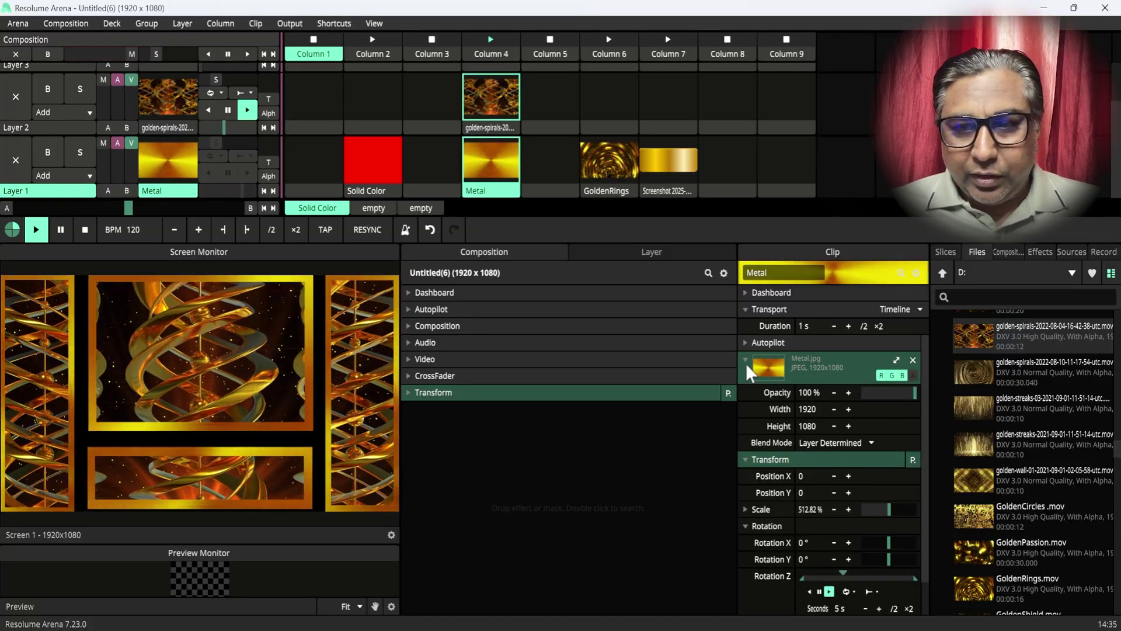
# - Collapse the Metal clip's image and Transform settings and show the effects library
pyautogui.click(745, 359)
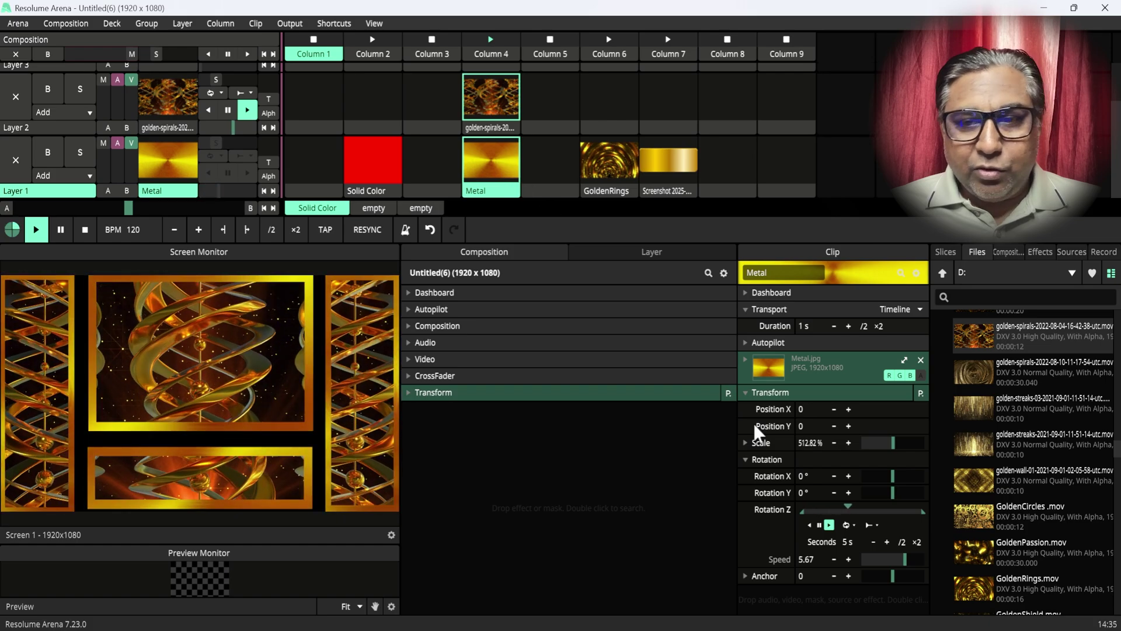
pyautogui.click(746, 390)
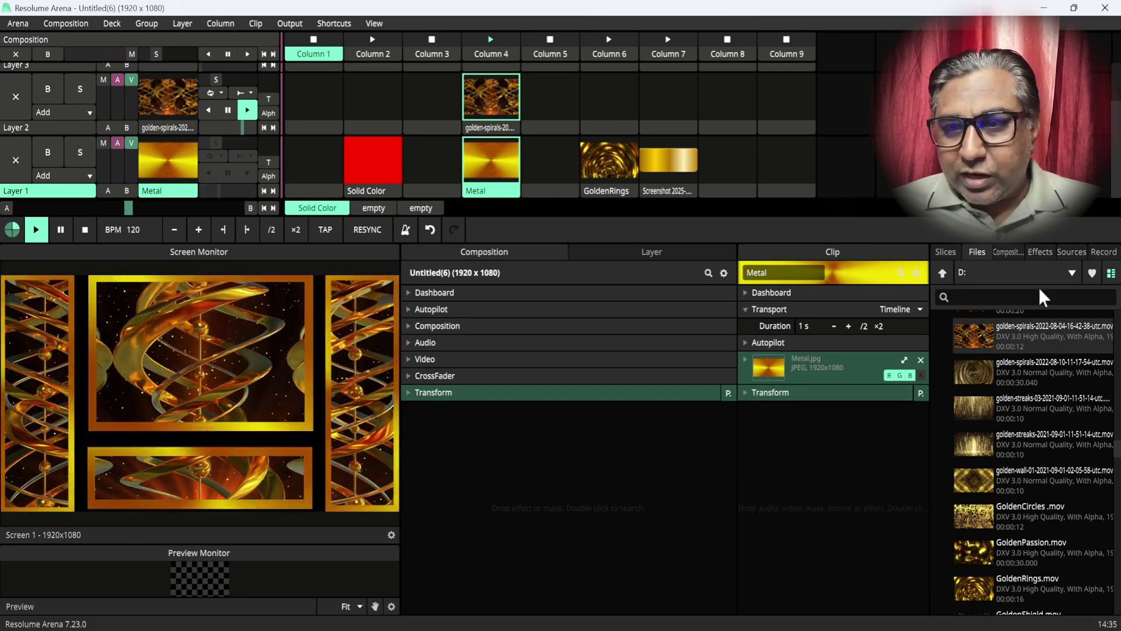
pyautogui.click(1042, 251)
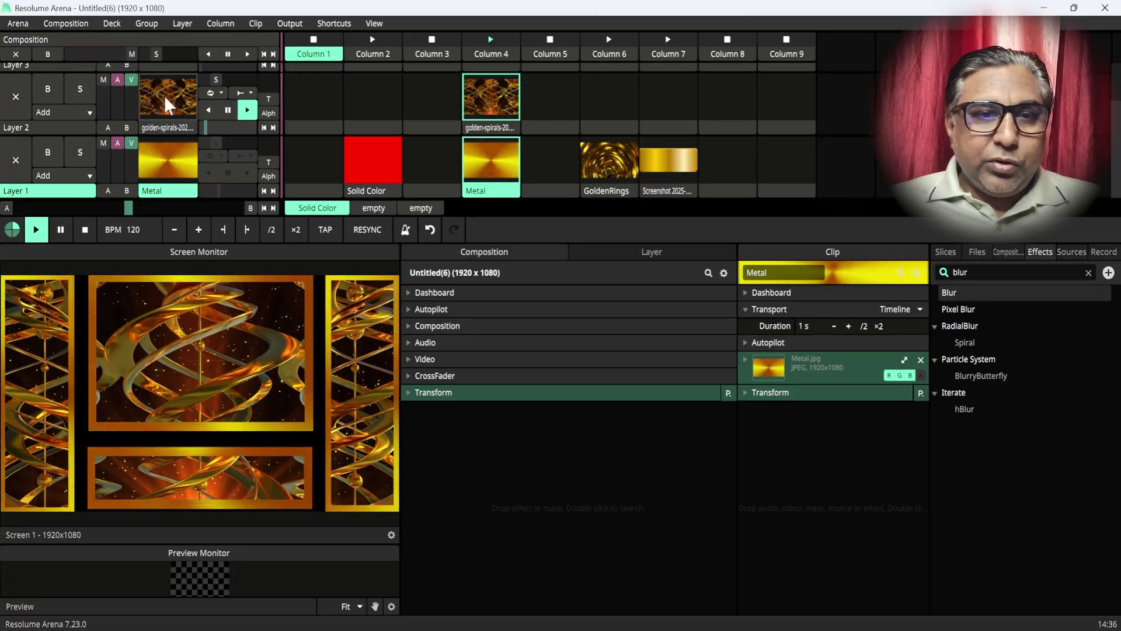
# - Fade Layer 2's video out fully and try the GoldenRings and gold gradient screenshot clips on Layer 1, returning to Metal
pyautogui.moveTo(132, 80); pyautogui.dragTo(132, 113)
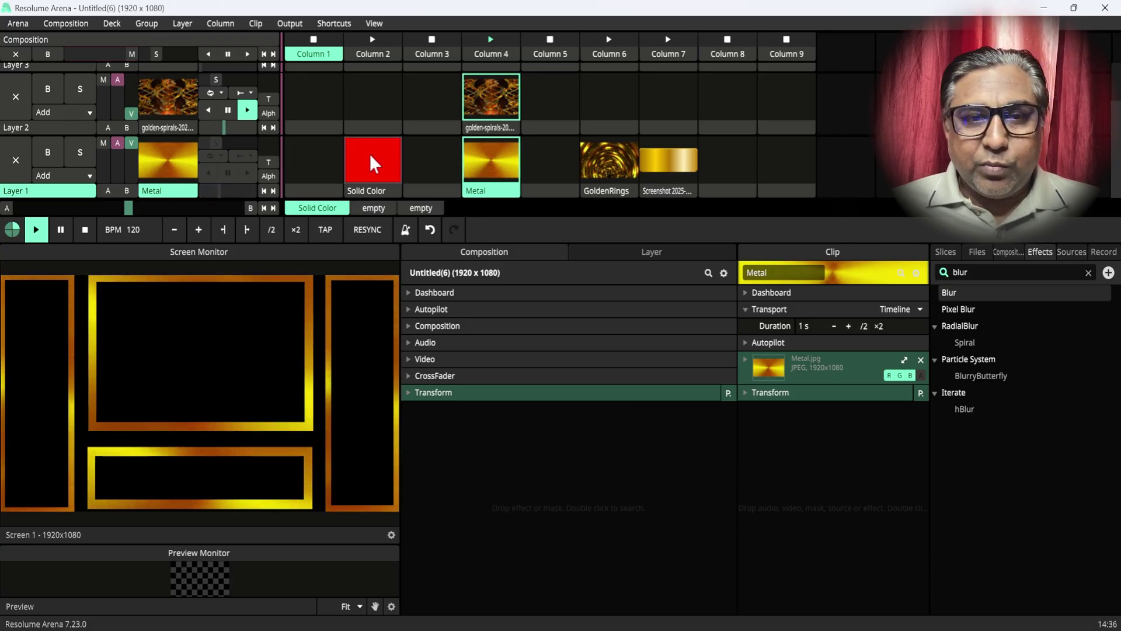
pyautogui.click(608, 150)
pyautogui.click(689, 158)
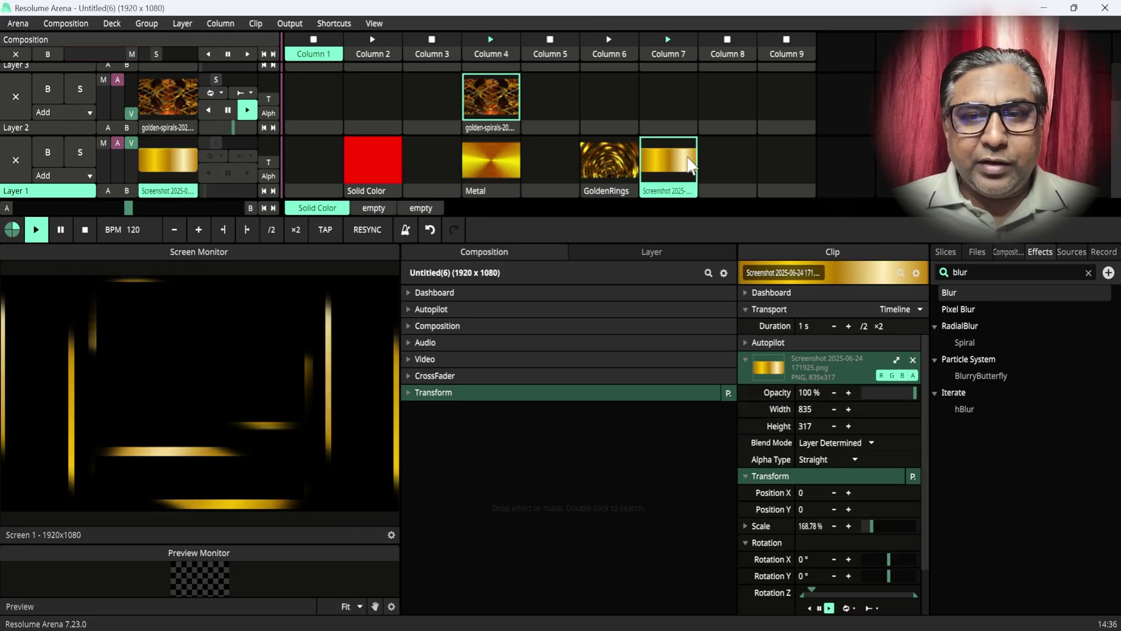
pyautogui.click(492, 156)
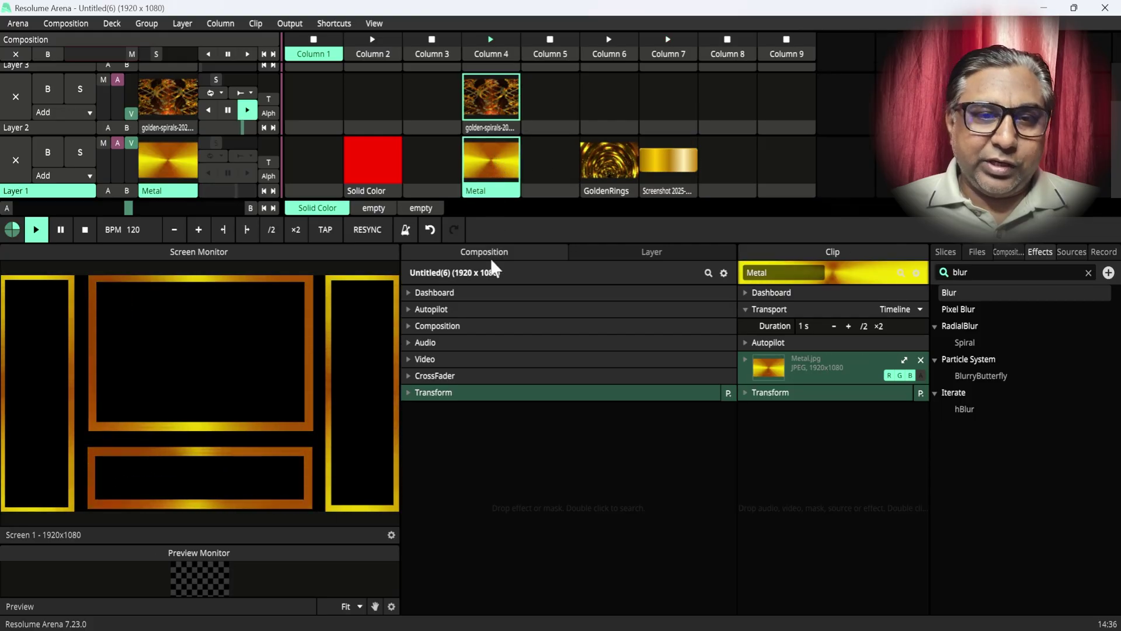